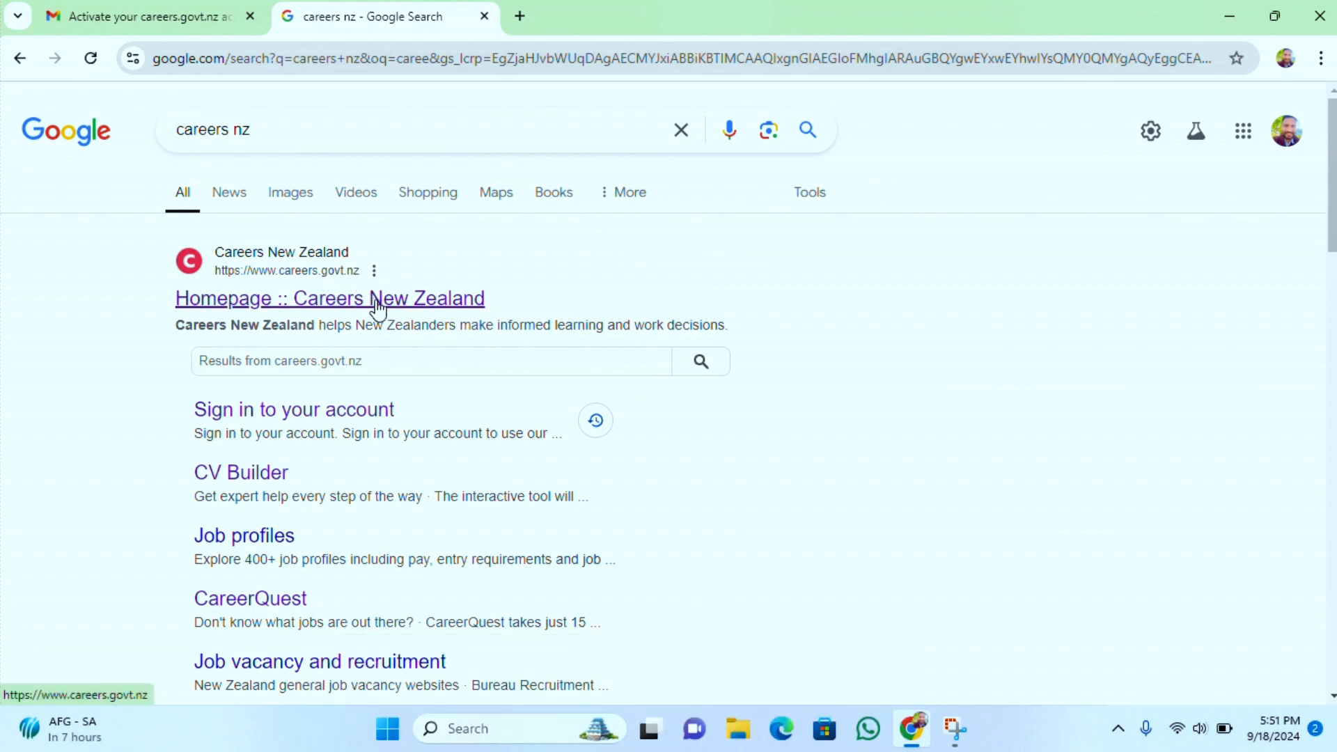
Open the Careers New Zealand website from the search results and go to its account sign-up page
left_click(376, 301)
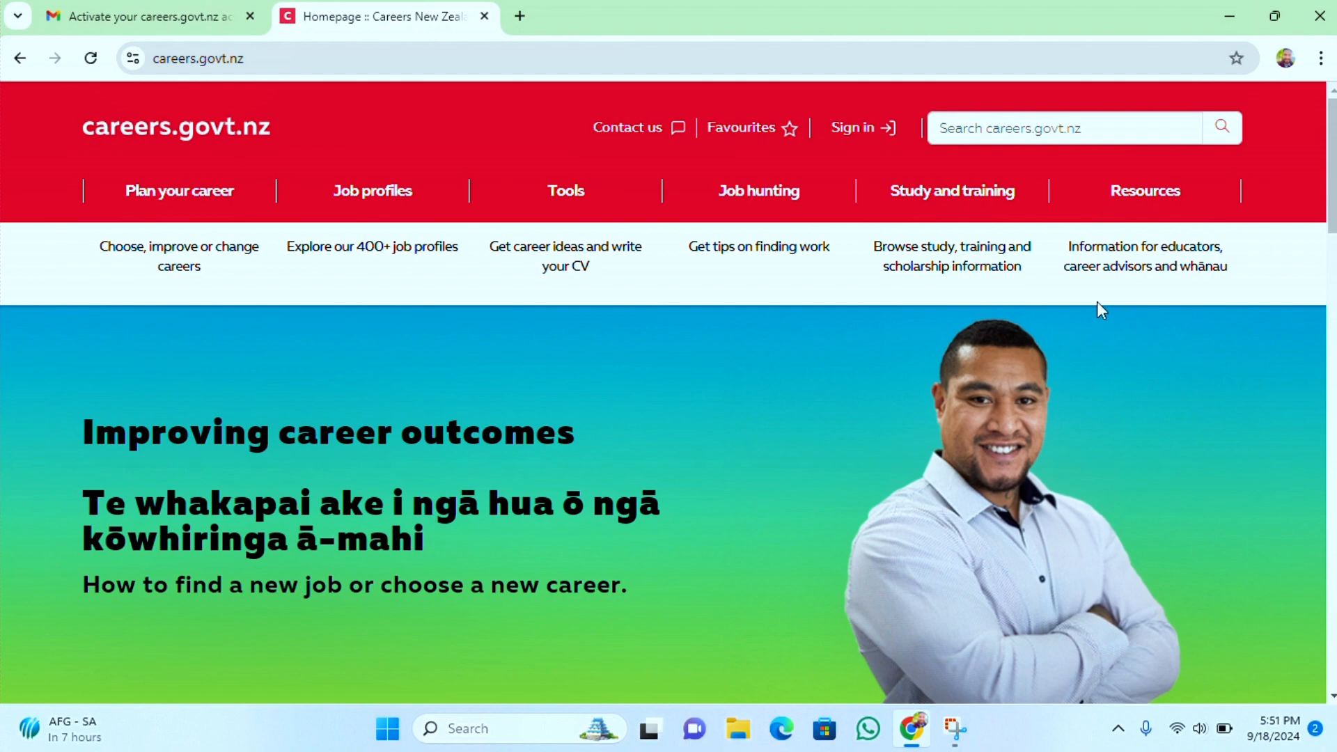
left_click(862, 129)
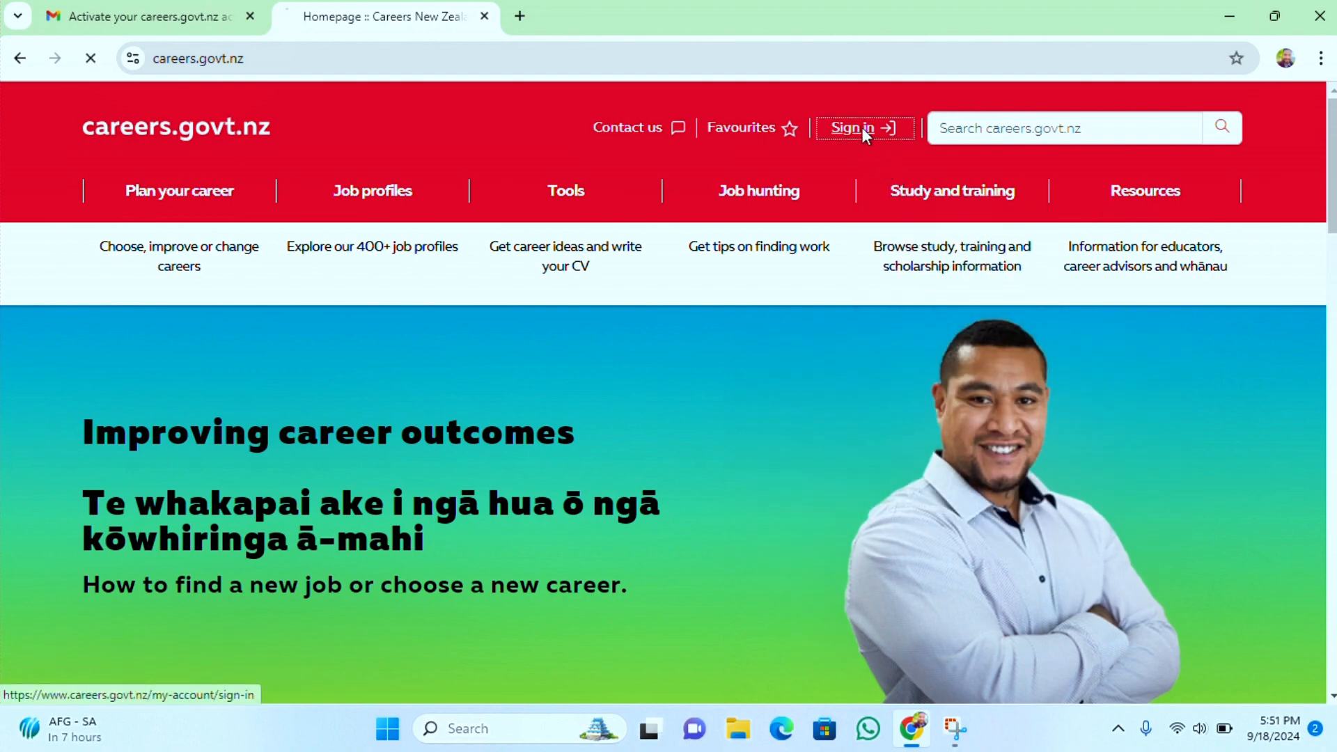
scroll(988, 302, "down", 4)
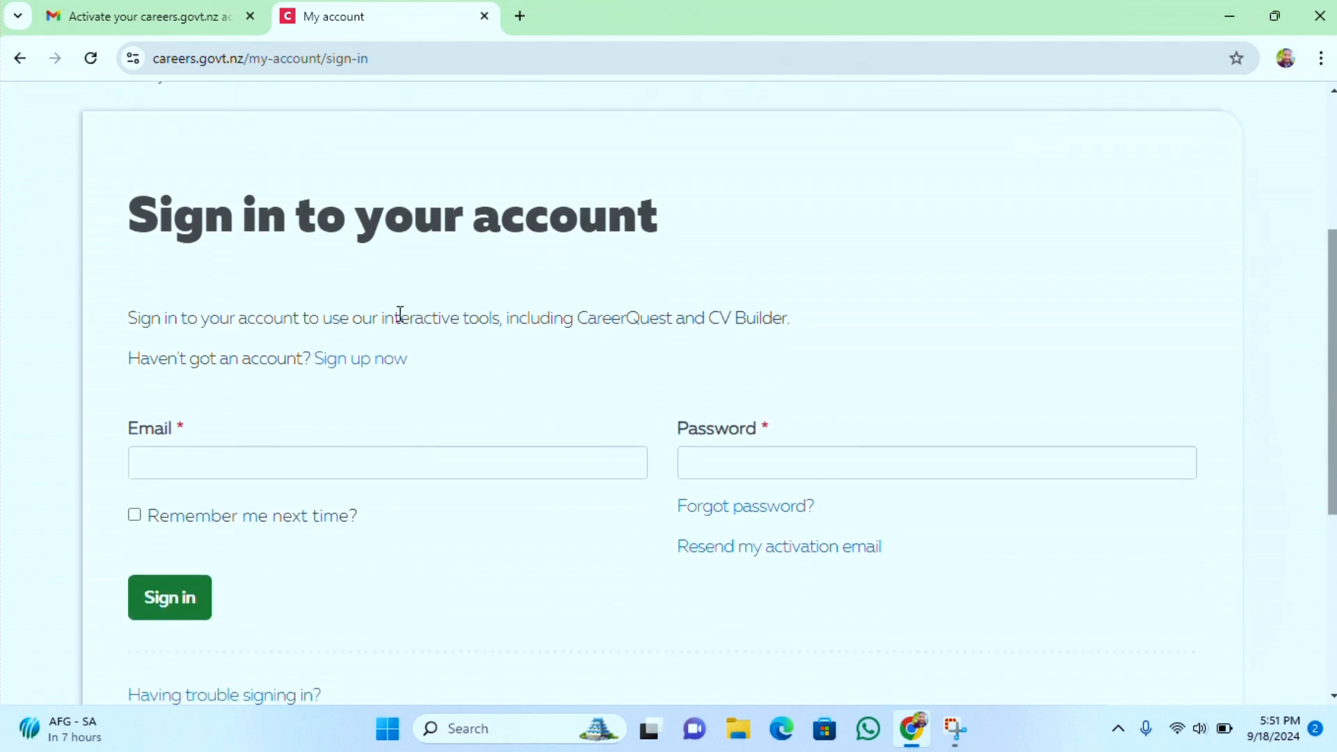
left_click(397, 364)
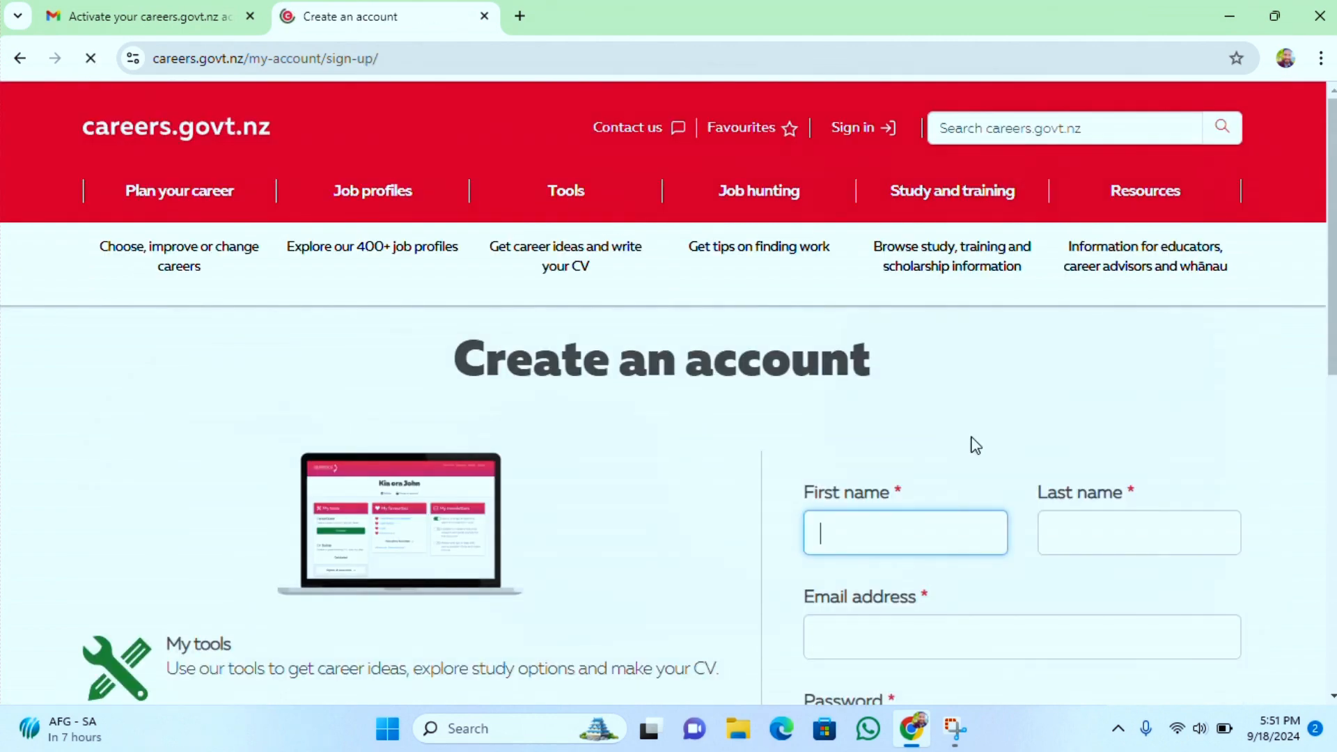
Enter the user's first name and last name in the account creation form
left_click(926, 522)
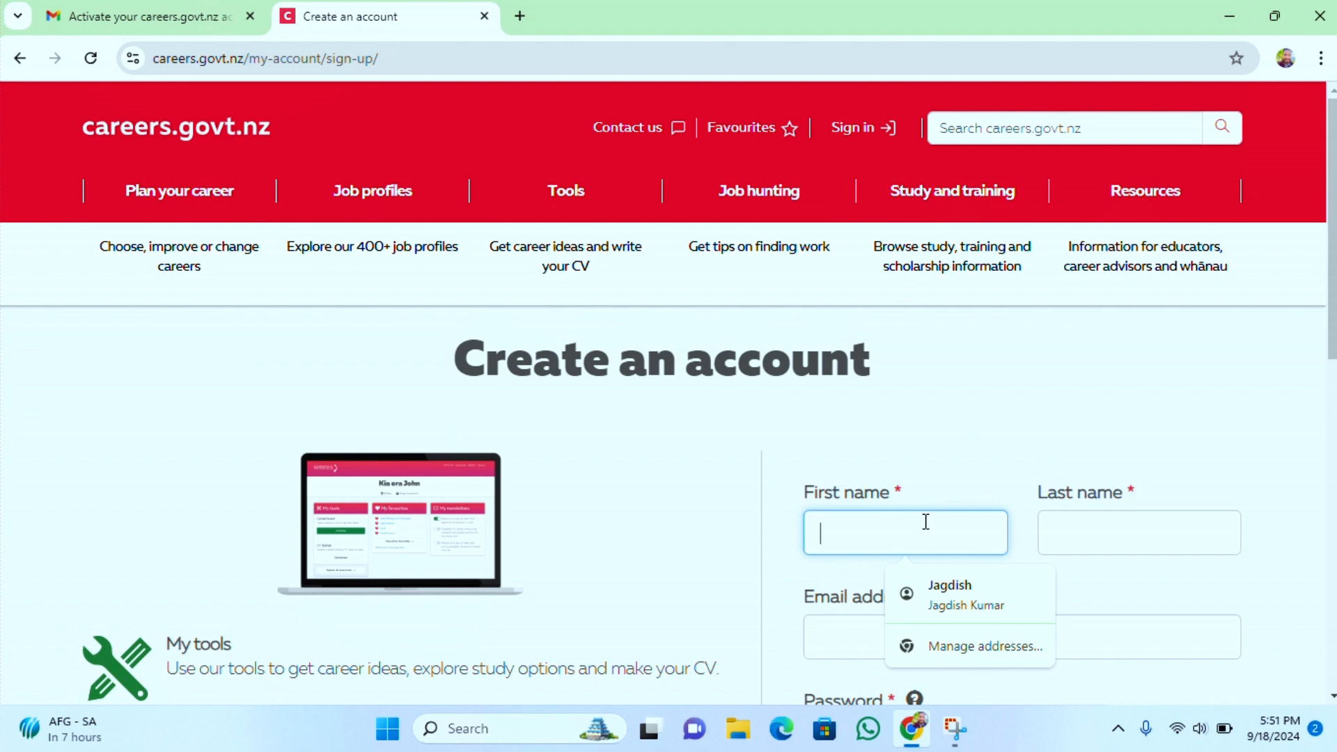
left_click(1066, 540)
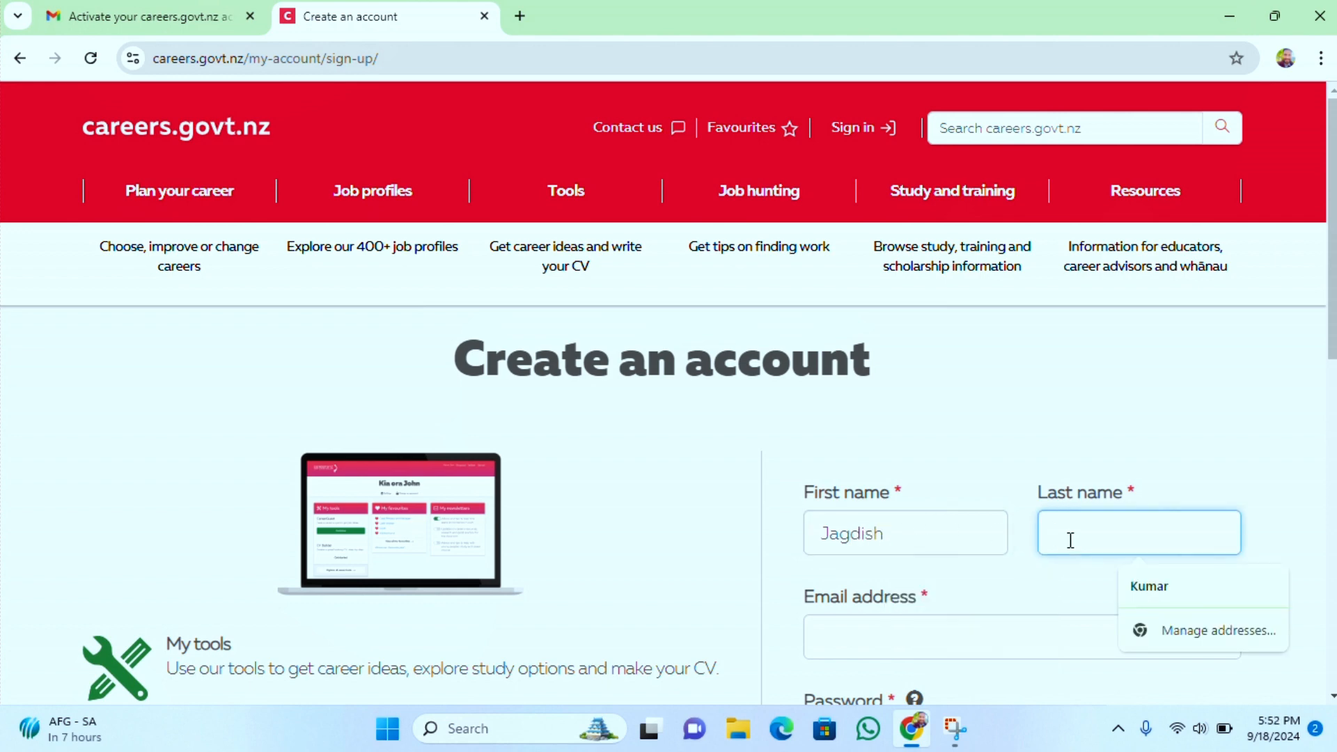
Fill in the user's email address using the browser's autofill suggestion
scroll(1334, 355, "down", 3)
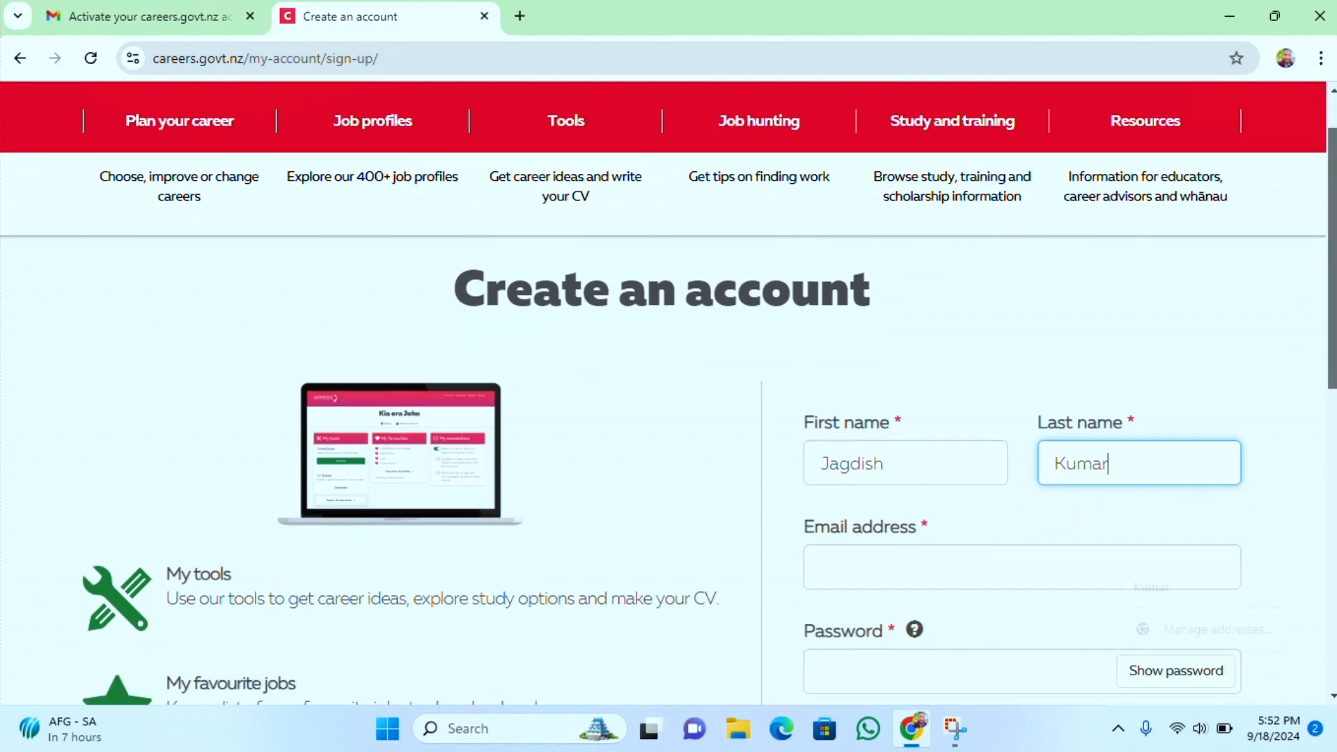
left_click(1086, 458)
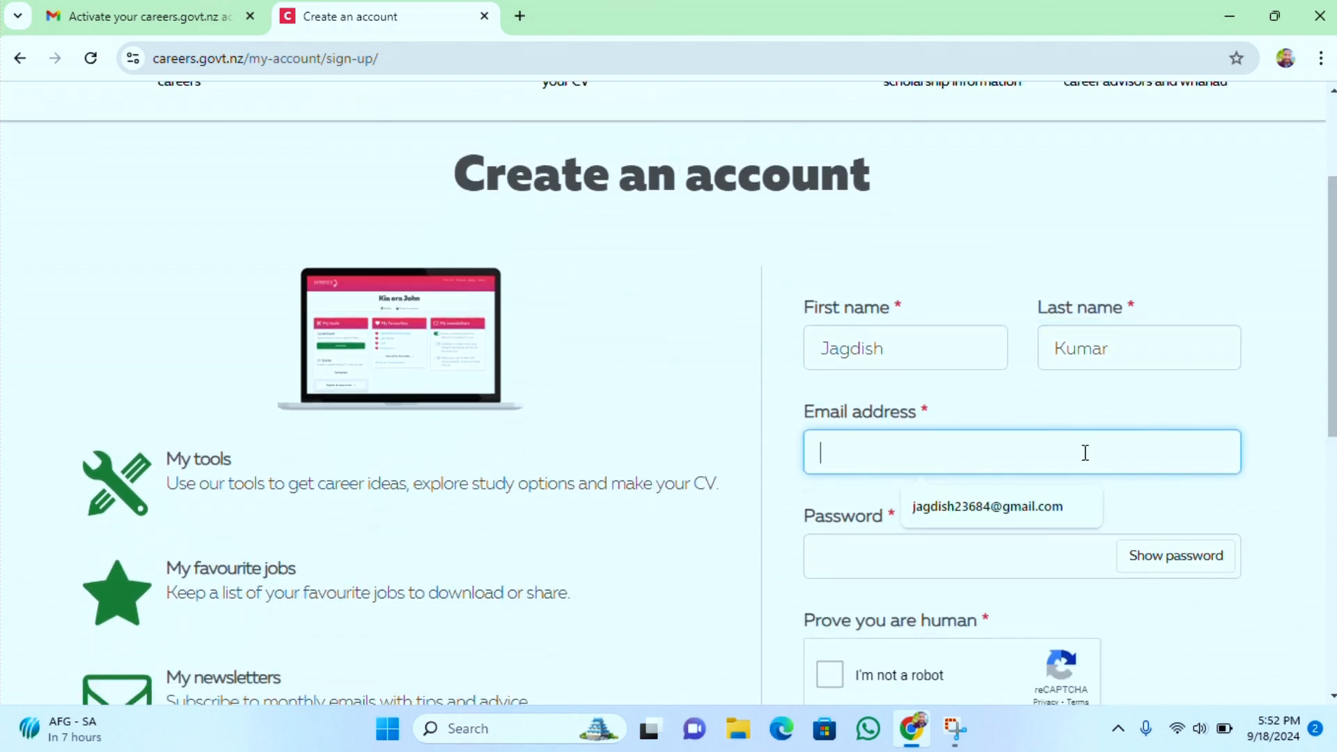
left_click(1013, 508)
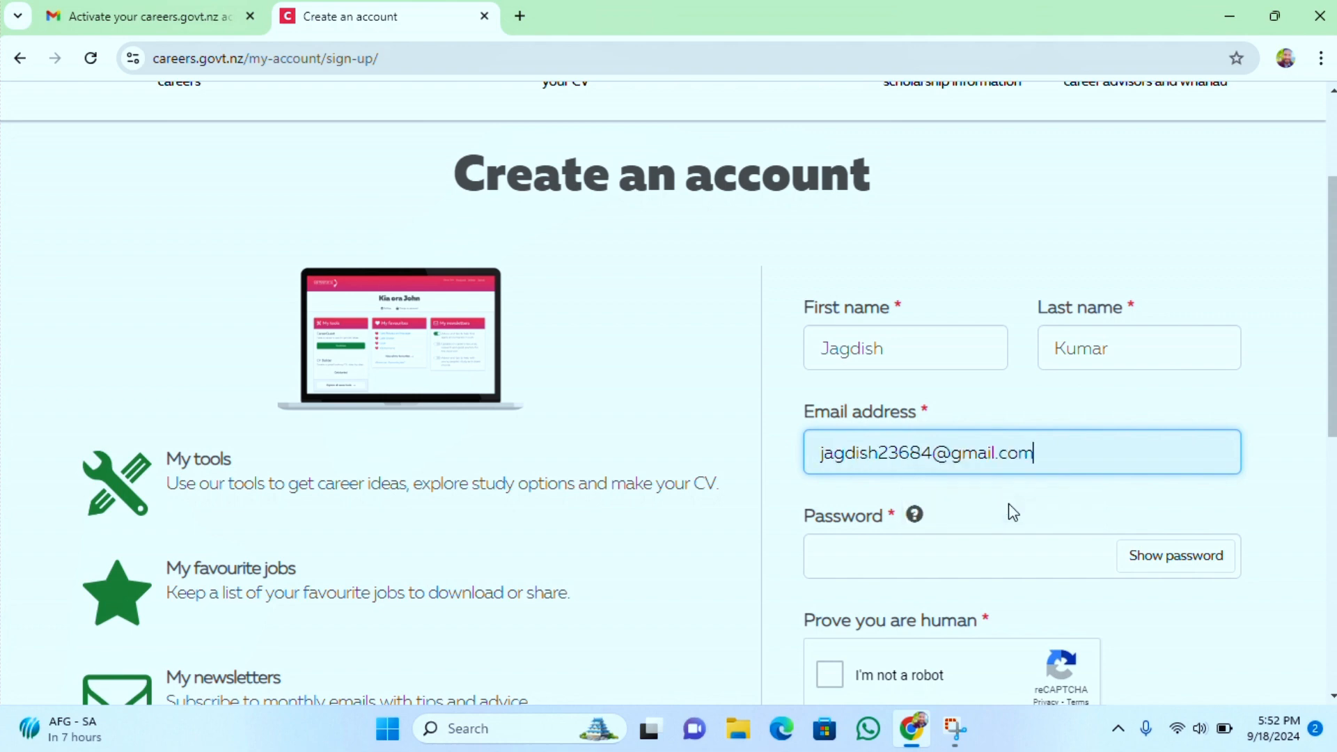
Enter an account password meeting the listed requirements
left_click(961, 558)
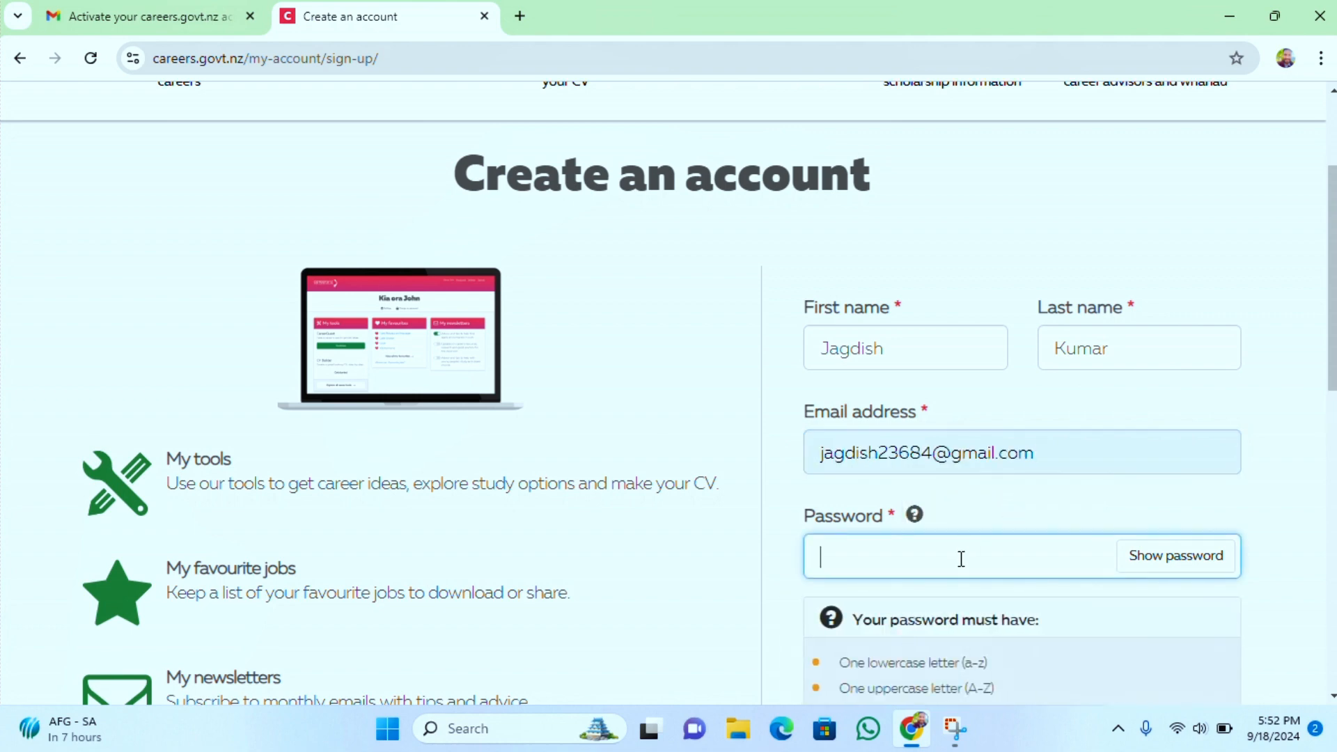
scroll(1331, 355, "down", 3)
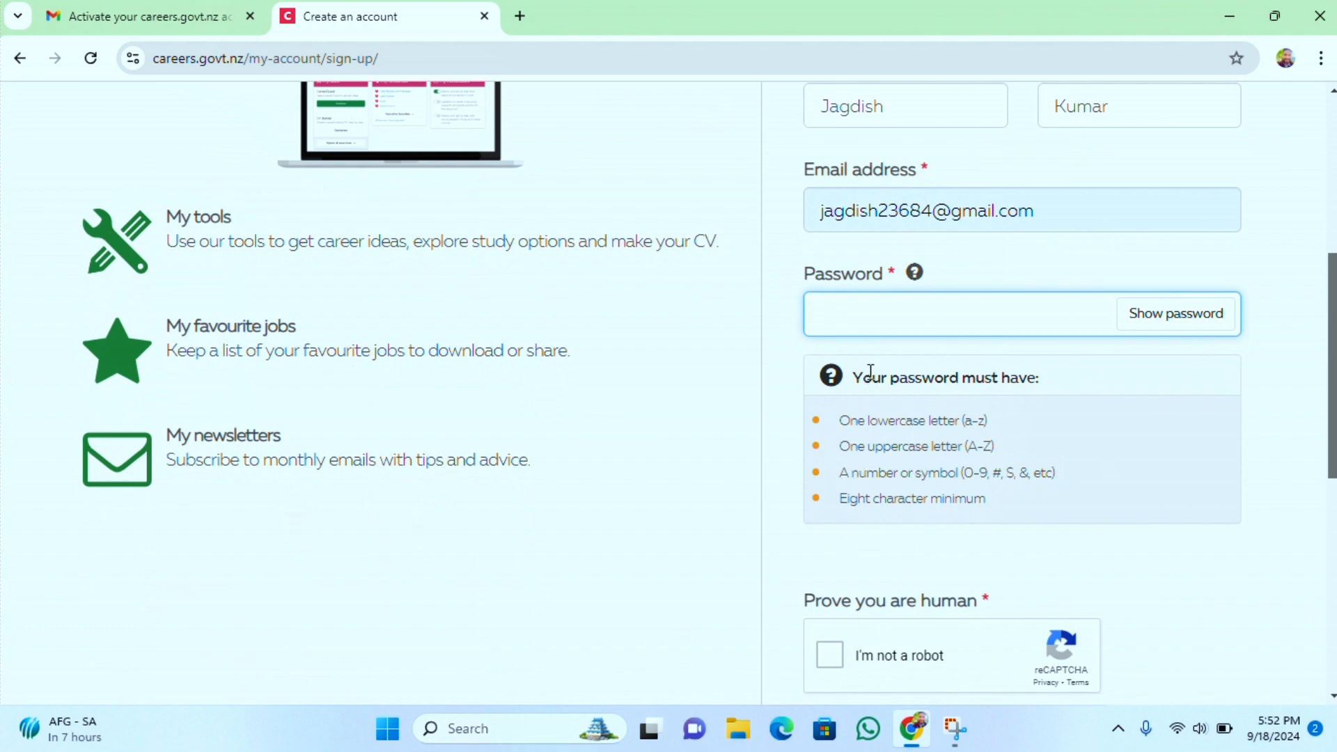
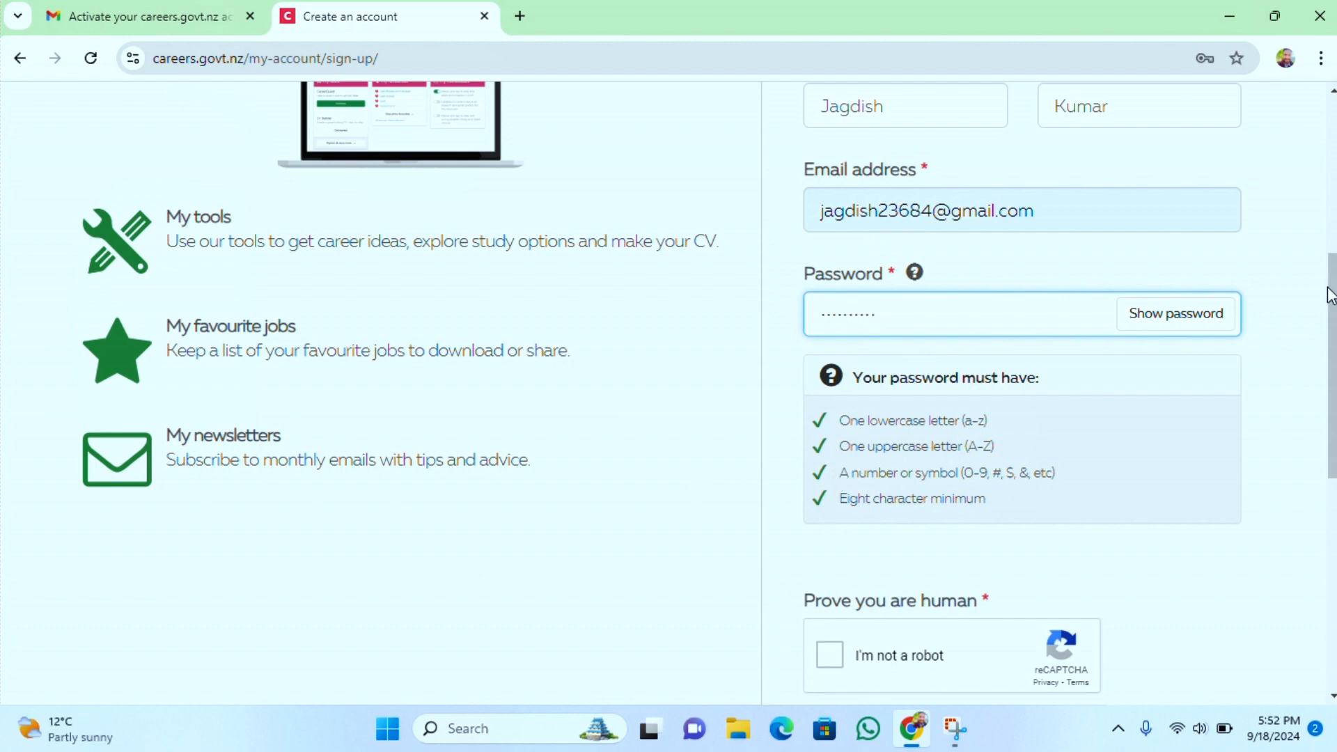
Tick the reCAPTCHA "I'm not a robot" check and accept the terms and conditions
left_click_drag(1331, 294, 1323, 371)
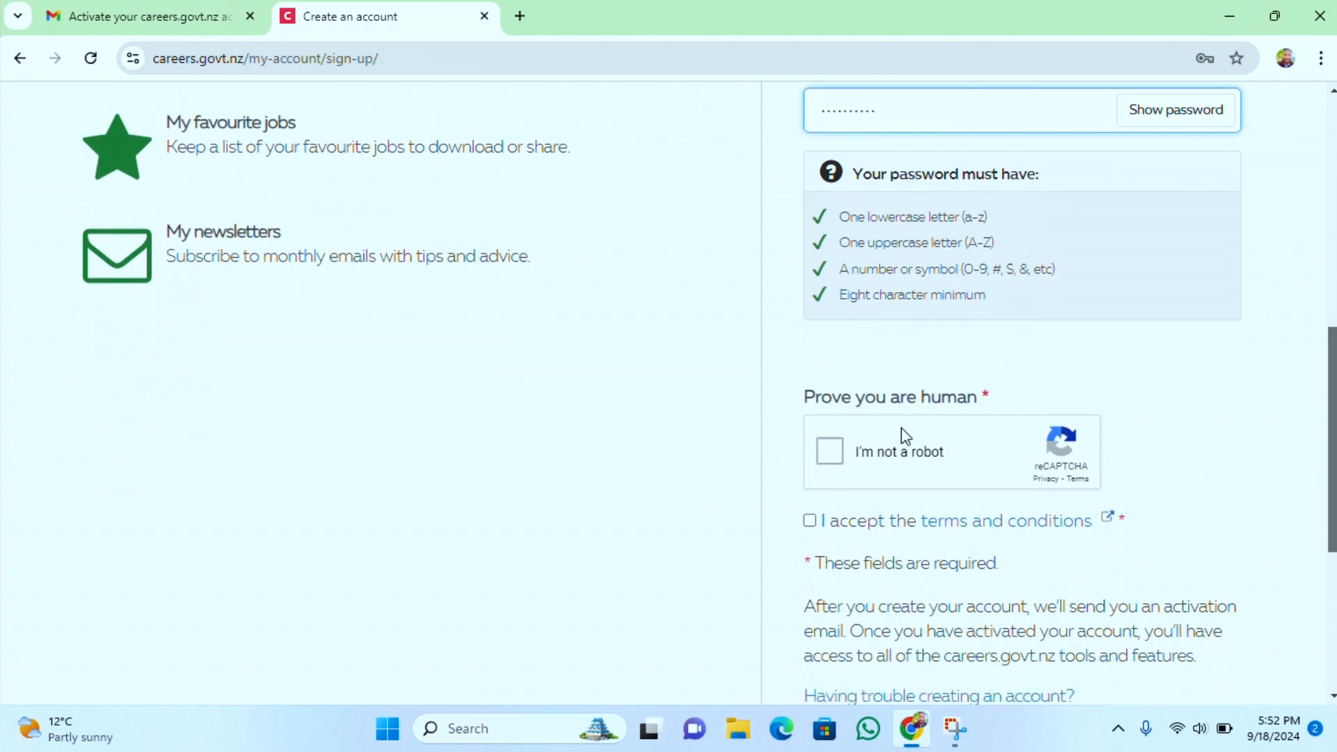
left_click(829, 456)
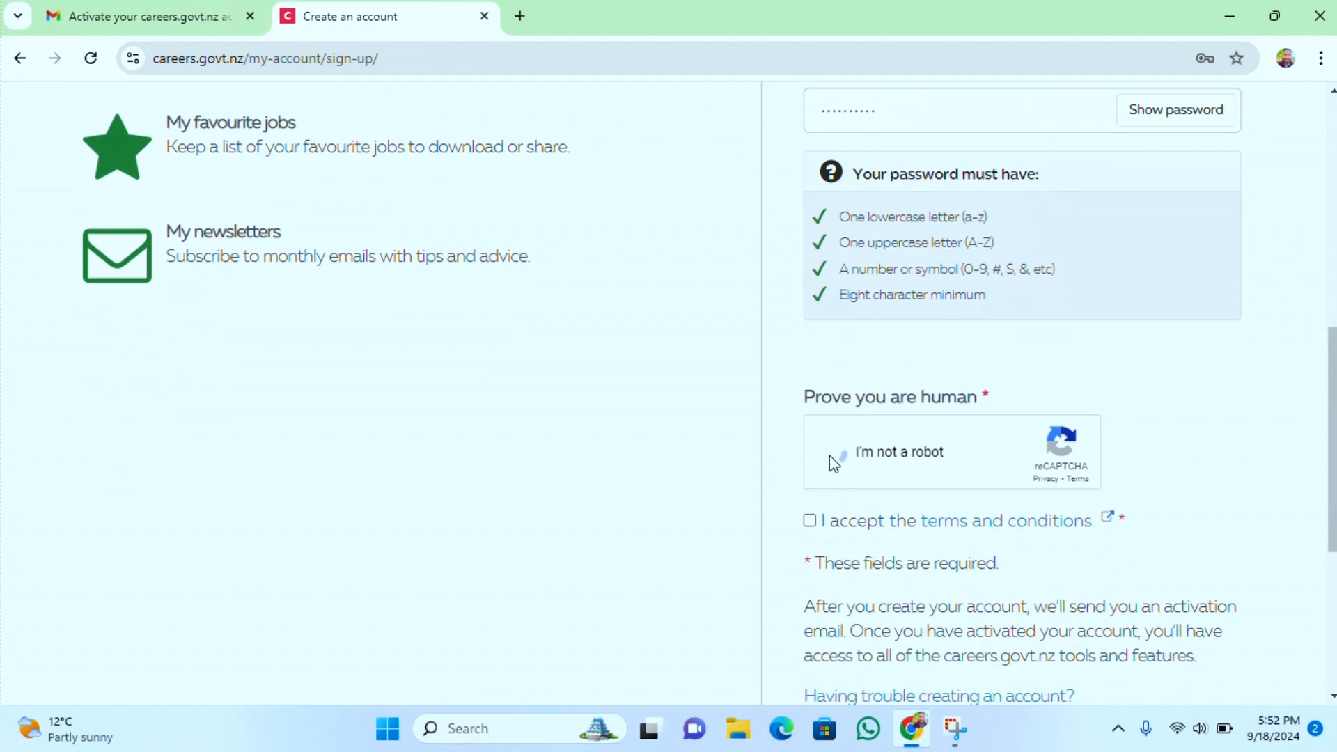
left_click(810, 524)
scroll(1331, 413, "down", 4)
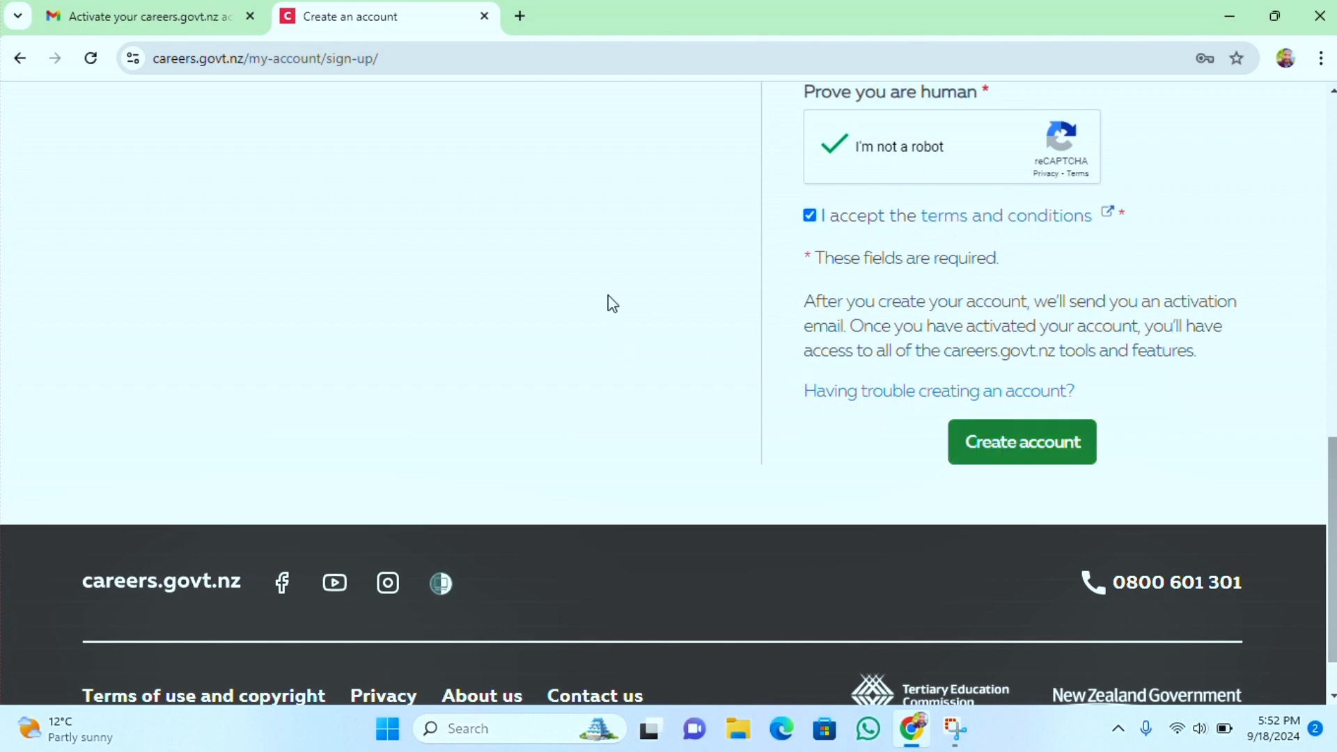
Switch to Gmail, open the careers.govt.nz activation email and activate the account
left_click(187, 21)
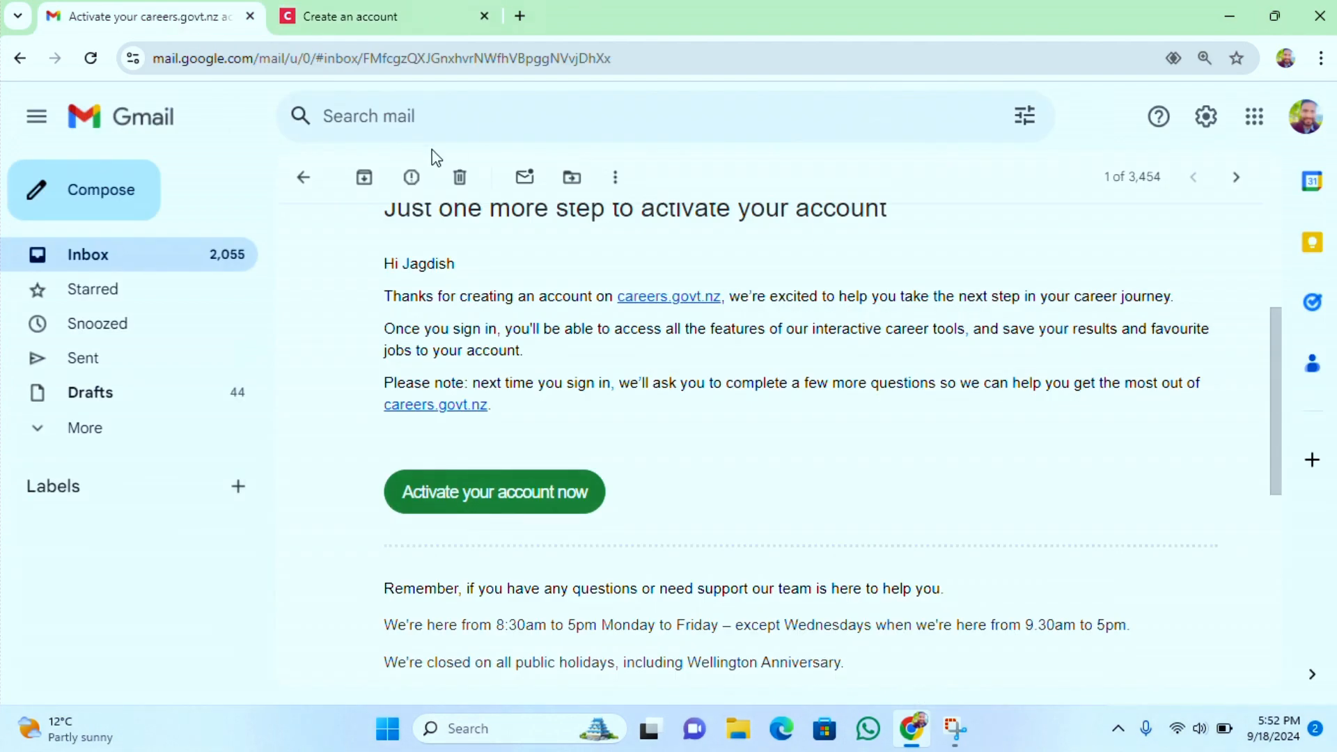
left_click(19, 58)
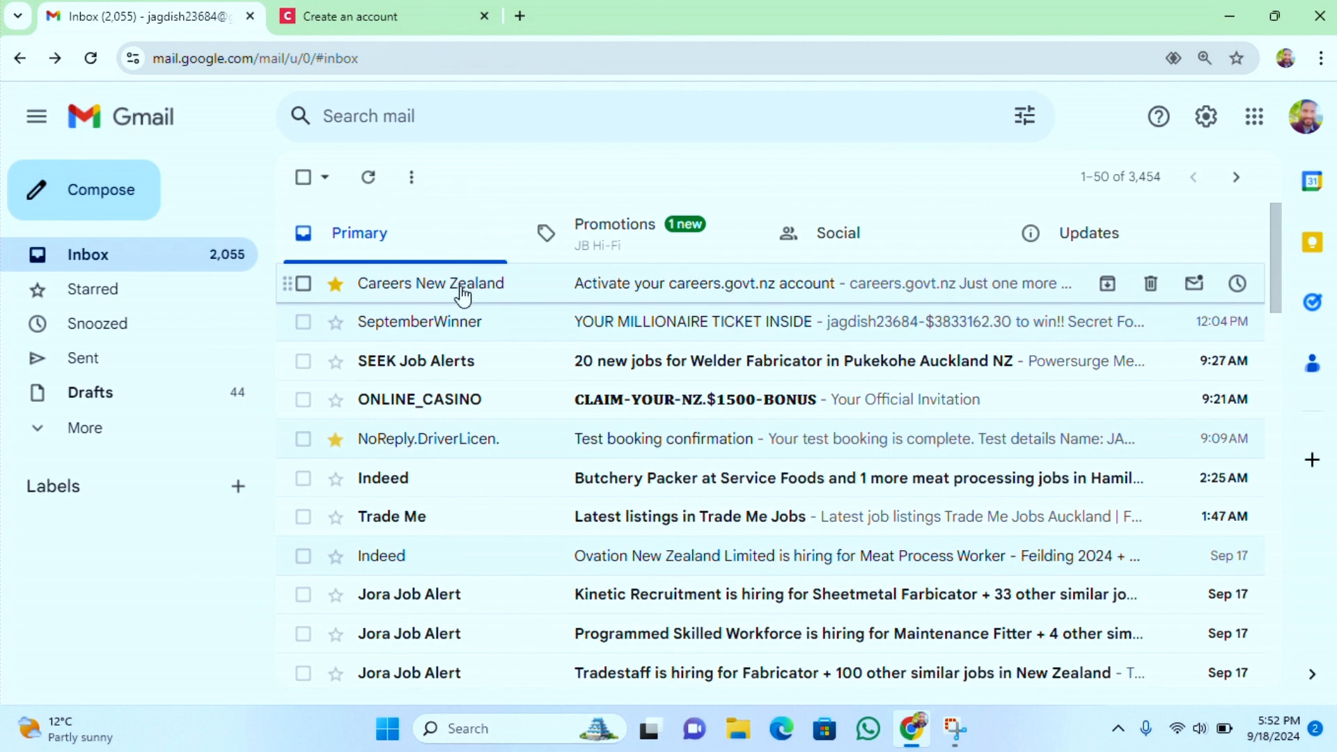
left_click(537, 300)
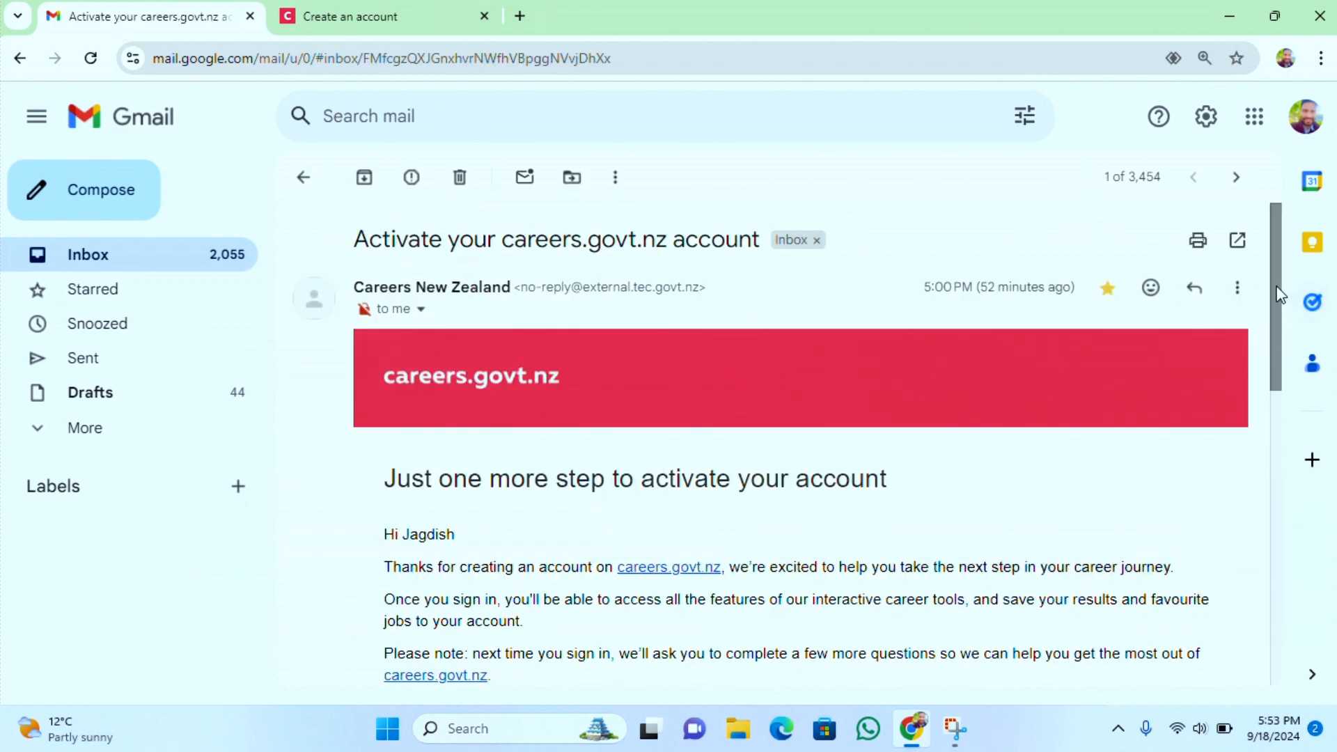
left_click_drag(1279, 289, 1284, 432)
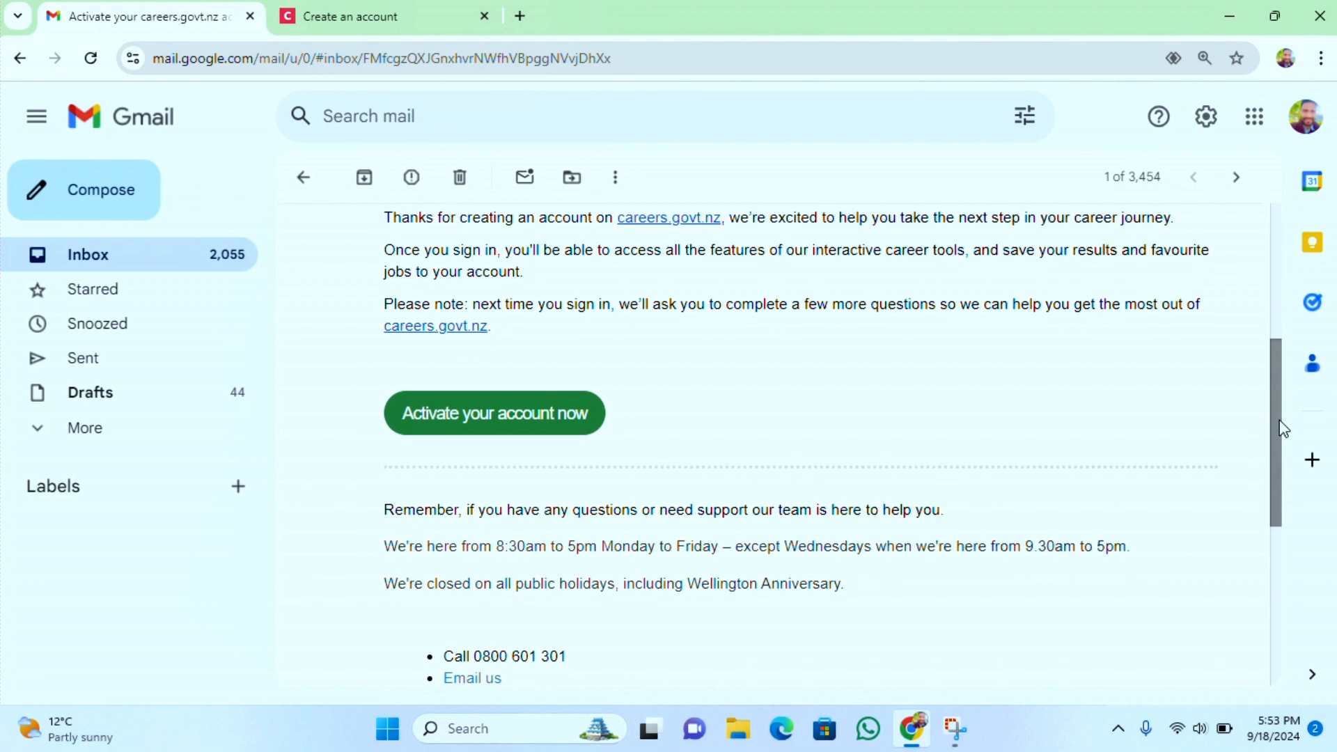
left_click(535, 421)
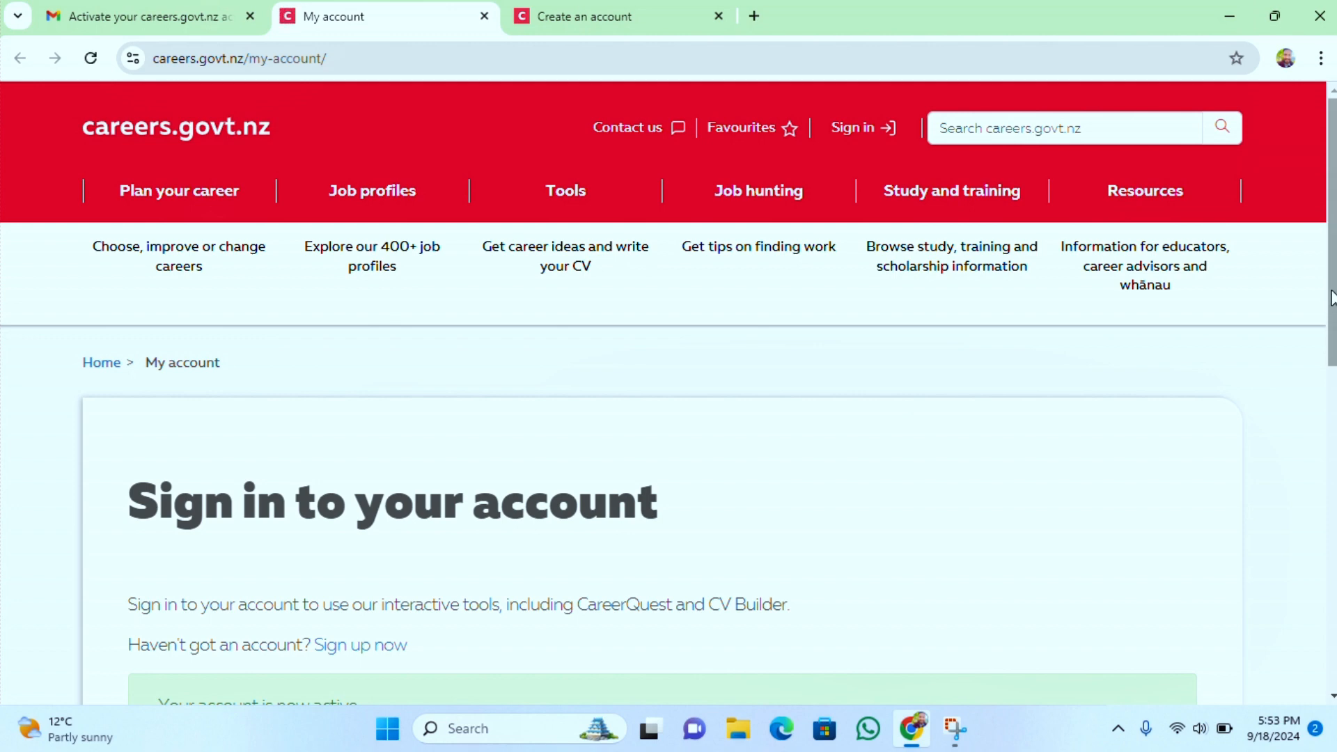
Go to the careers.govt.nz sign-in form and enter the account's email address
mouse_move(982, 195)
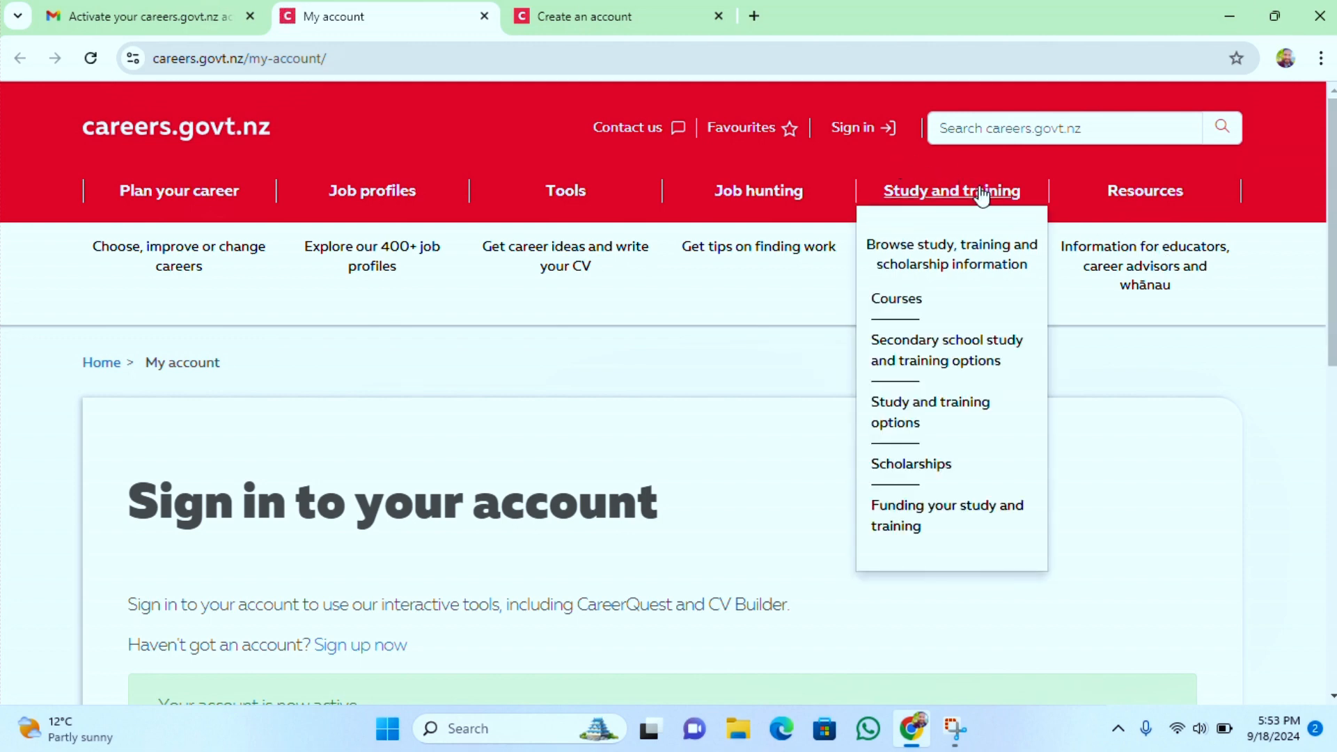
left_click(854, 129)
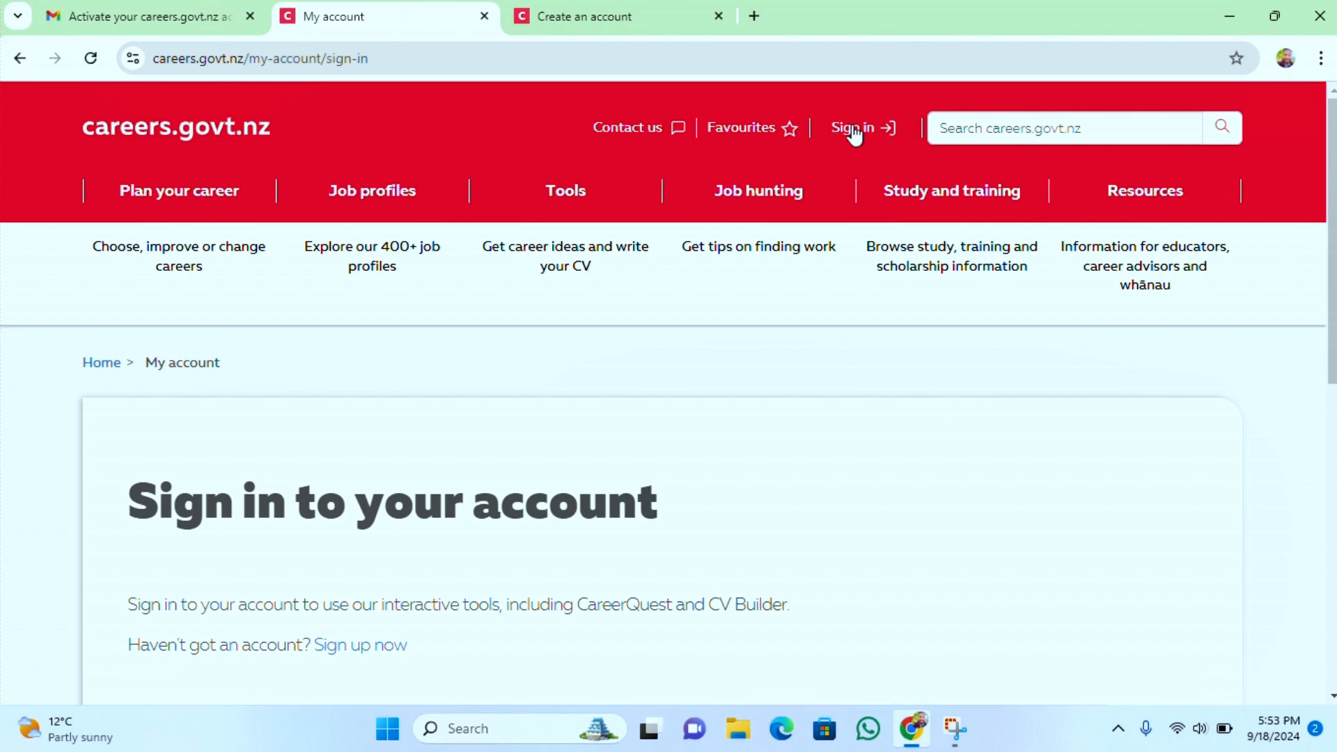
mouse_move(1222, 222)
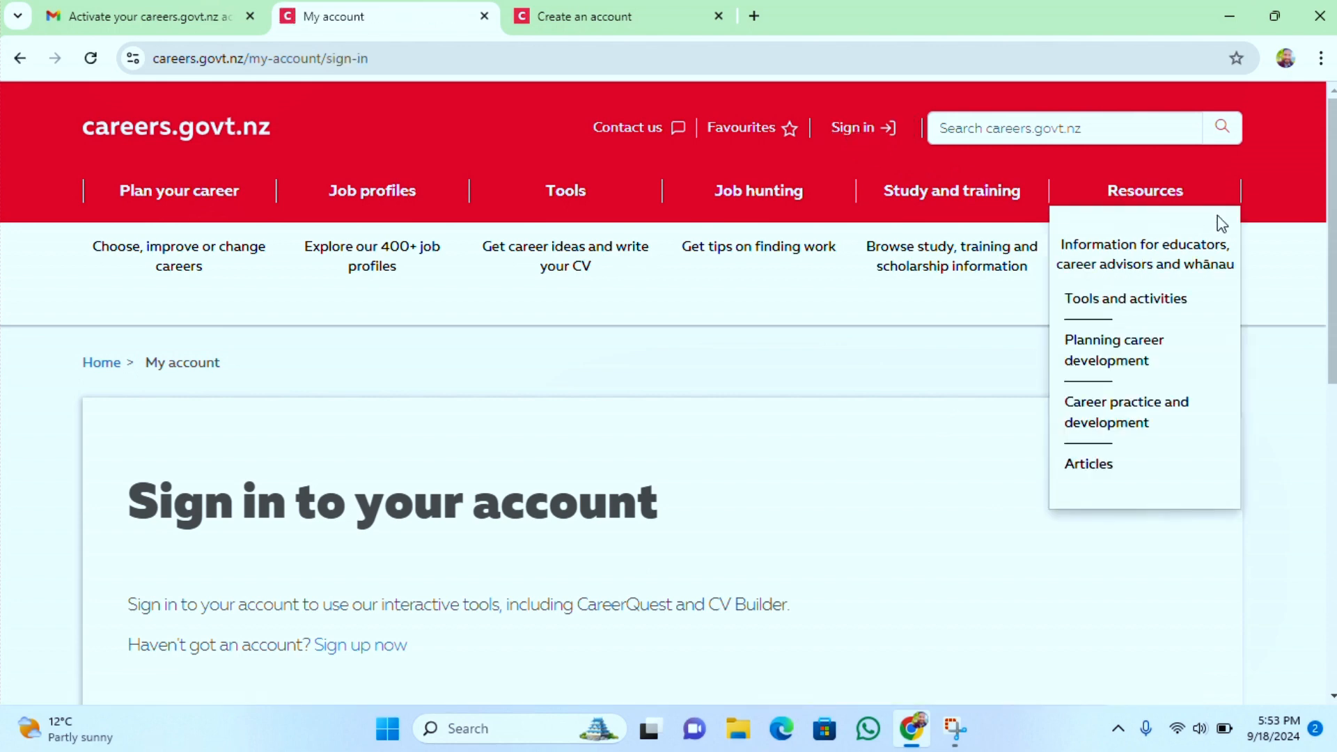
left_click_drag(1325, 174, 1325, 299)
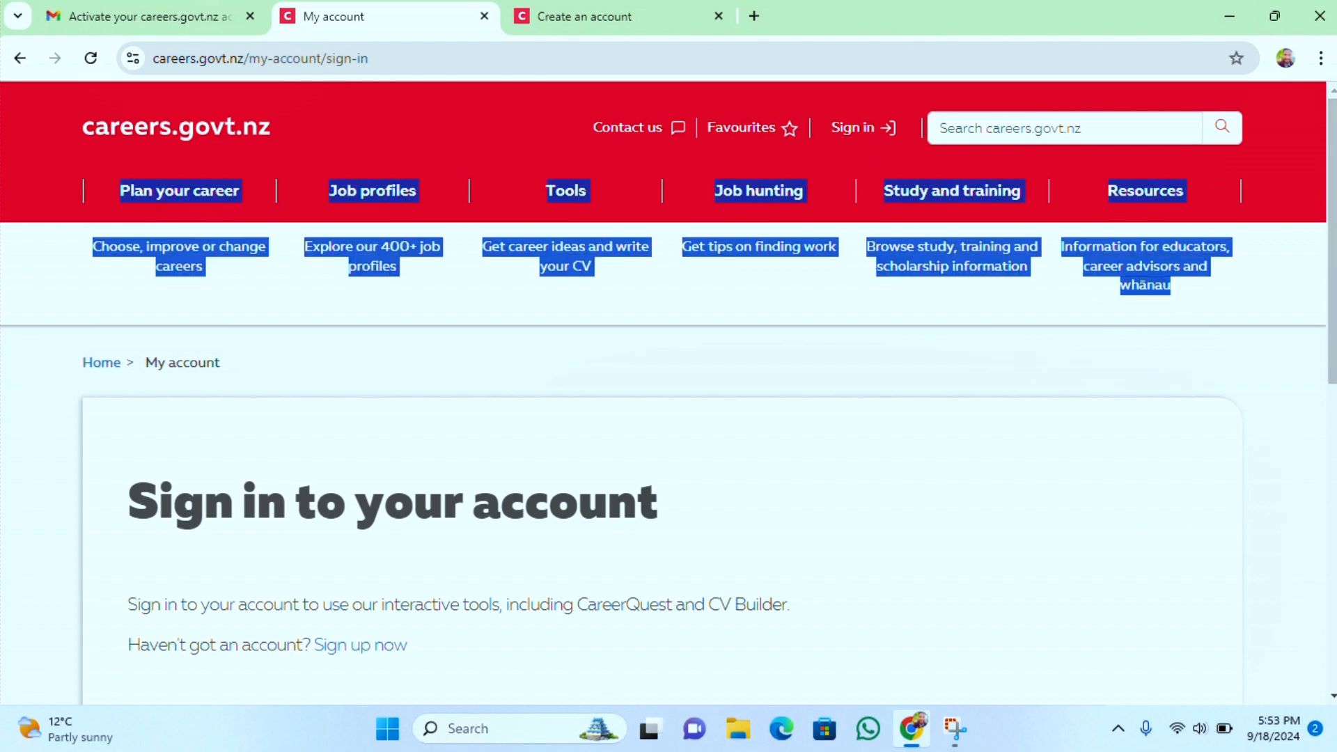
scroll(1334, 237, "down", 4)
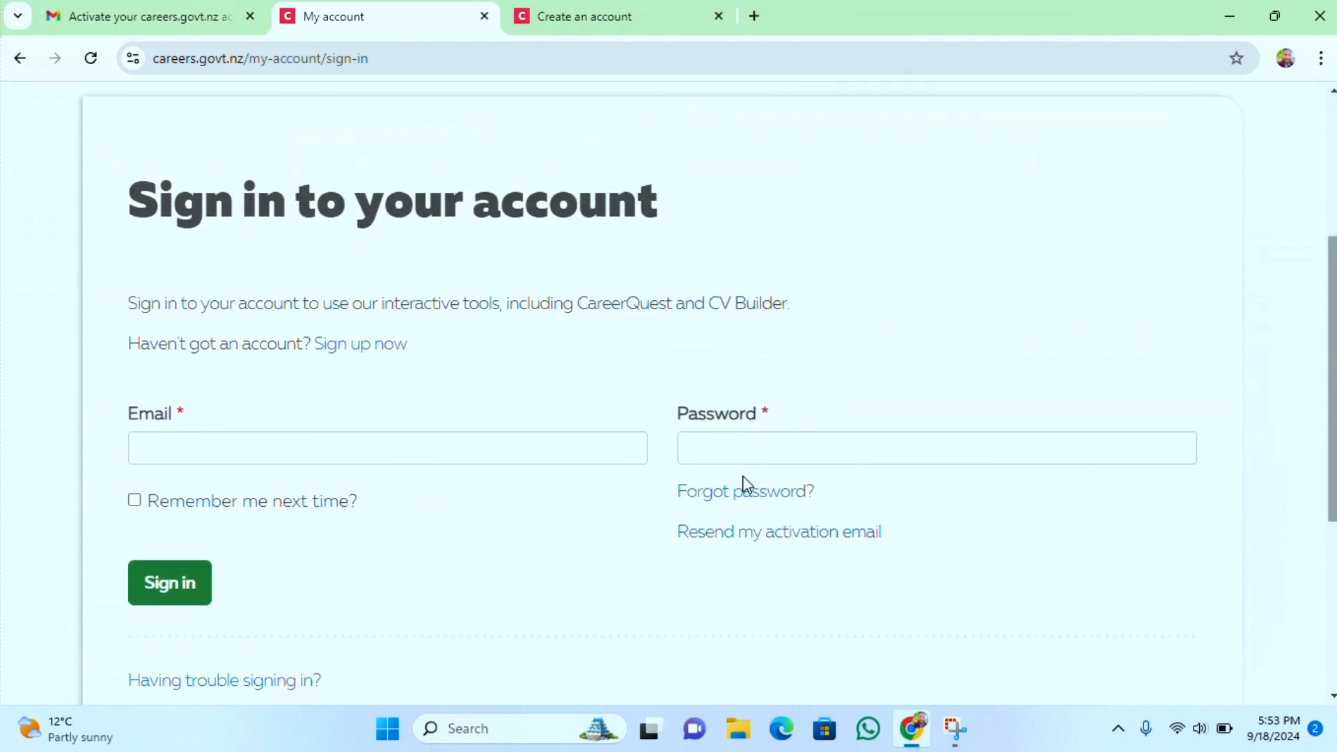
left_click(610, 441)
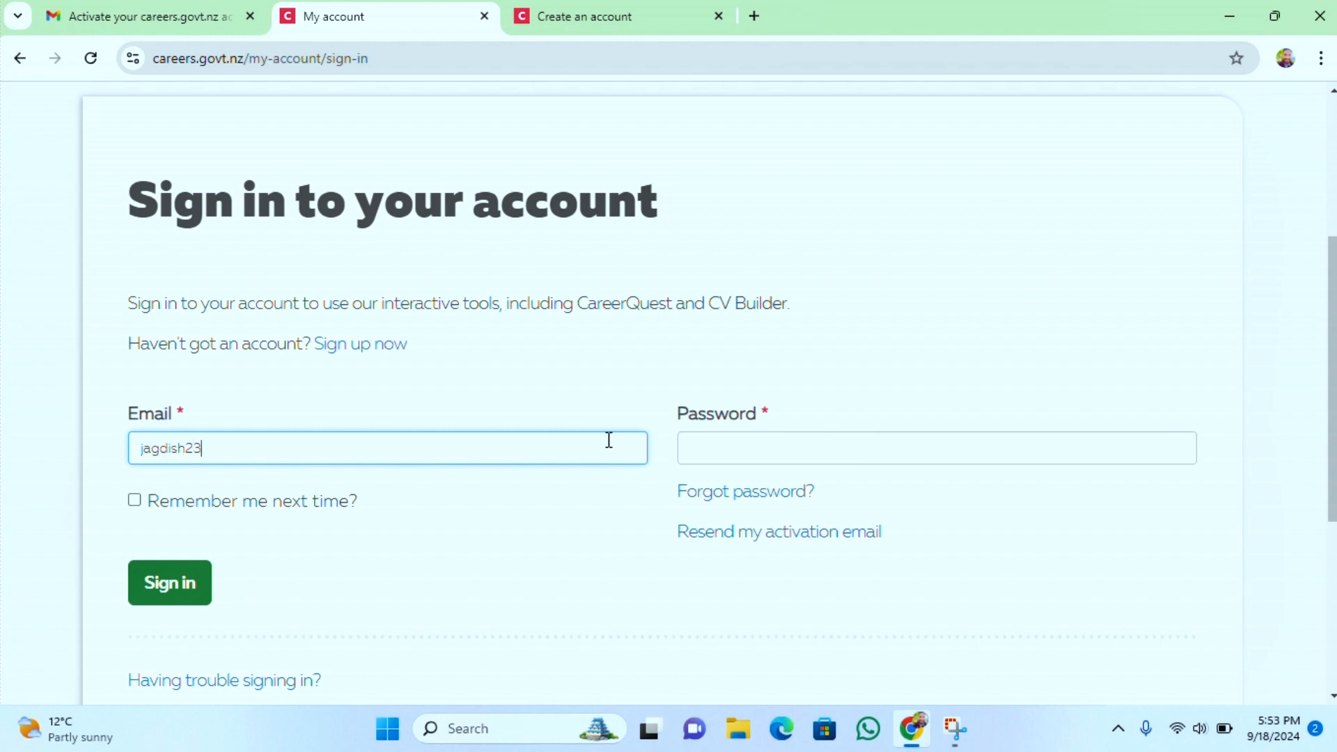
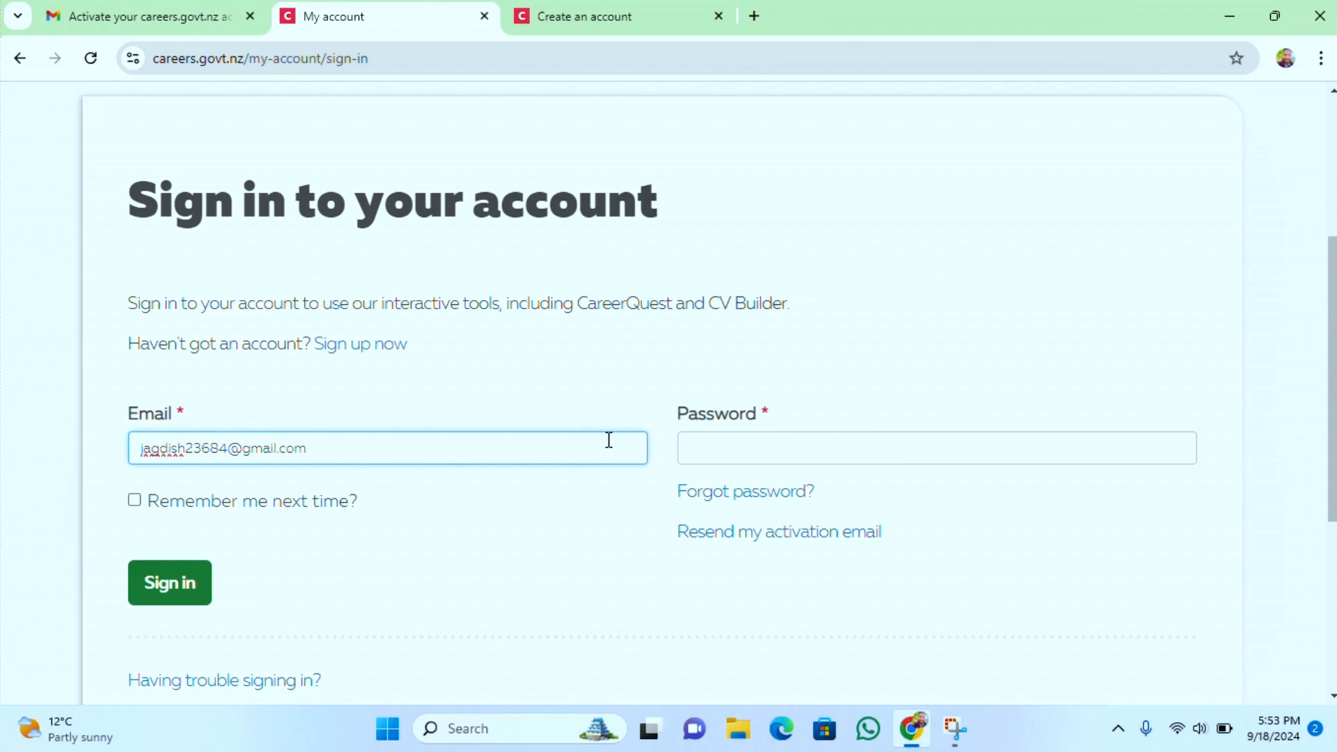
Enter the account password and sign in
left_click(714, 449)
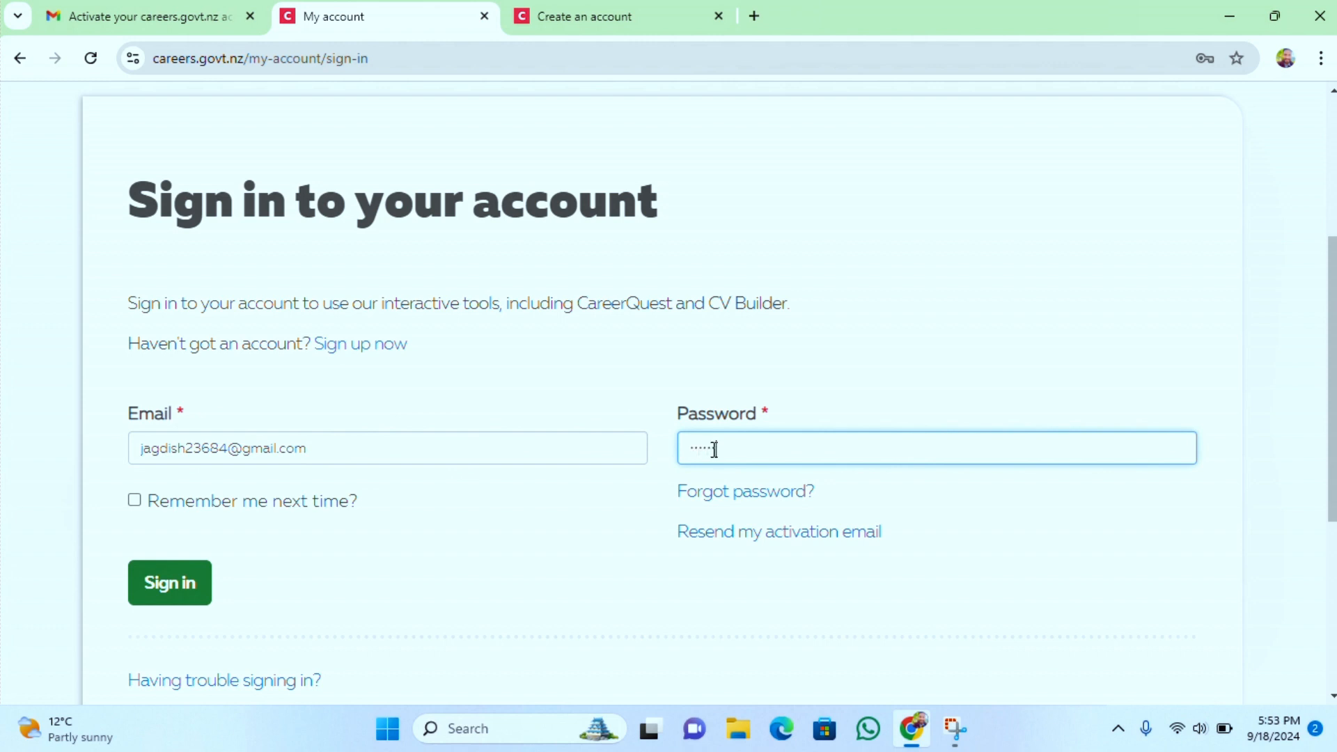
type("***")
left_click(156, 583)
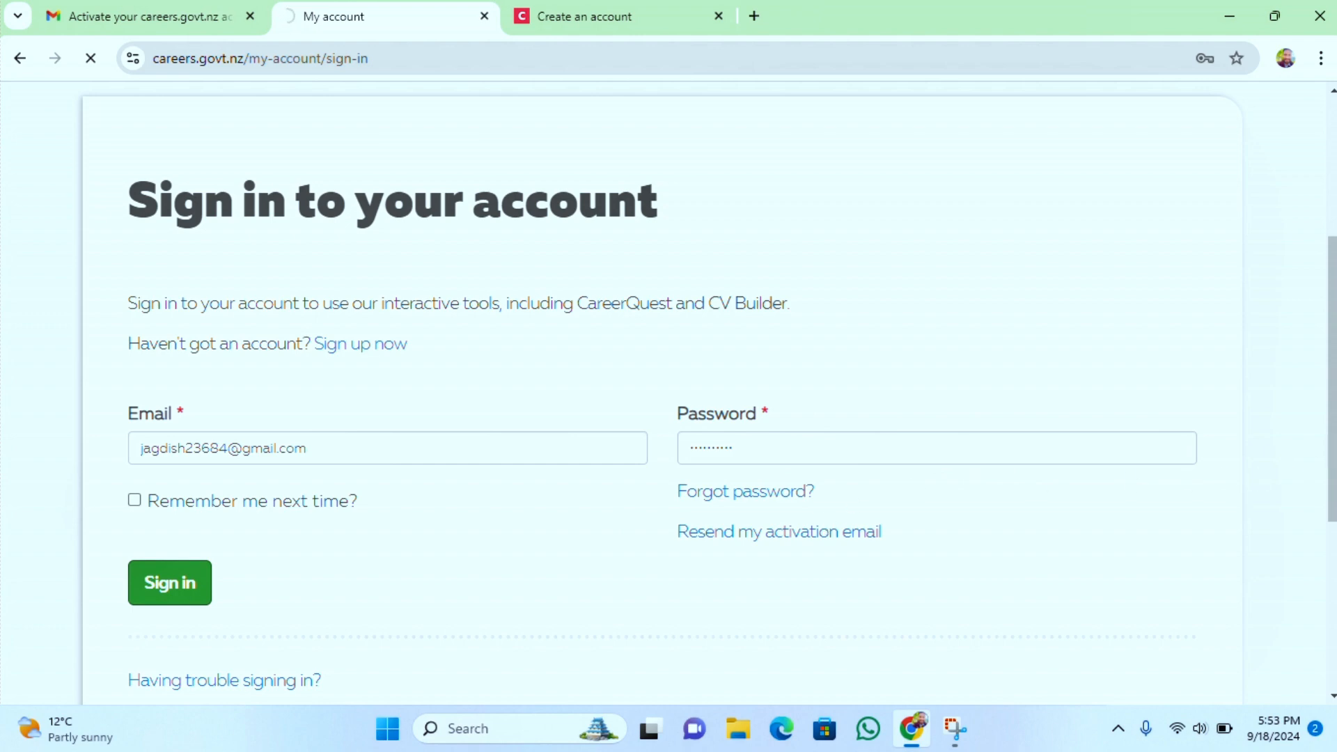
Start the CV Builder tool from the My tools section of the account page
scroll(668, 390, "down", 4)
scroll(668, 390, "up", 6)
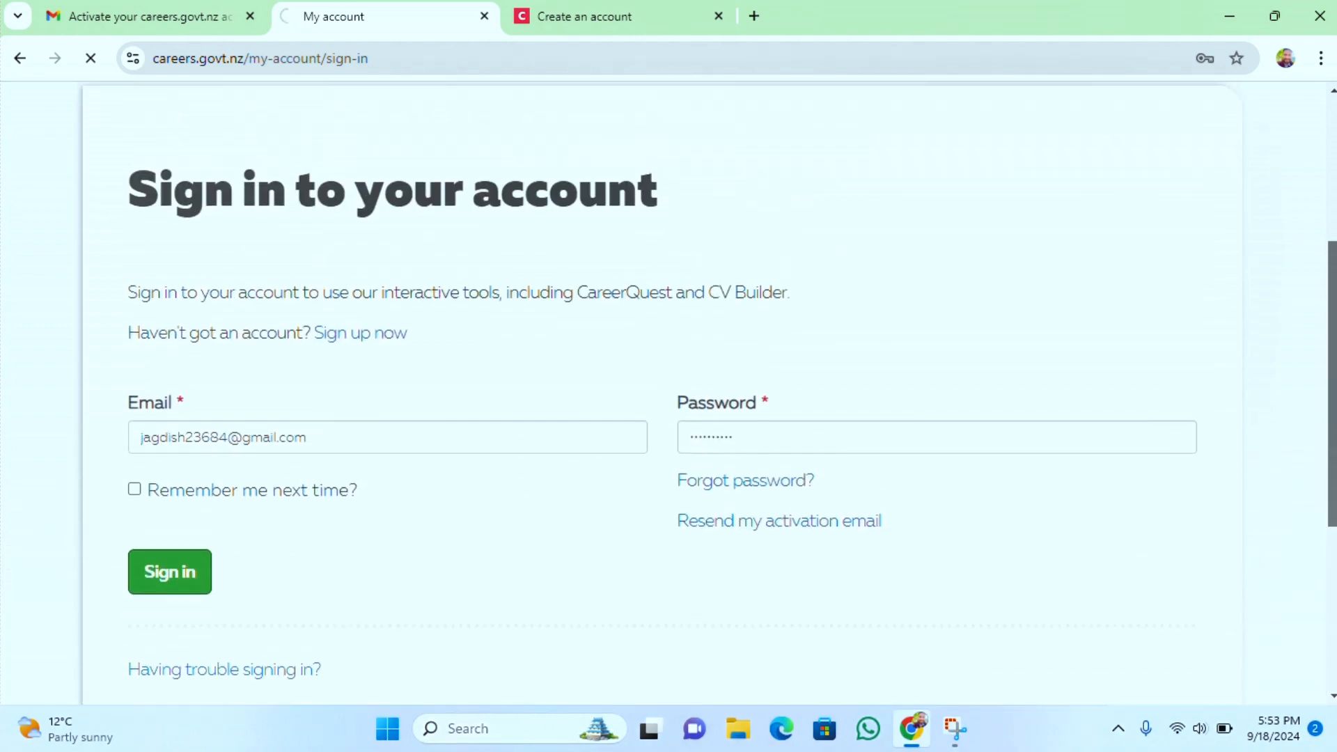
left_click_drag(1332, 307, 1332, 266)
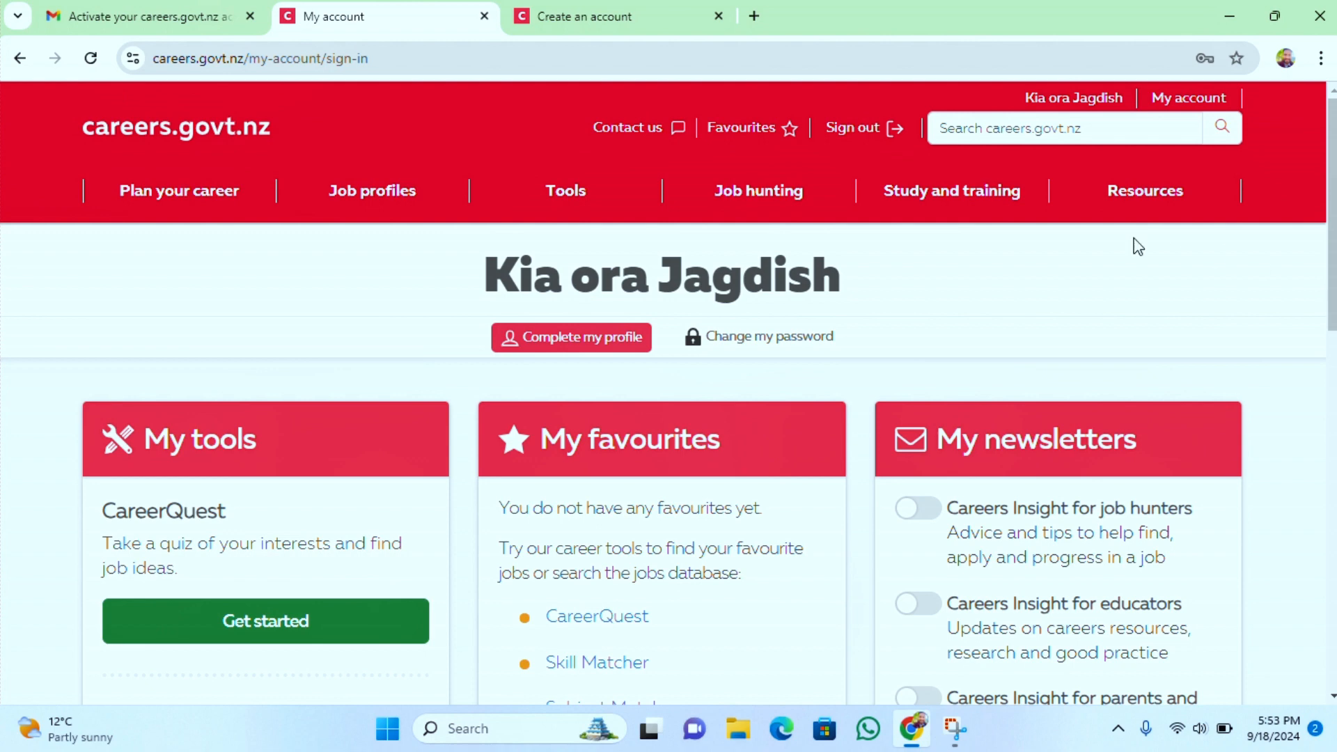
left_click_drag(1332, 248, 1333, 331)
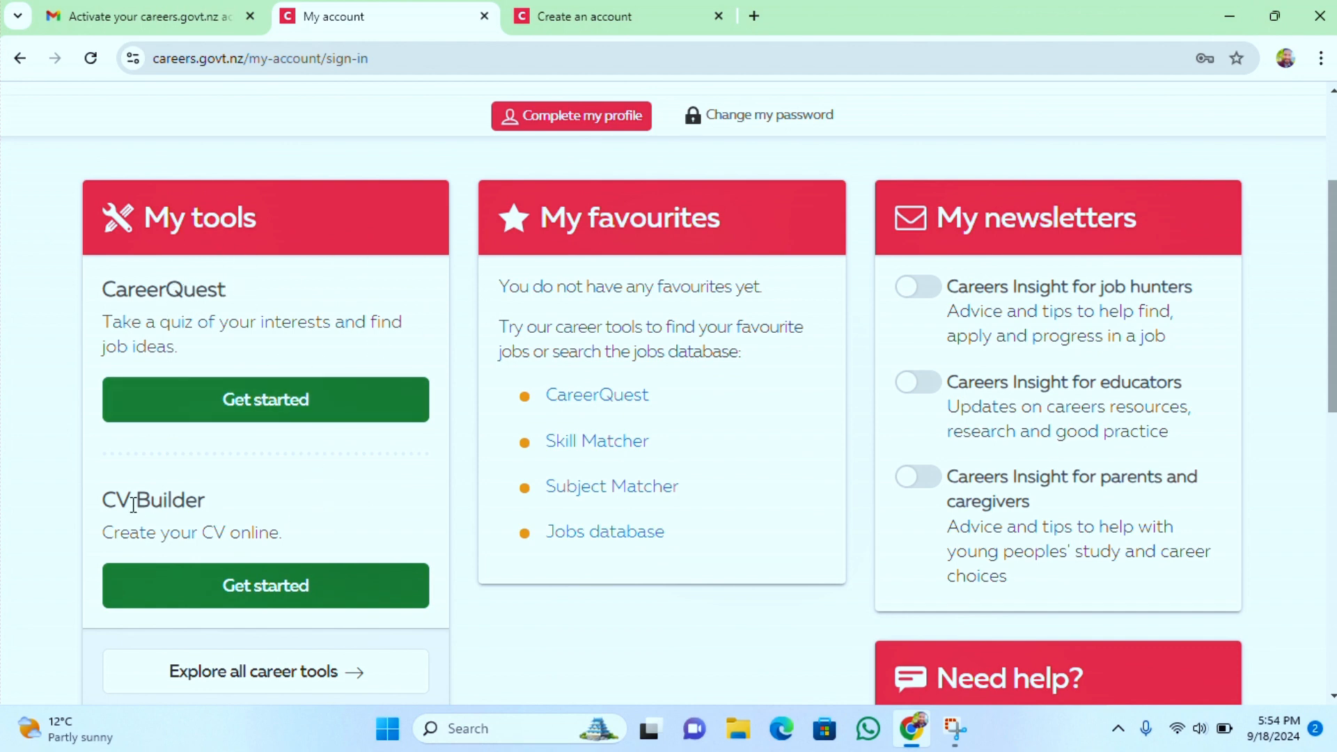
left_click(285, 589)
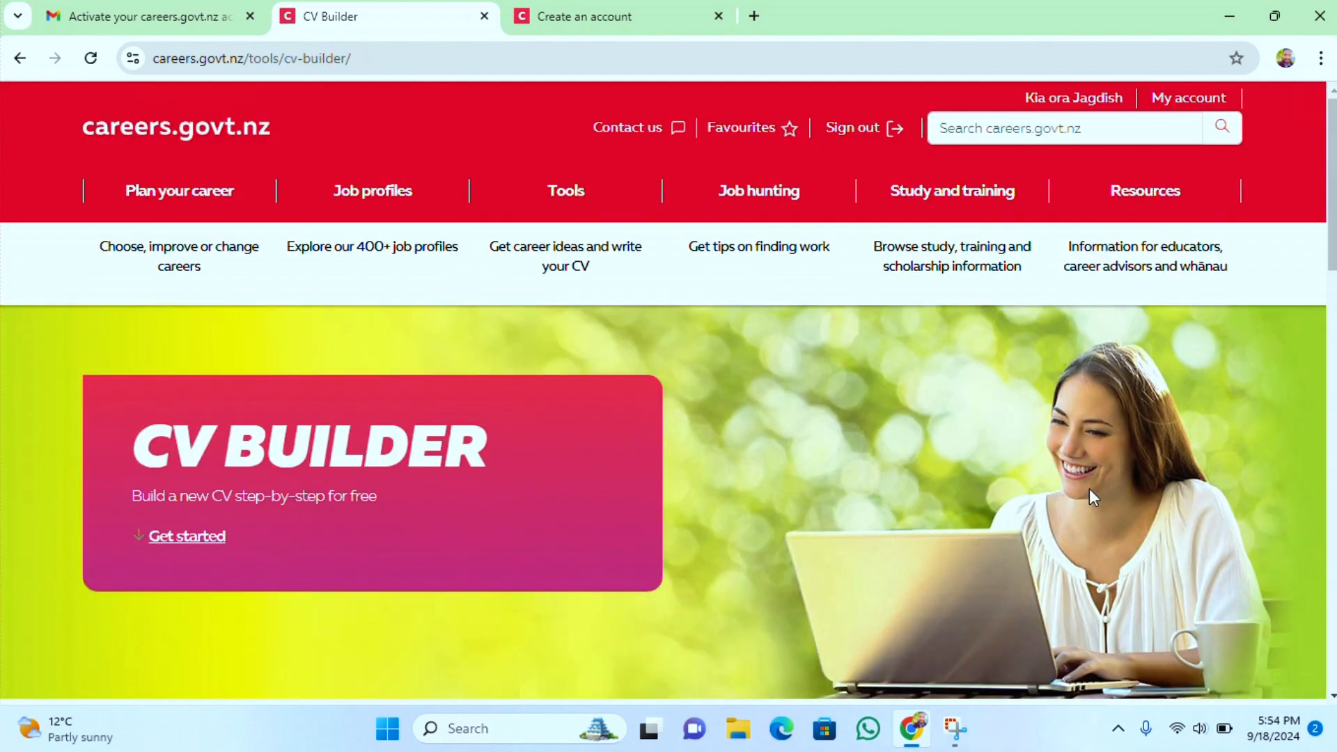
scroll(1334, 244, "down", 10)
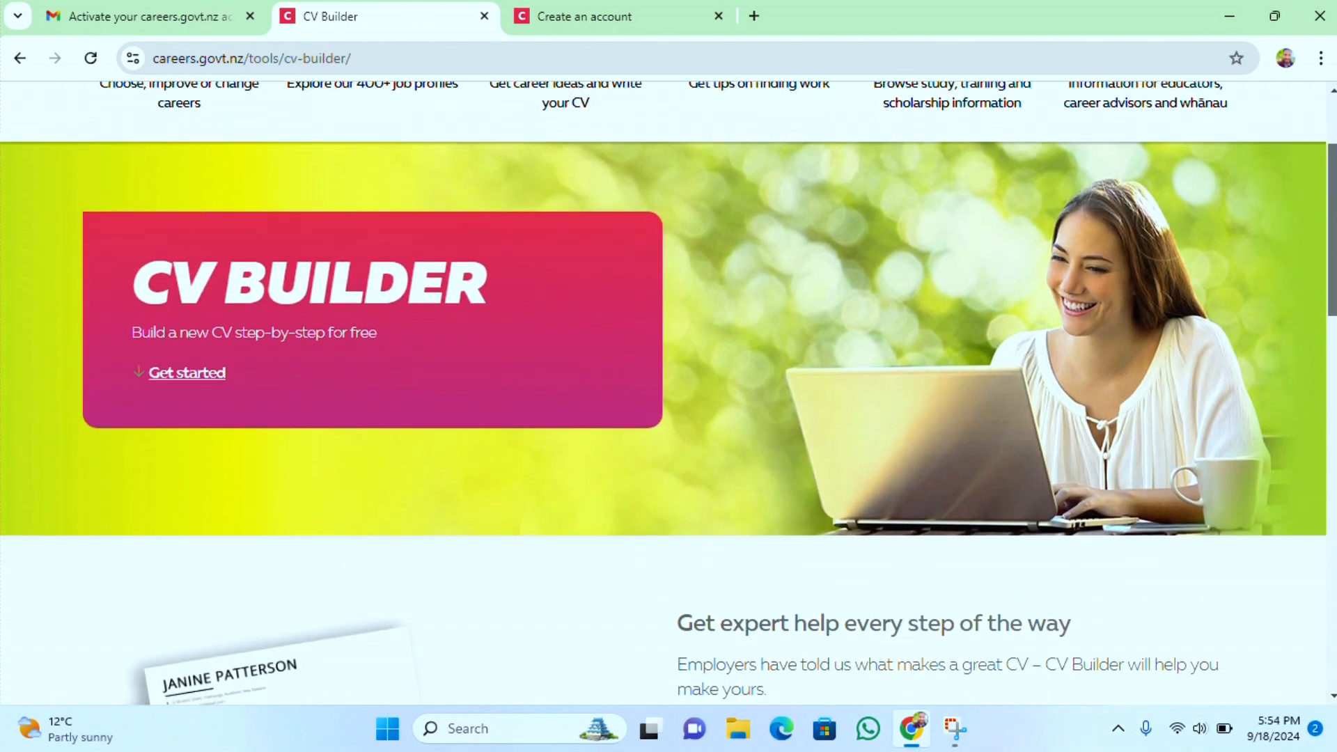
Start the CV Builder and proceed through the welcome page and The Basics introduction
scroll(668, 390, "down", 8)
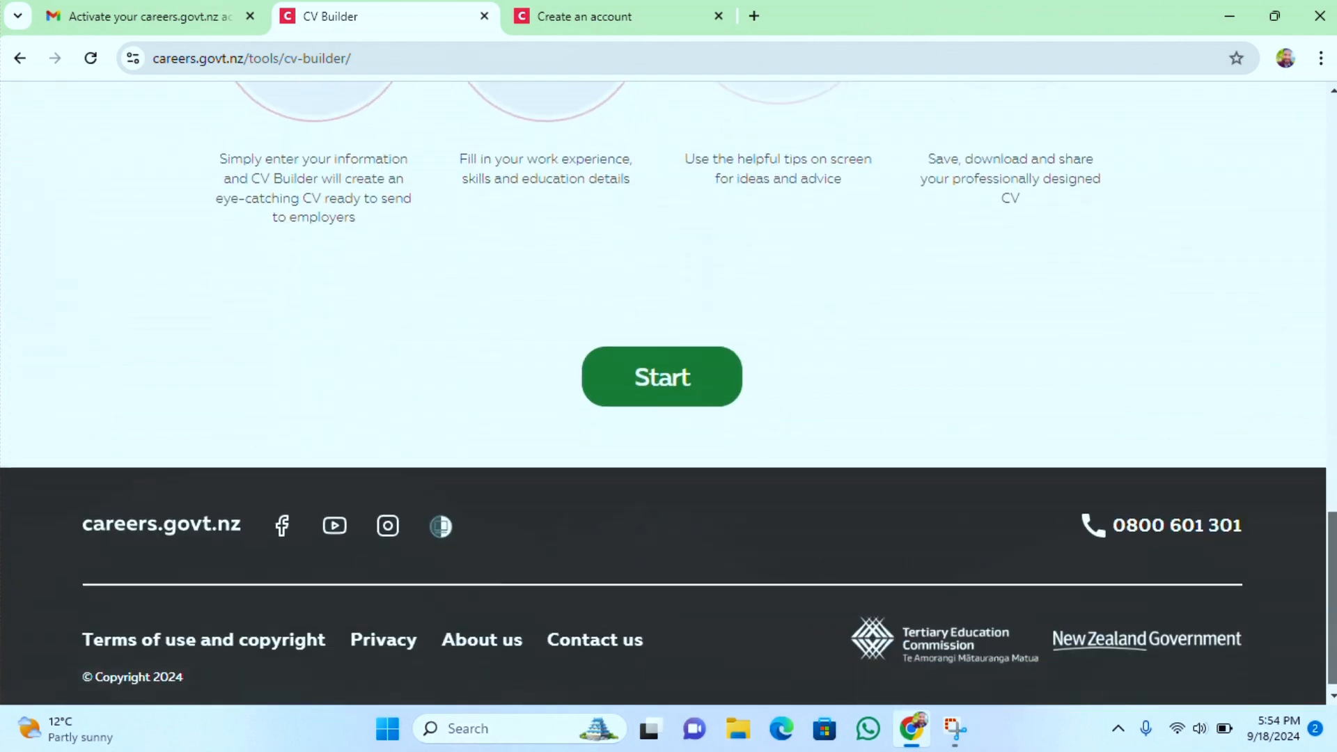
left_click(697, 380)
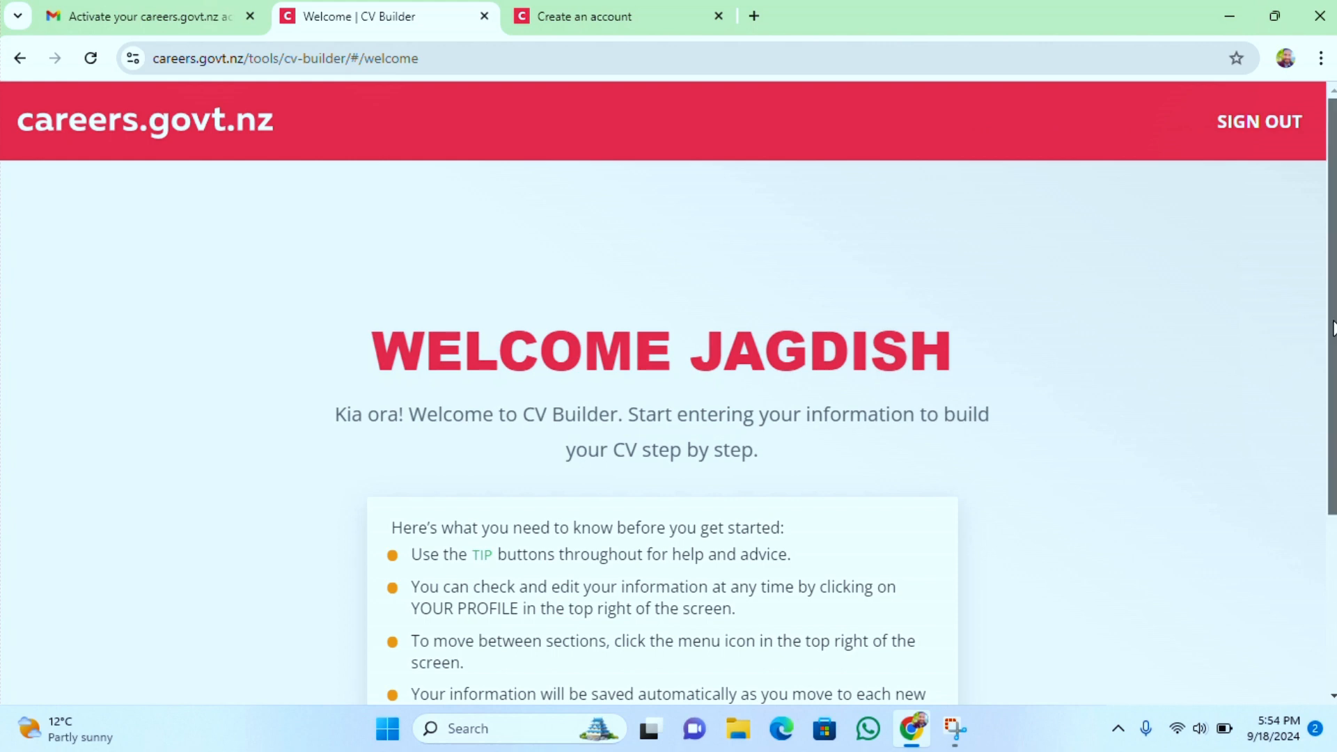
scroll(1326, 341, "down", 3)
scroll(669, 418, "down", 1)
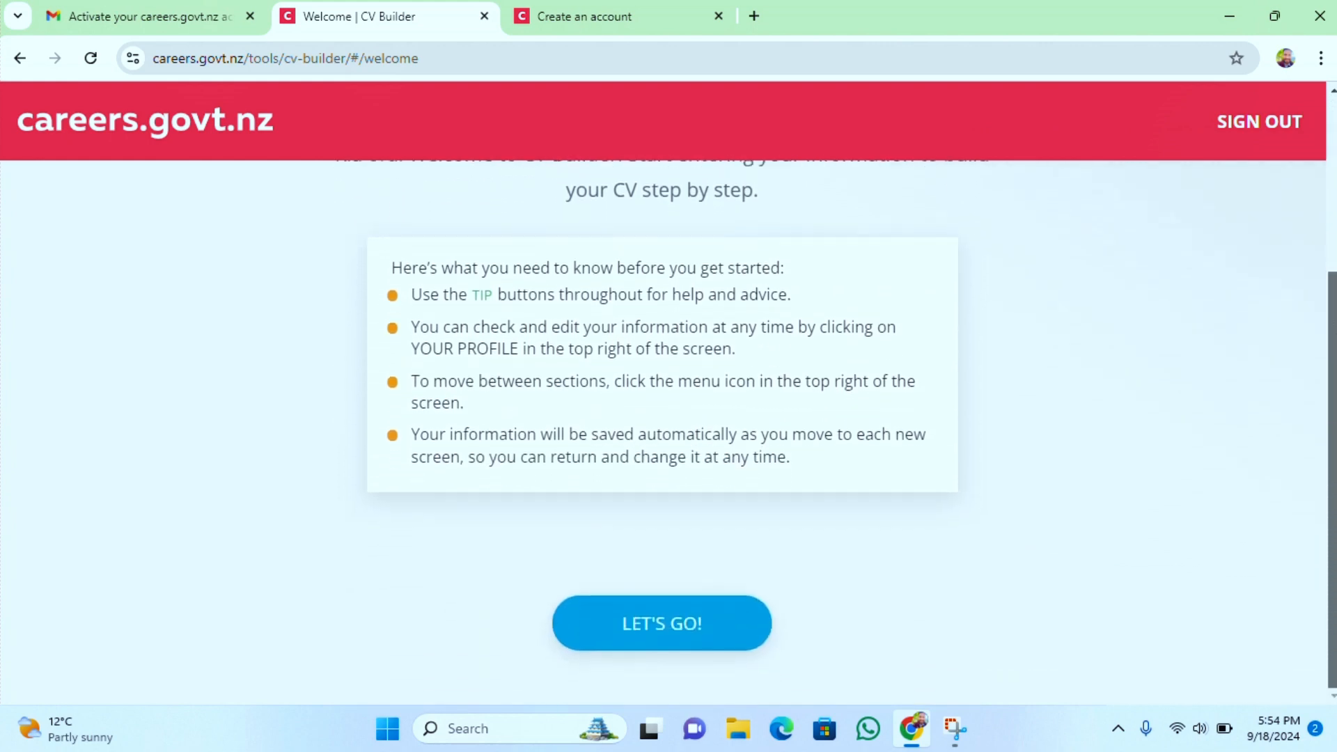
left_click(683, 624)
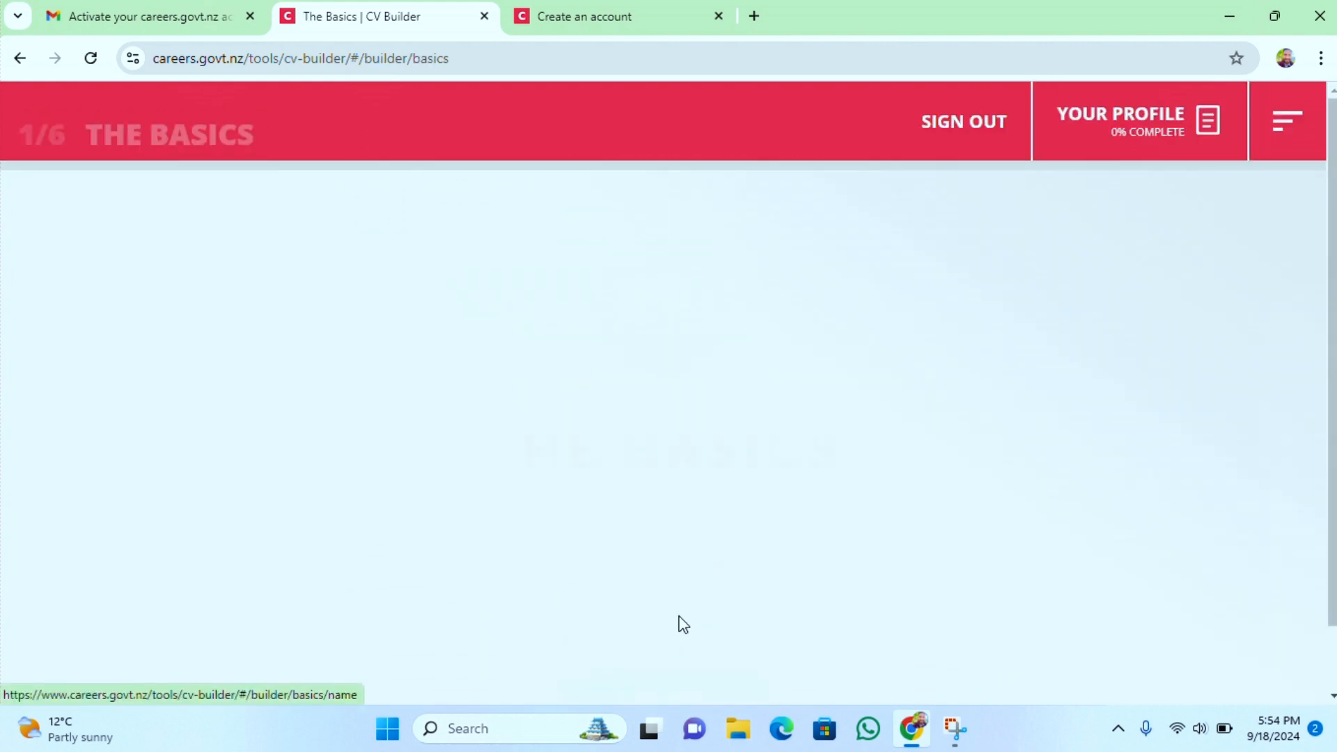
scroll(819, 513, "down", 1)
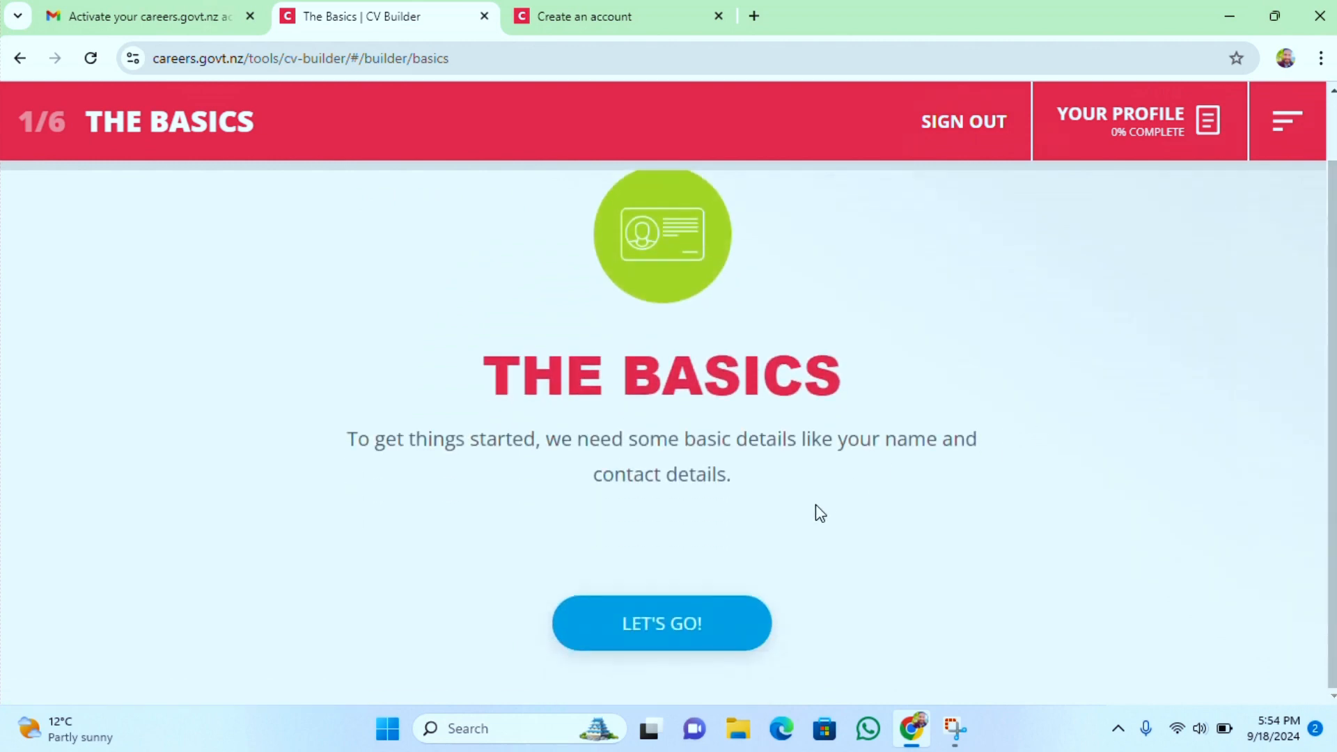
left_click(695, 632)
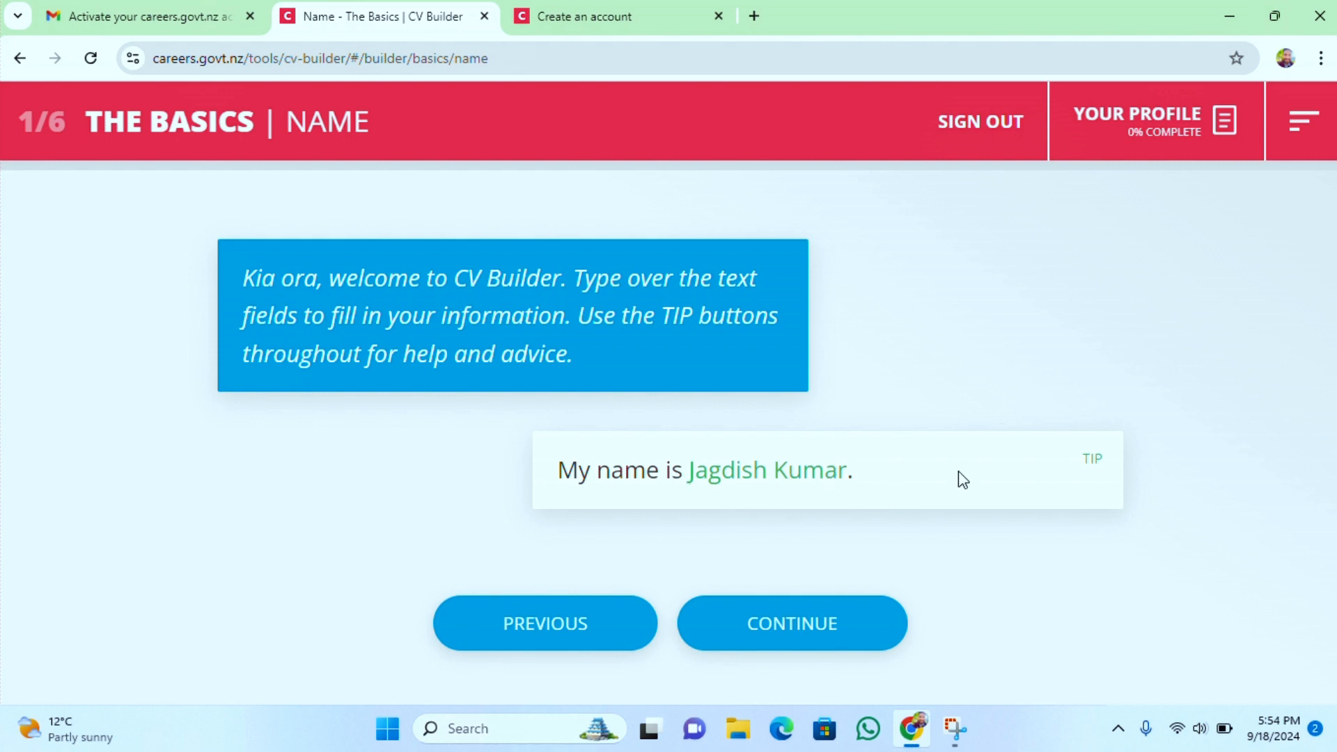
Open the tip for the name field, dismiss it, and continue with the pre-filled full name
left_click(1091, 468)
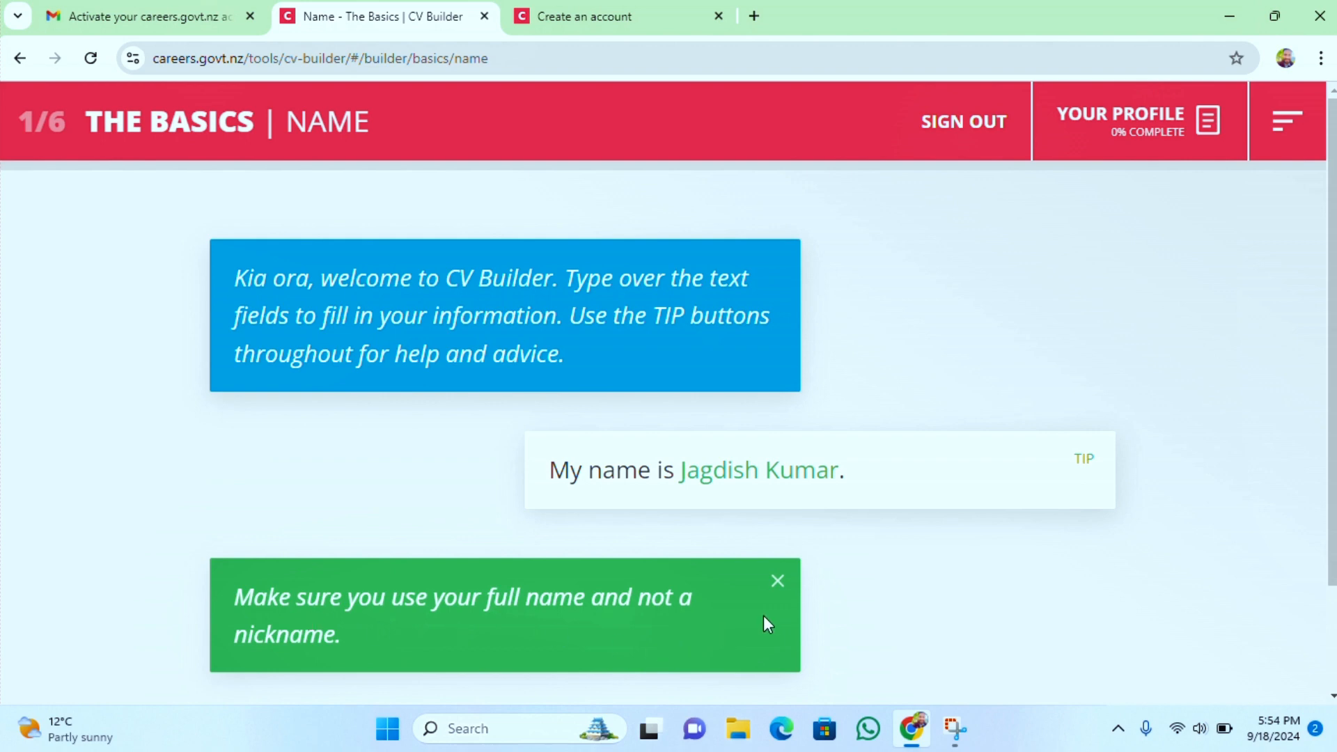
left_click(777, 580)
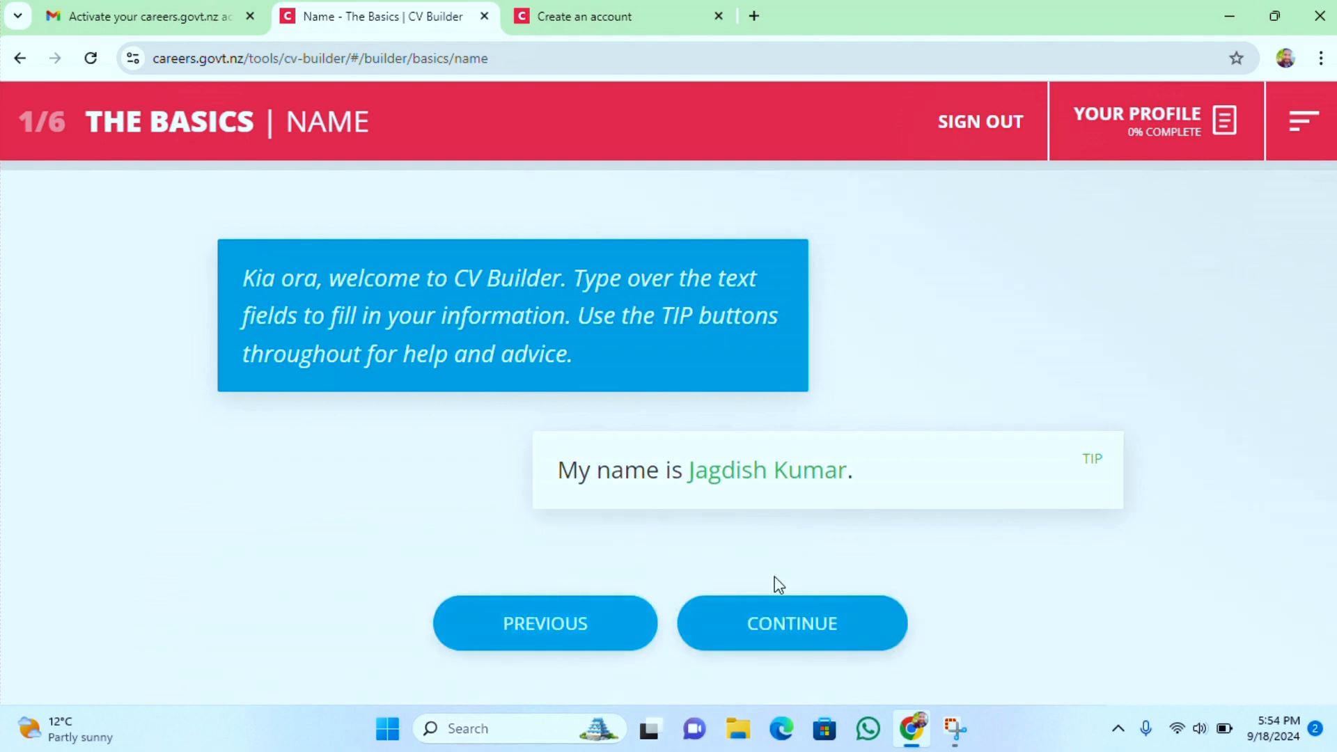
left_click(780, 627)
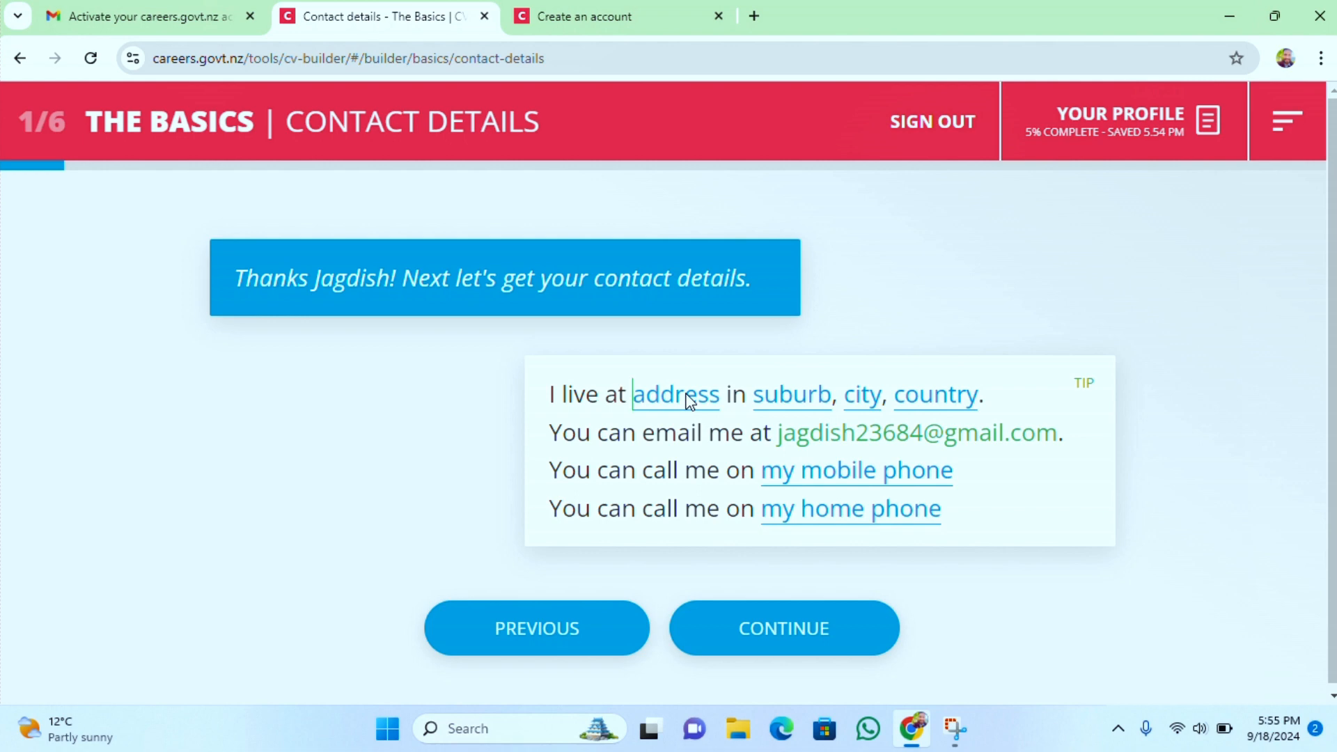
Fill in the home address, suburb, city and country in the contact details
left_click(687, 396)
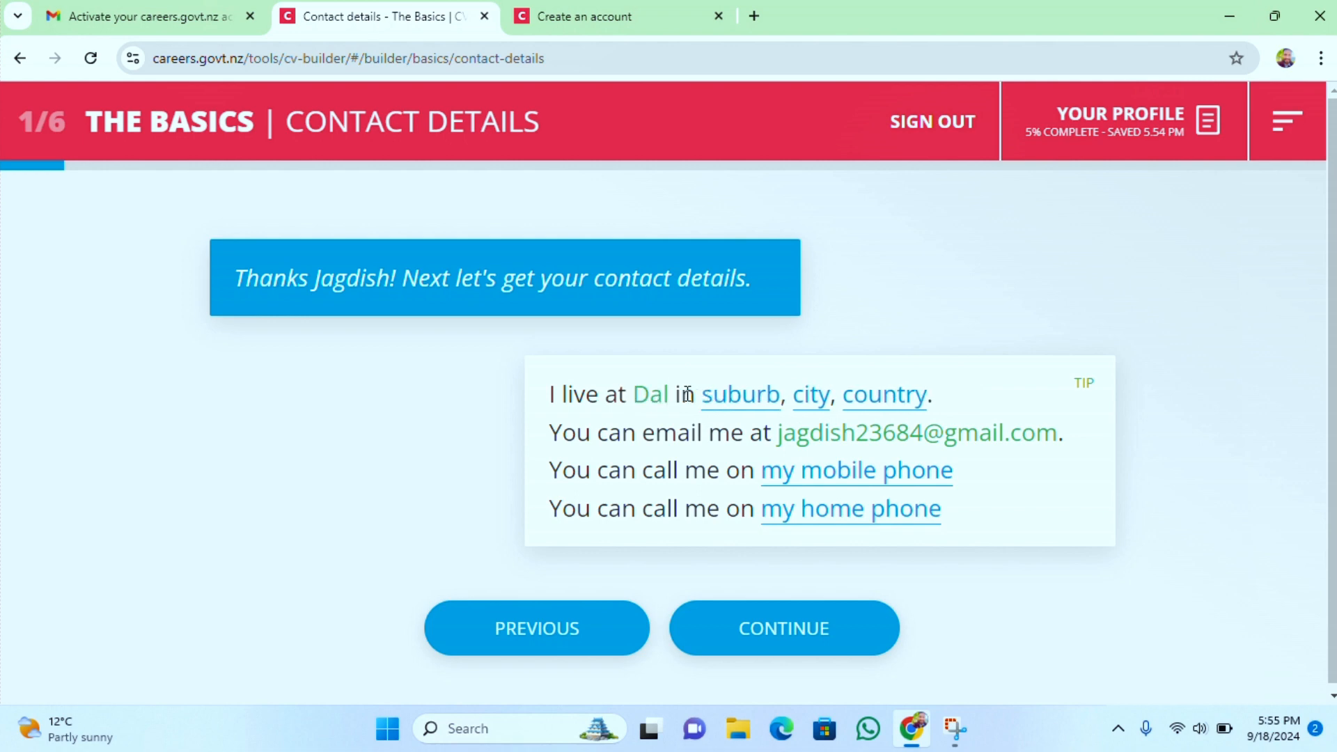
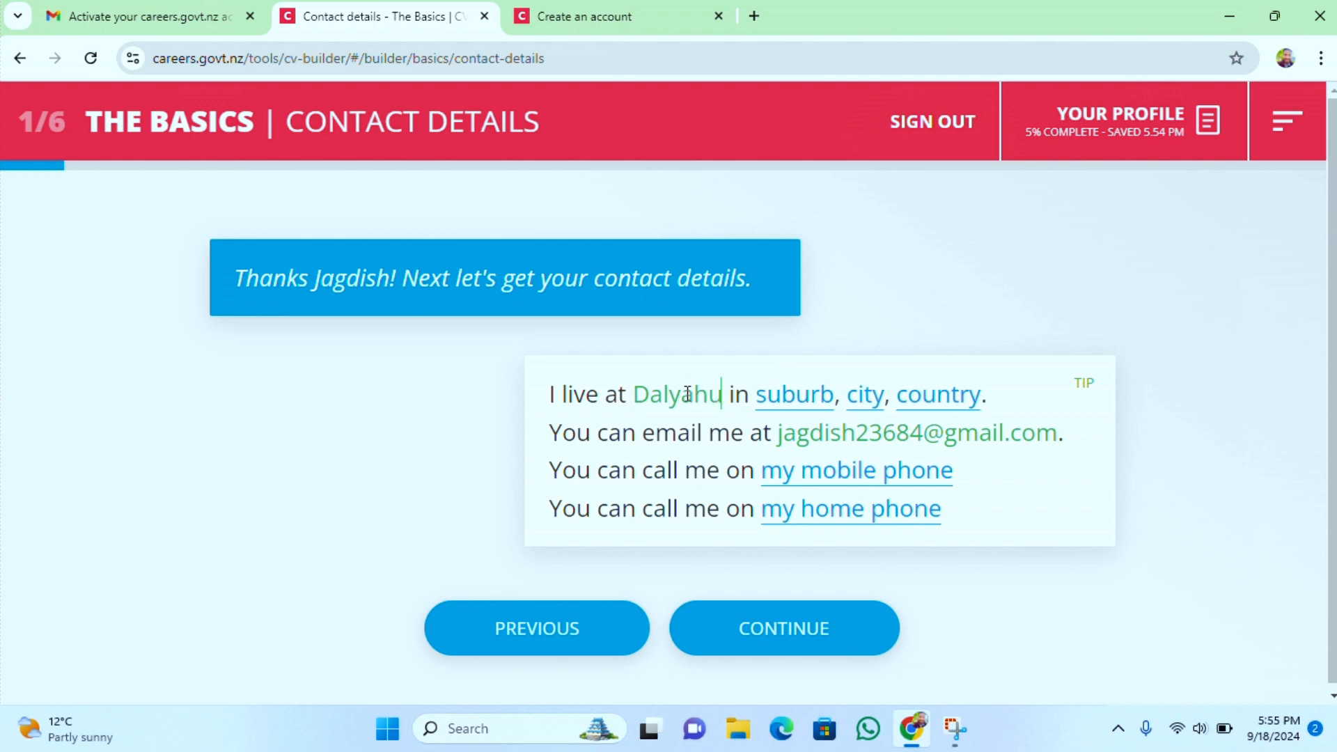
left_click(782, 392)
type("Bari")
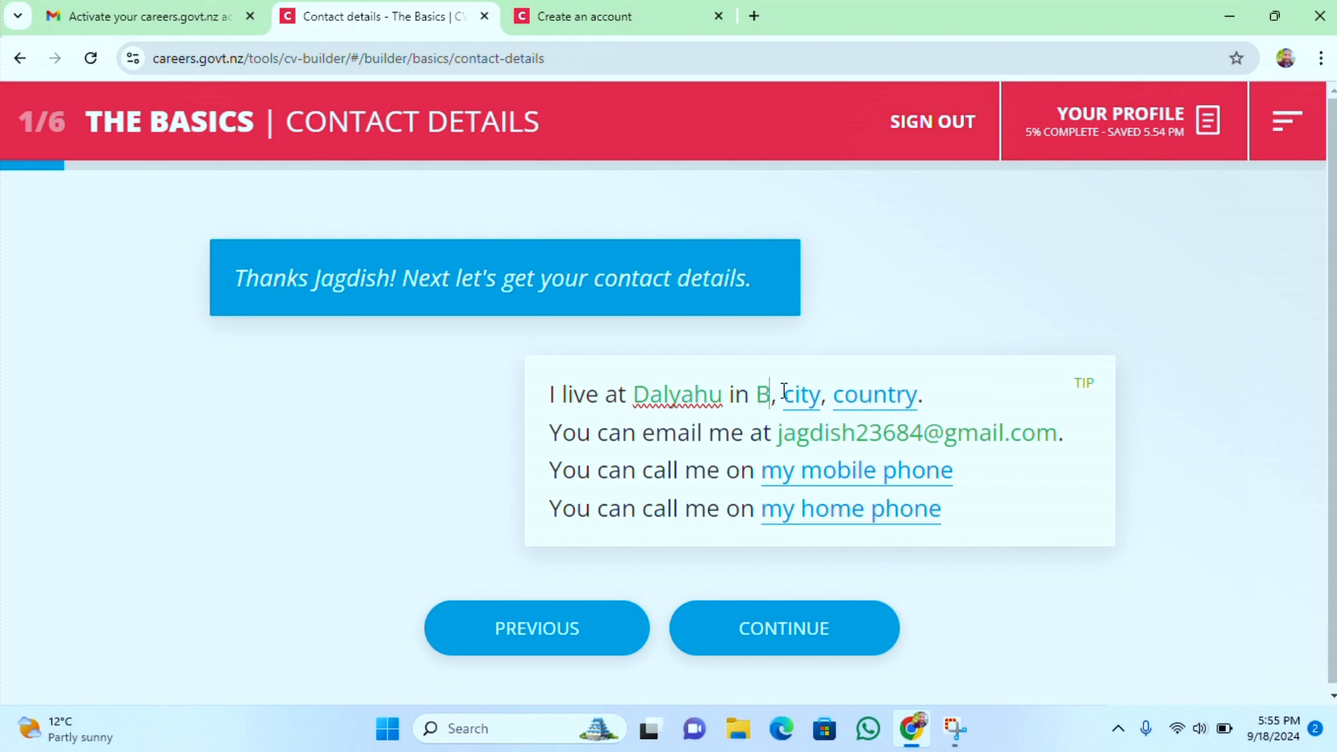
left_click(824, 395)
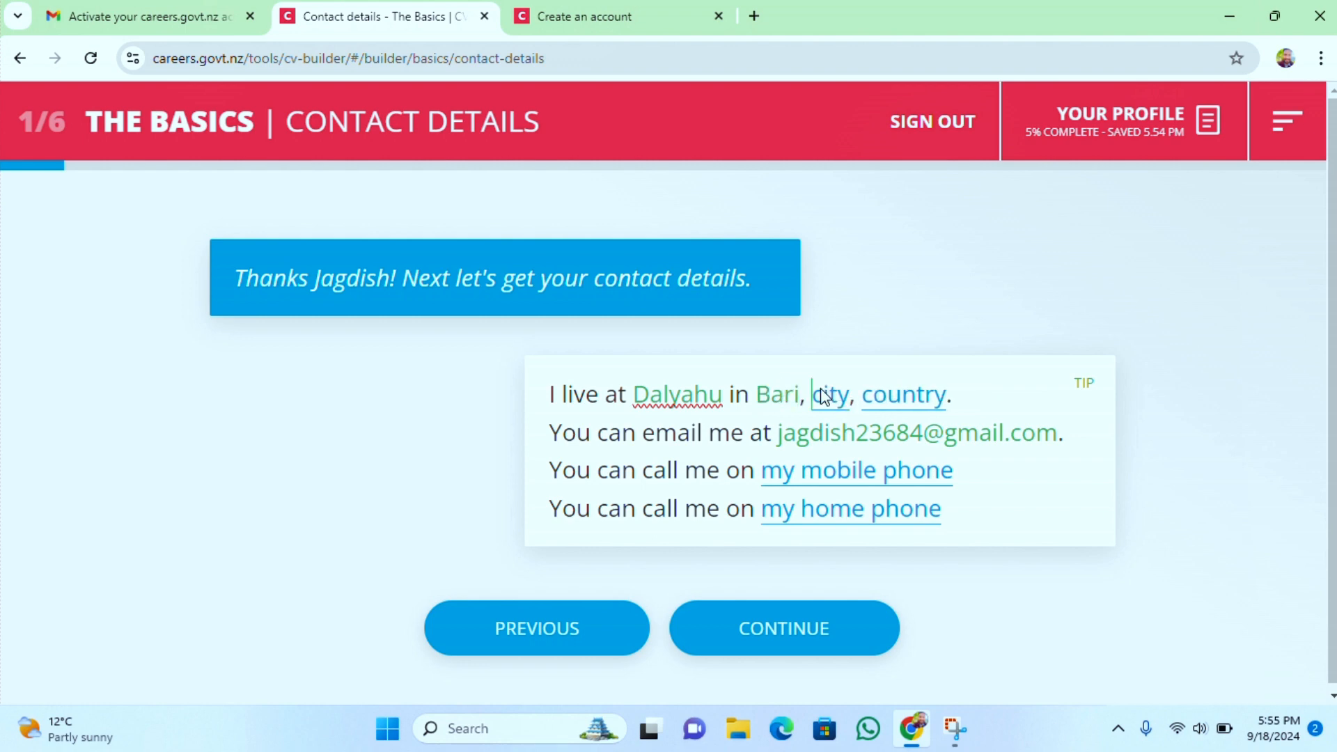
type("Hamir")
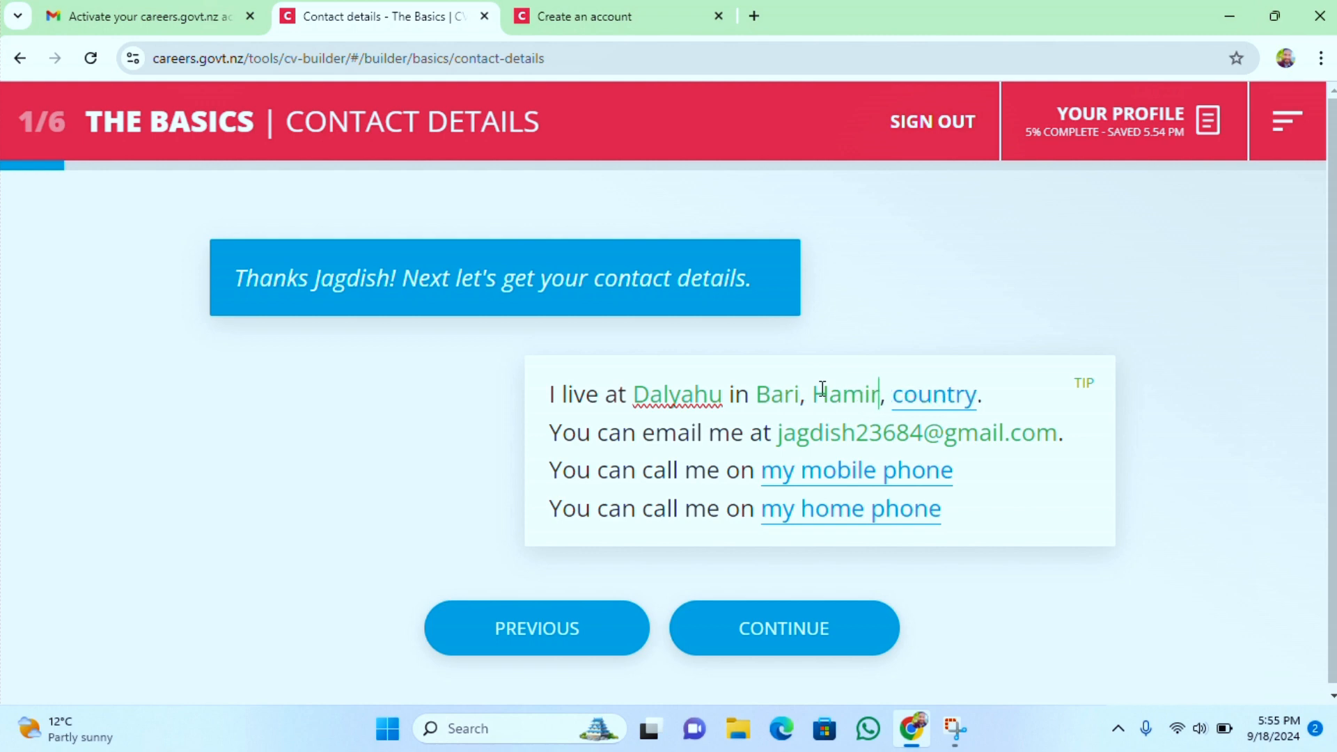
type("pur")
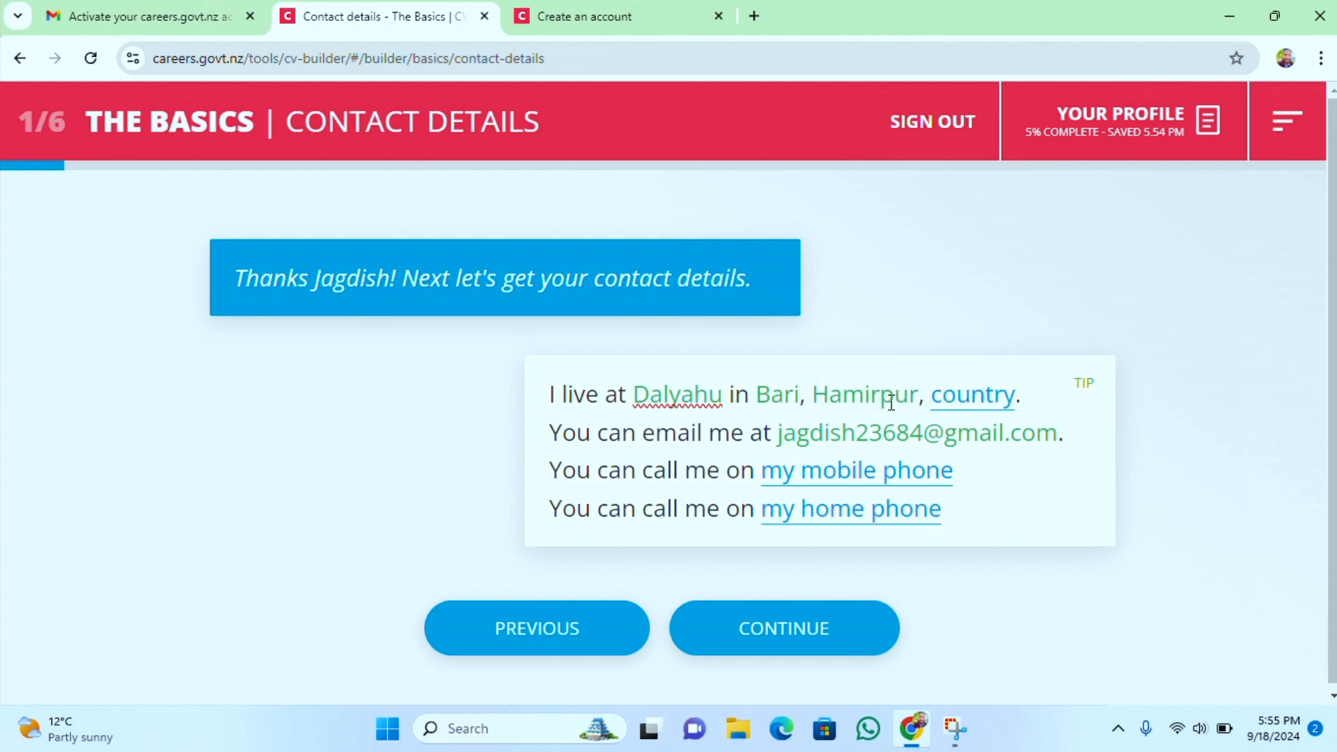
left_click(959, 395)
type("india")
left_click(937, 394)
key("BackSpace")
type("India")
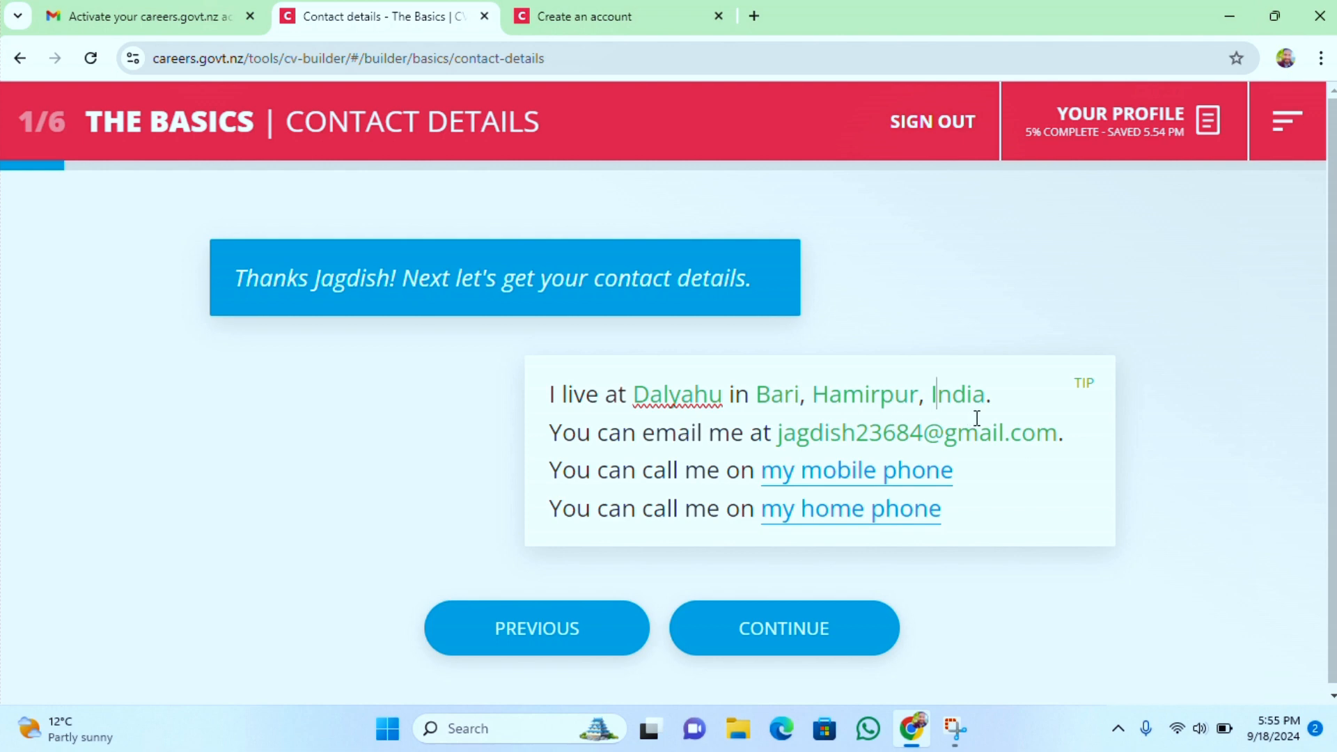
Enter the mobile phone number and continue to the next question
left_click(812, 472)
left_click(783, 472)
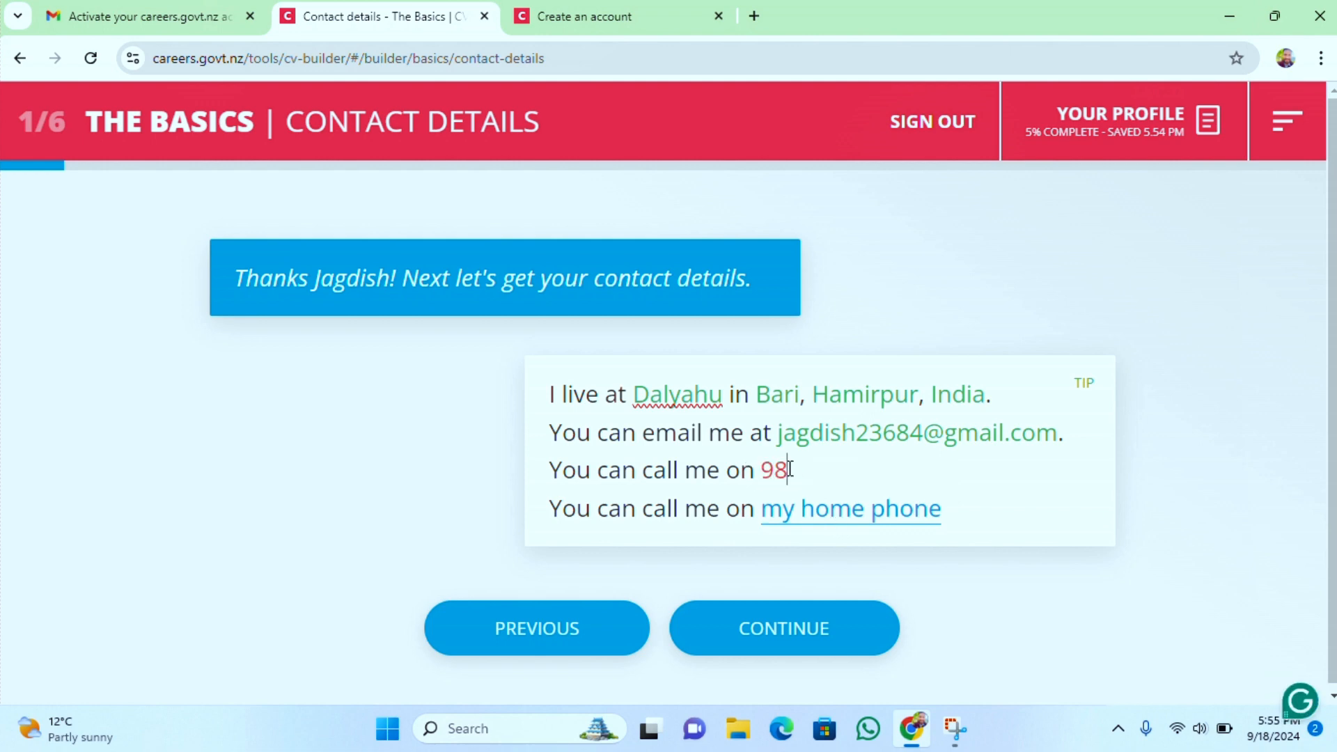
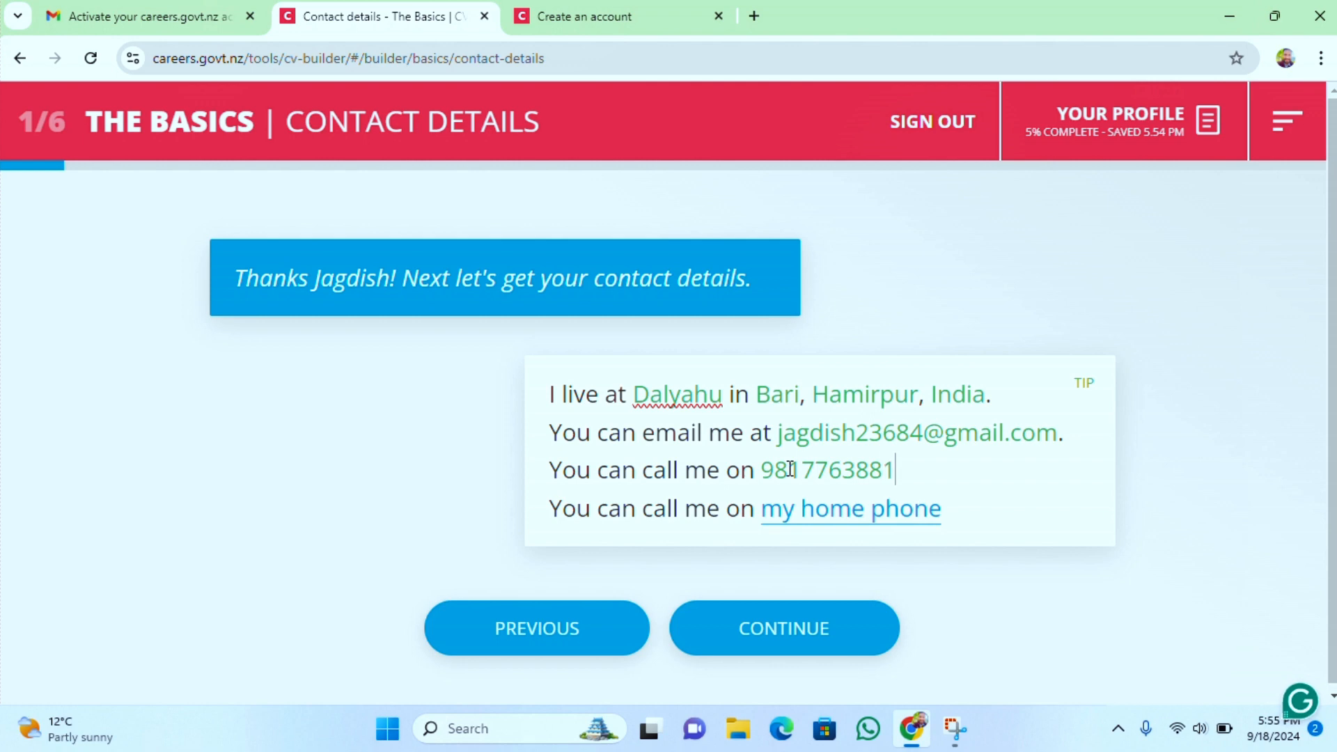
left_click(769, 648)
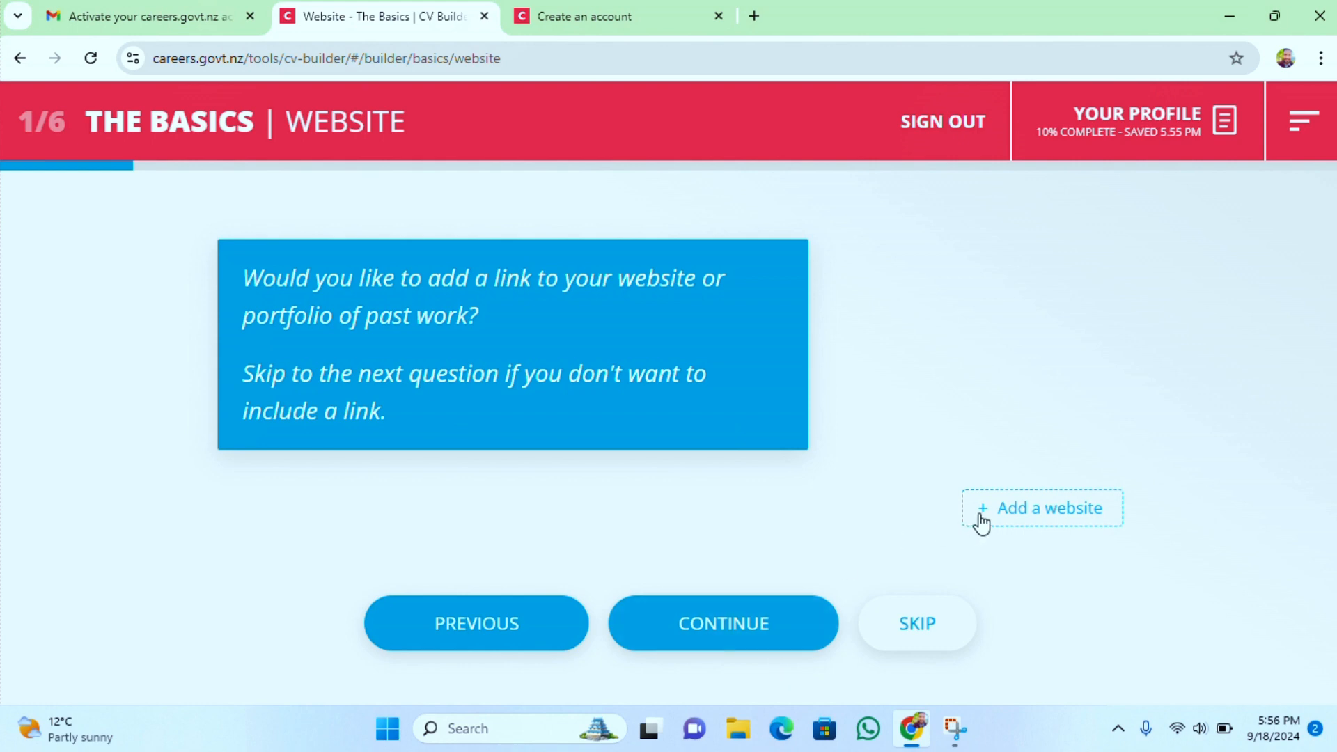
Skip the website and driver's licence questions and begin the Education section
left_click(930, 633)
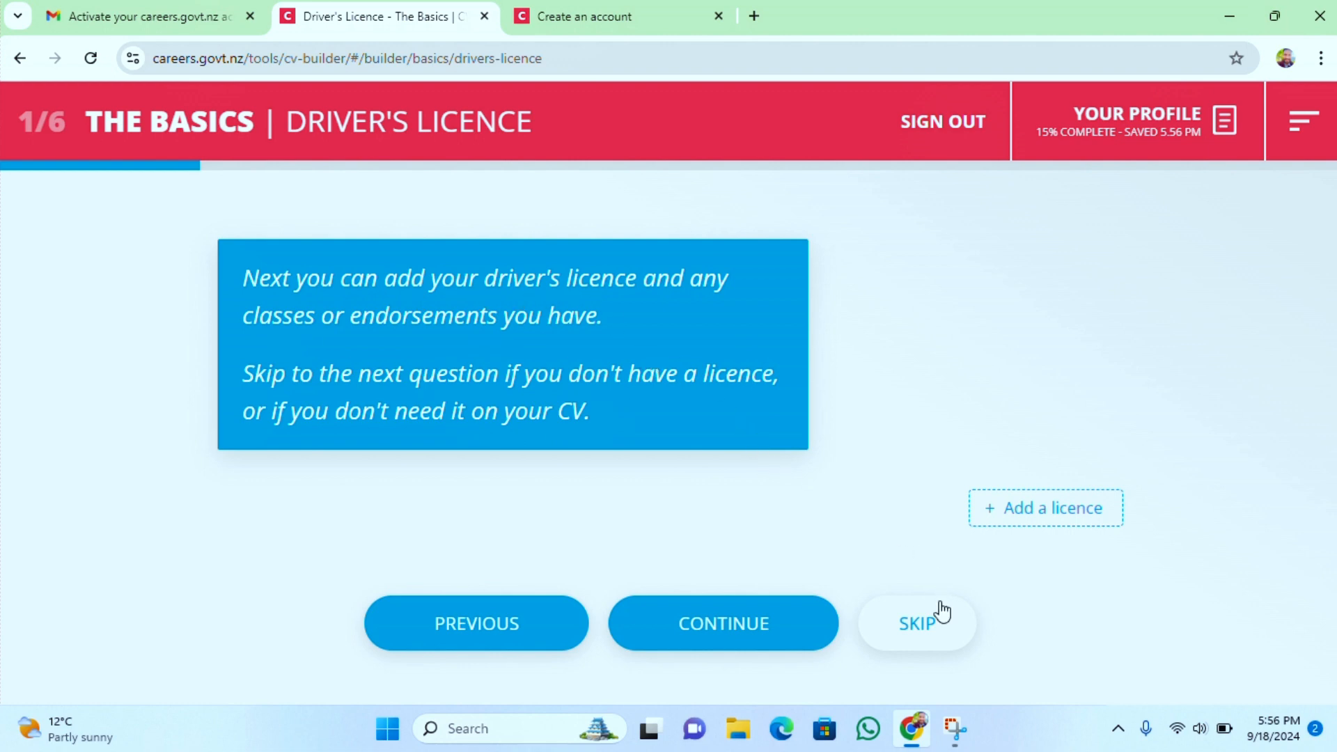
left_click(928, 630)
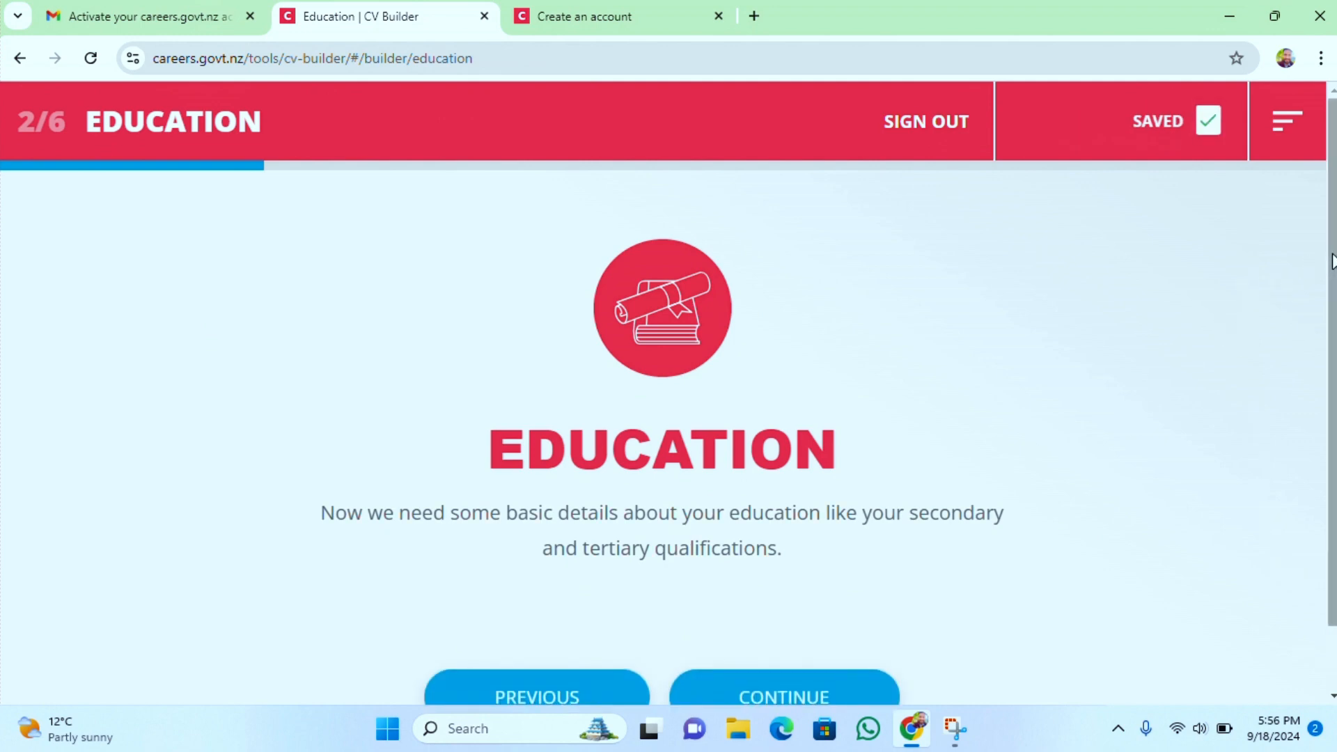
scroll(1332, 261, "down", 1)
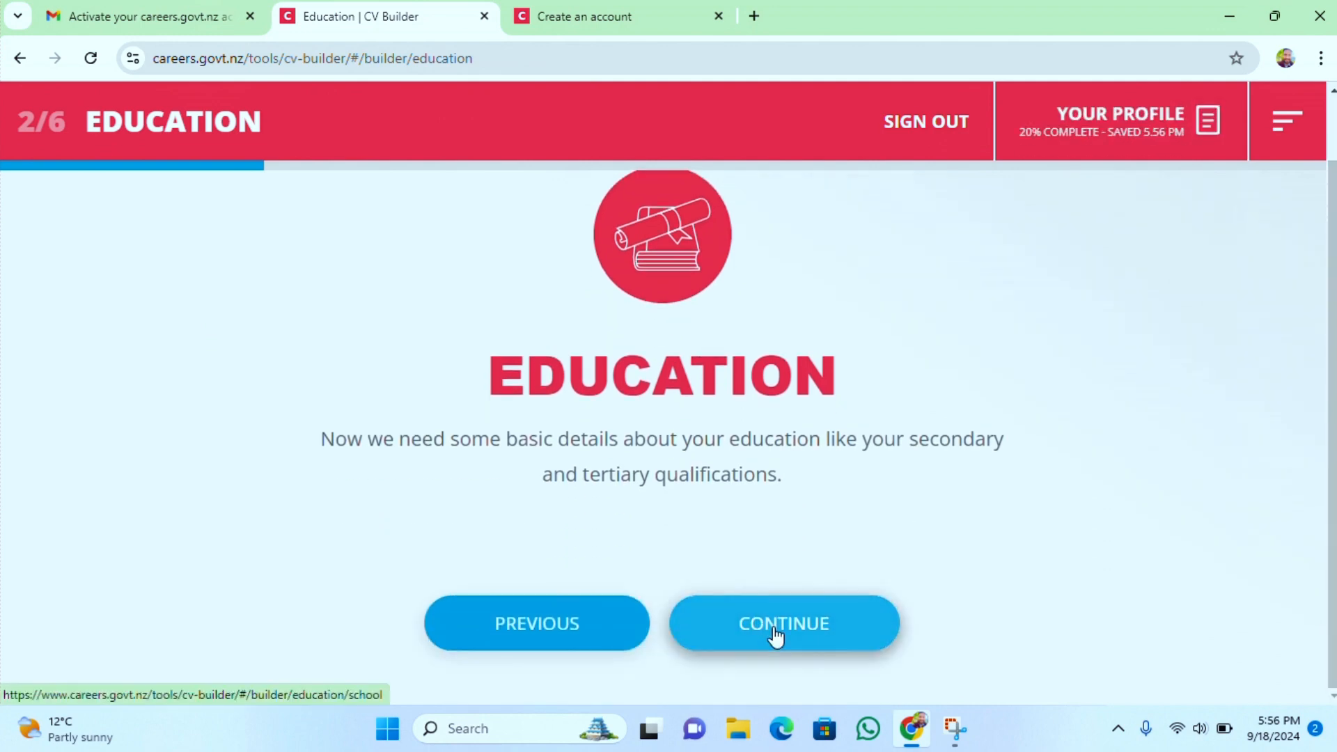
left_click(777, 631)
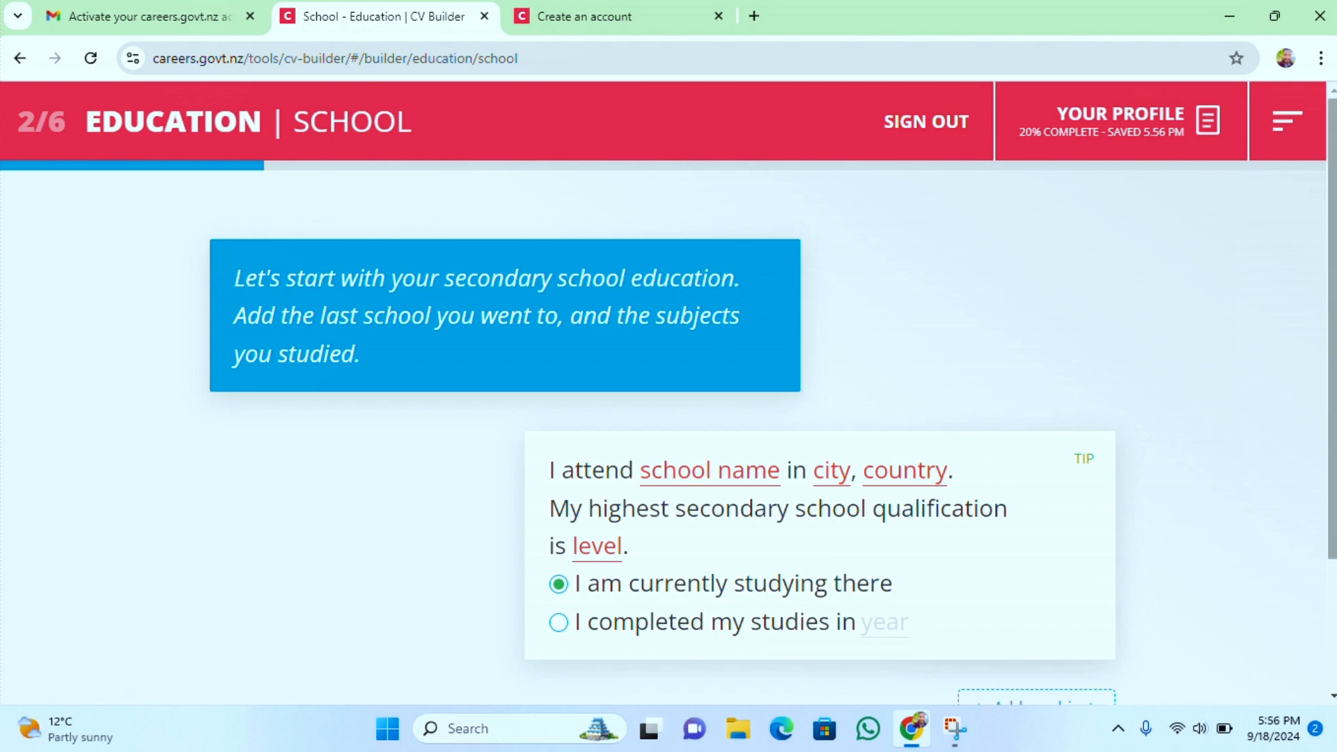
Enter the secondary school as Govt. Sen. Sec. Schaool in Hamirpur, India
scroll(1194, 299, "down", 2)
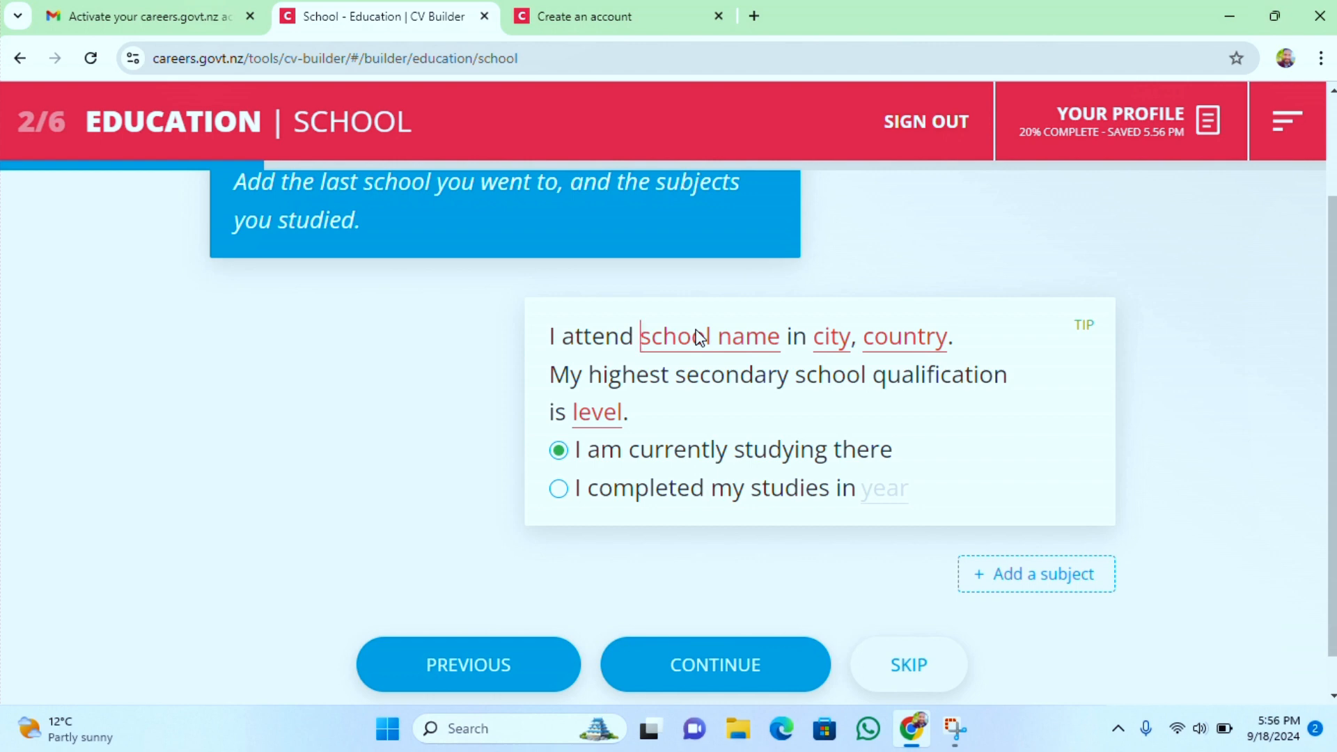
type("Gov")
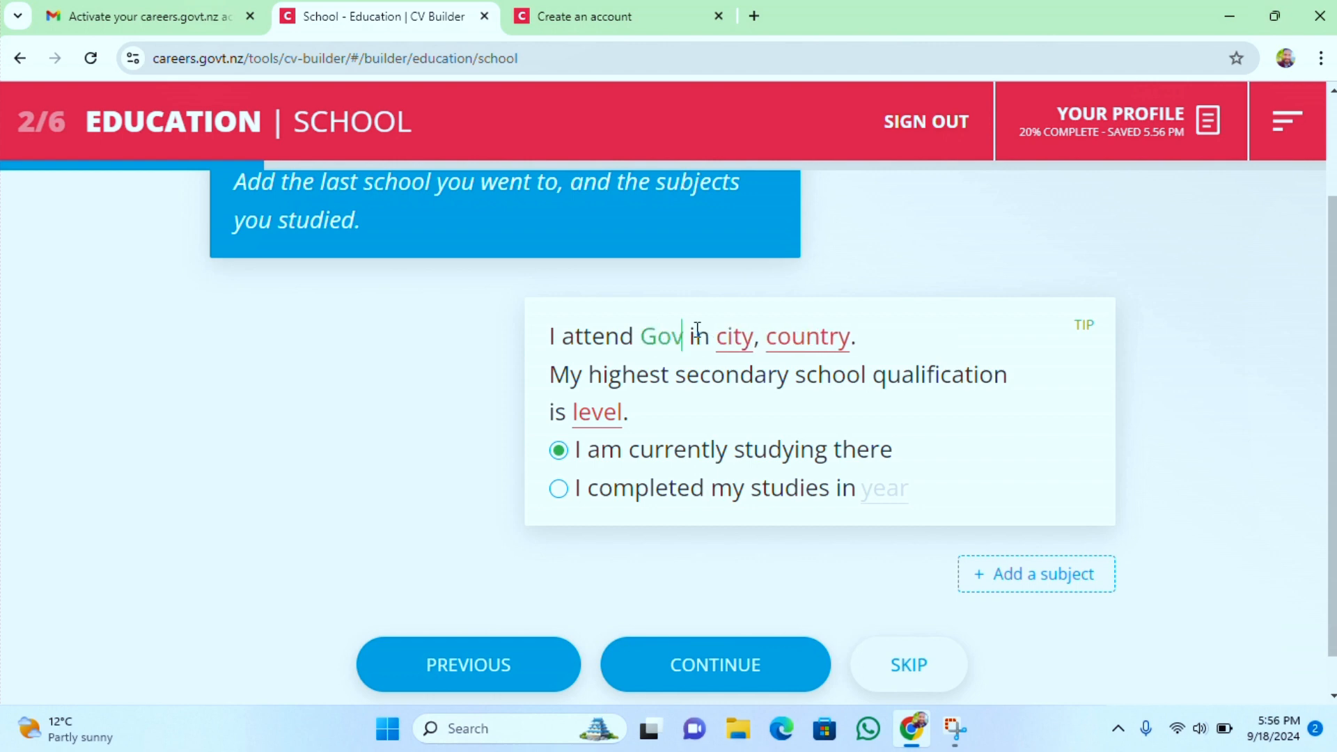
type("t. Se")
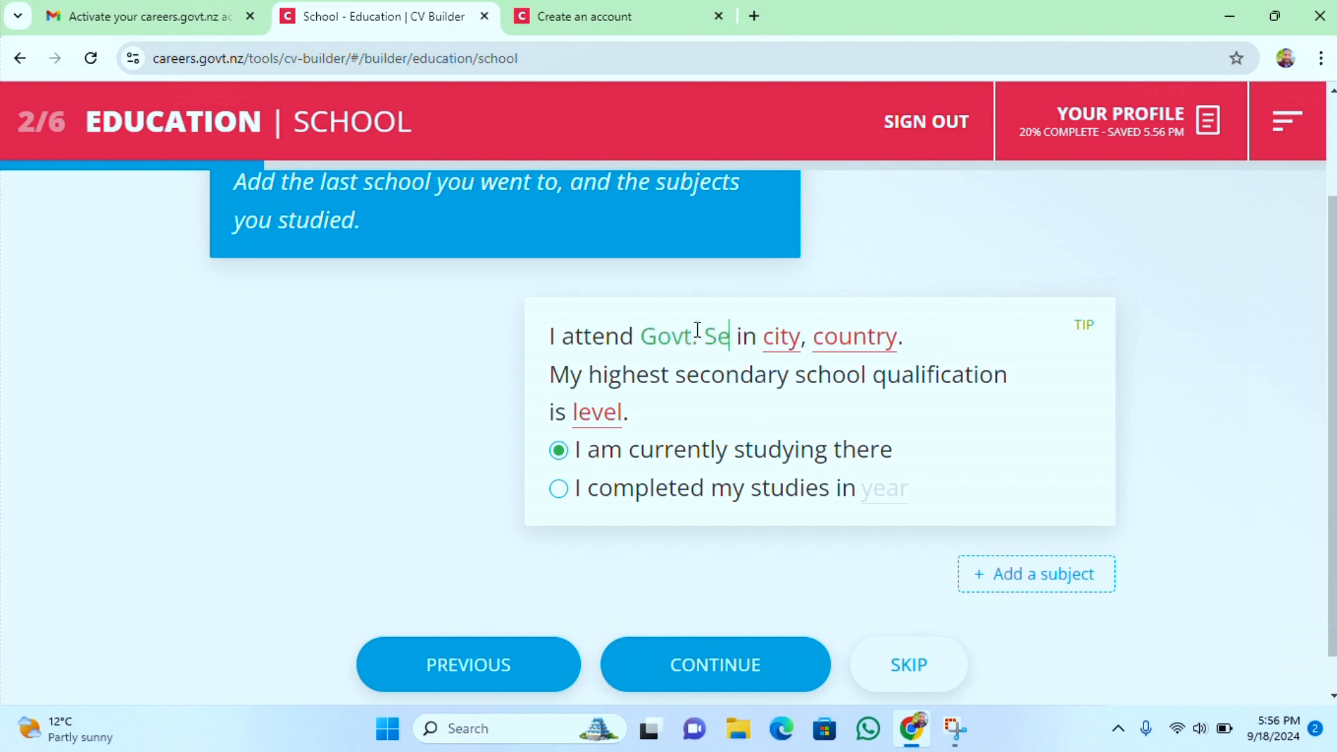
type("n. S")
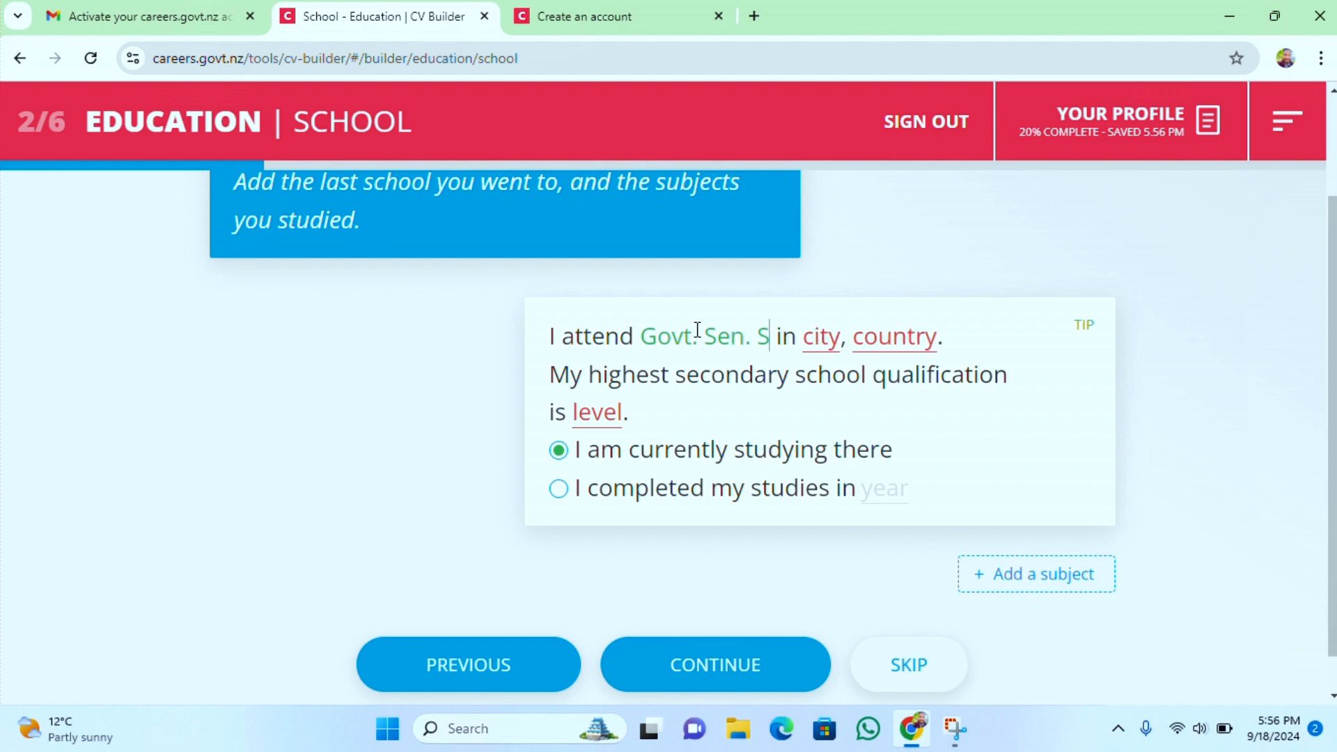
type("ec. S")
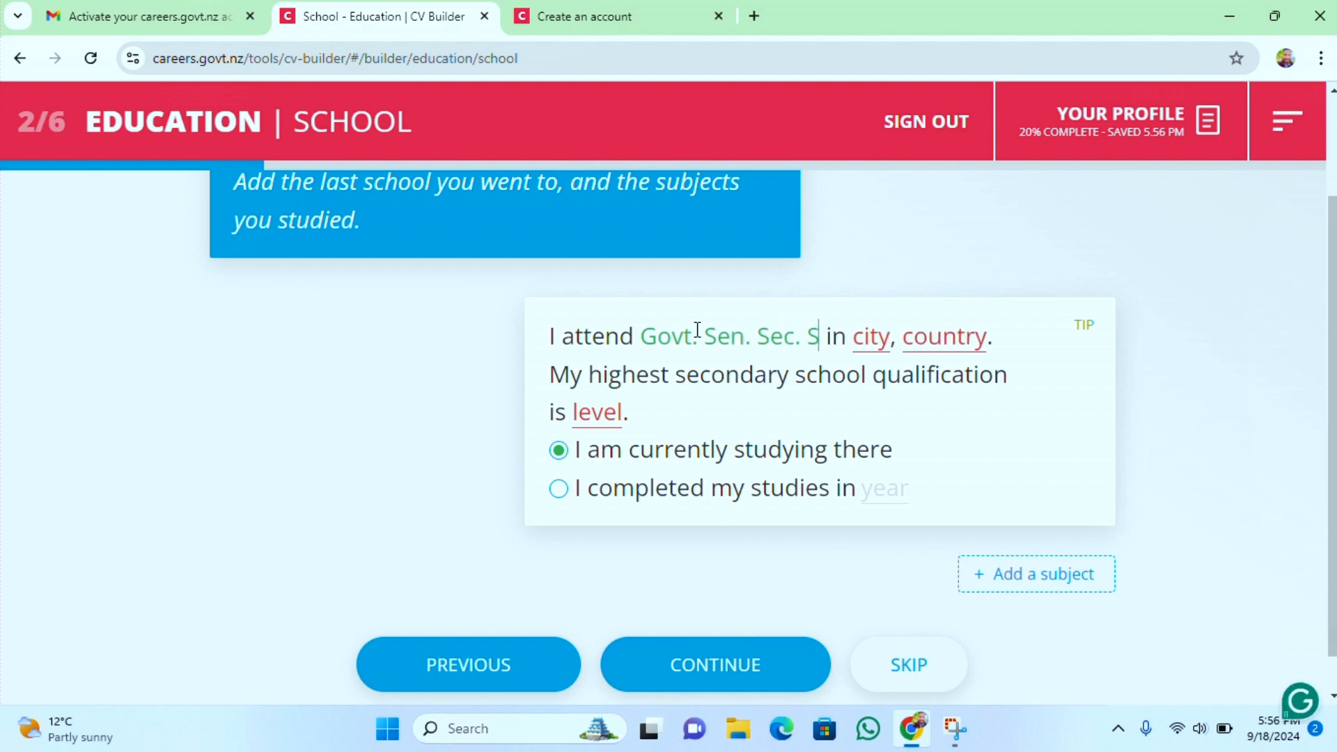
type("chaool")
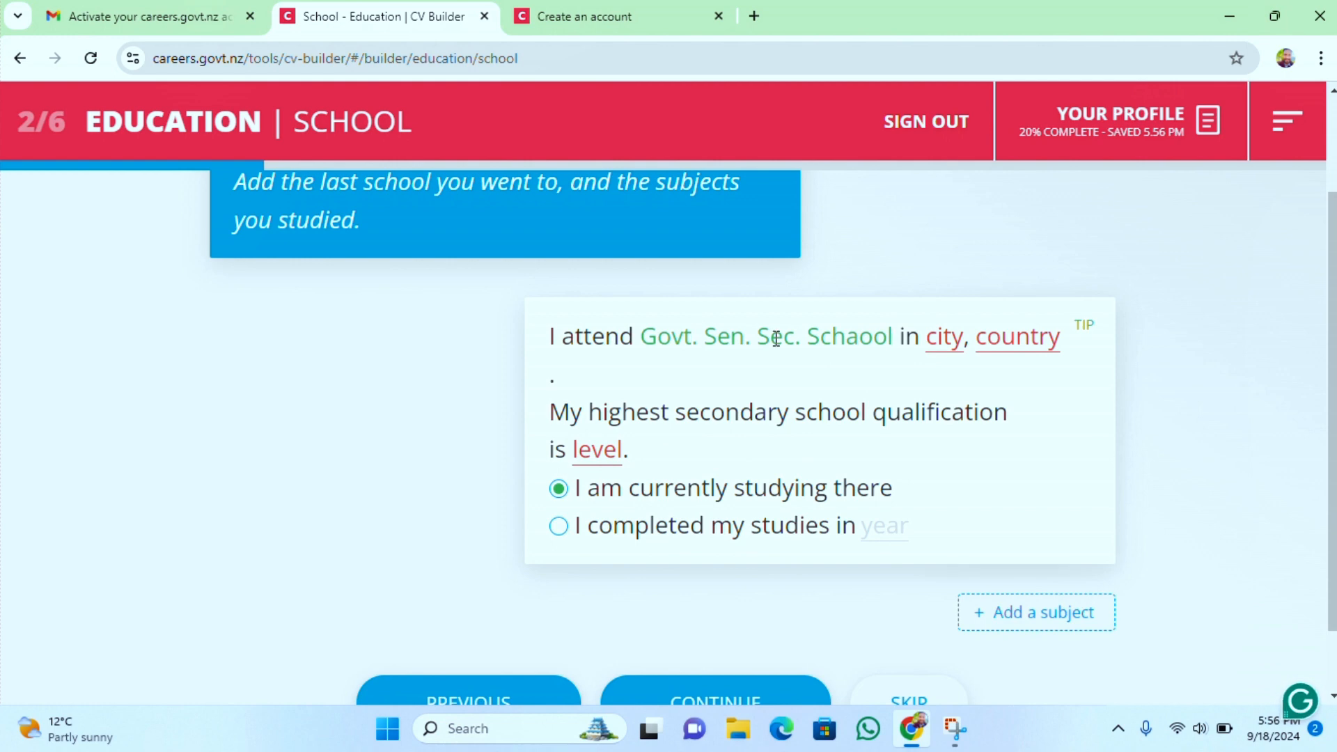
left_click(941, 340)
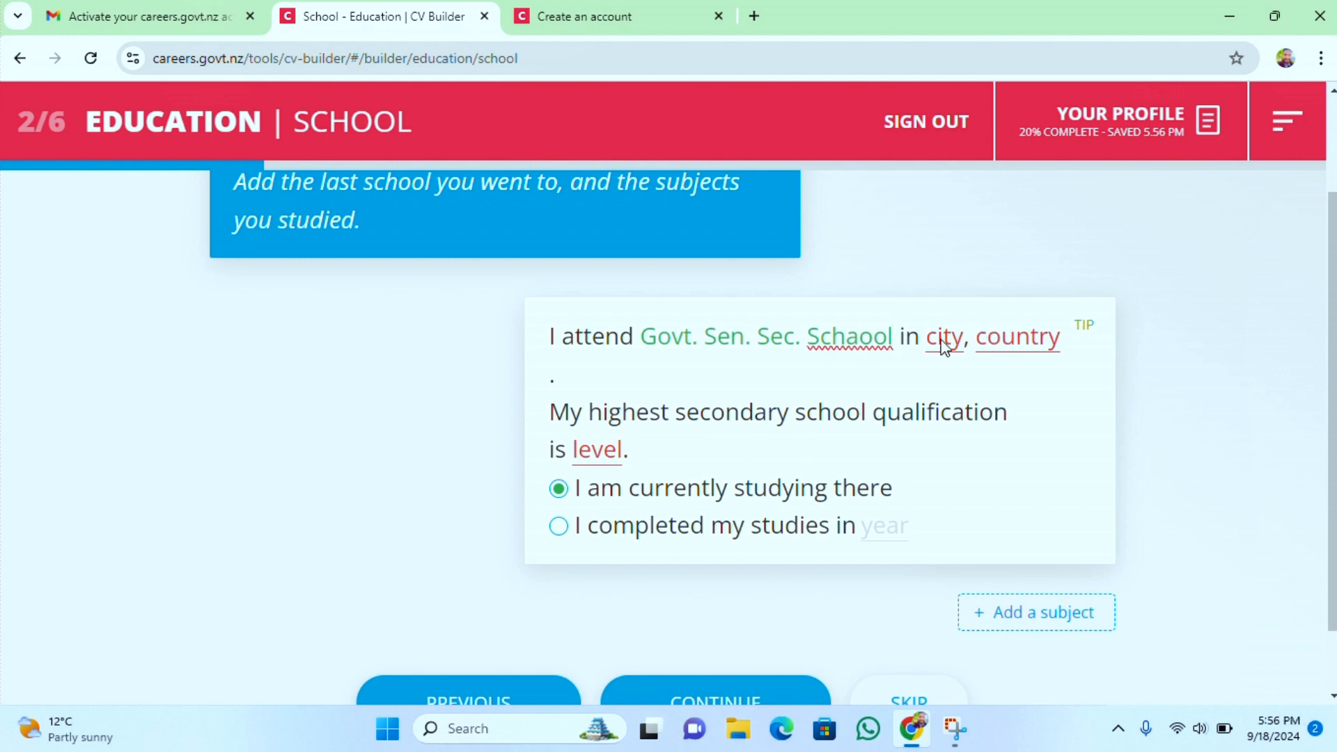
type("Hamir")
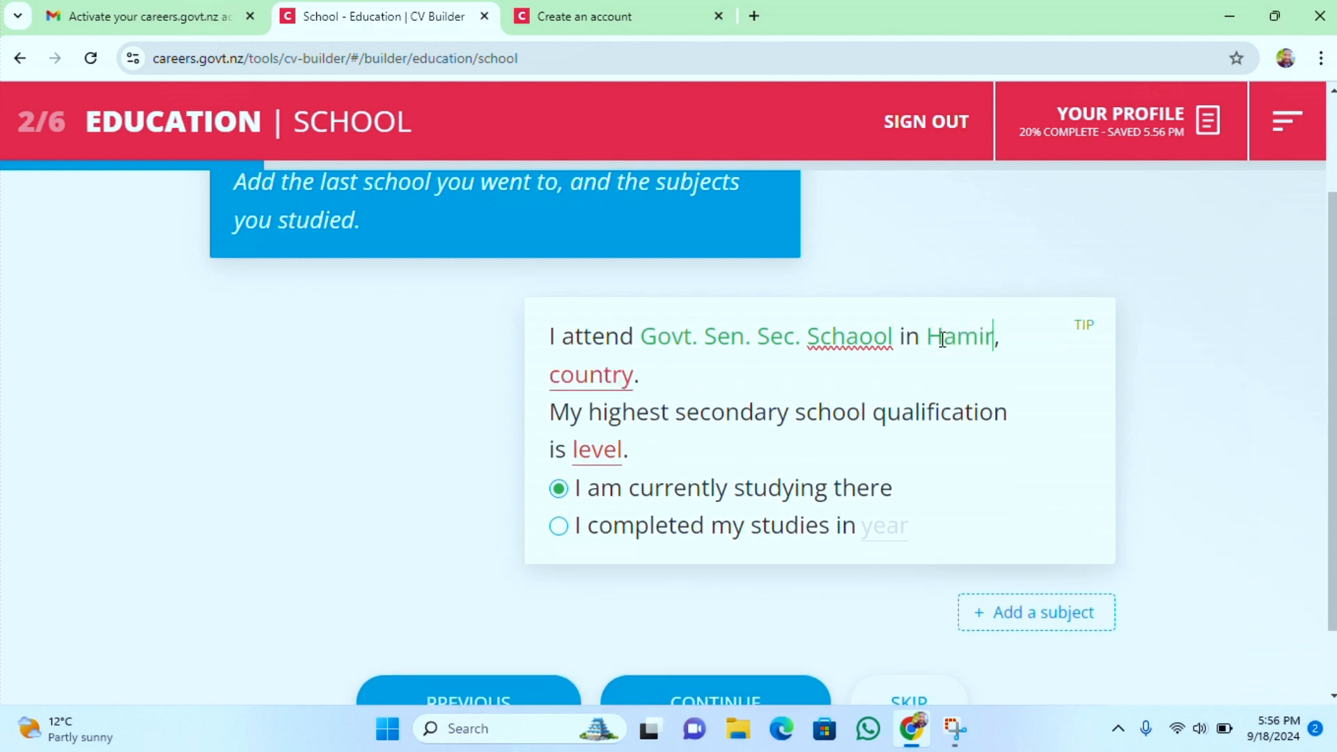
type("pur")
left_click(585, 378)
type("India")
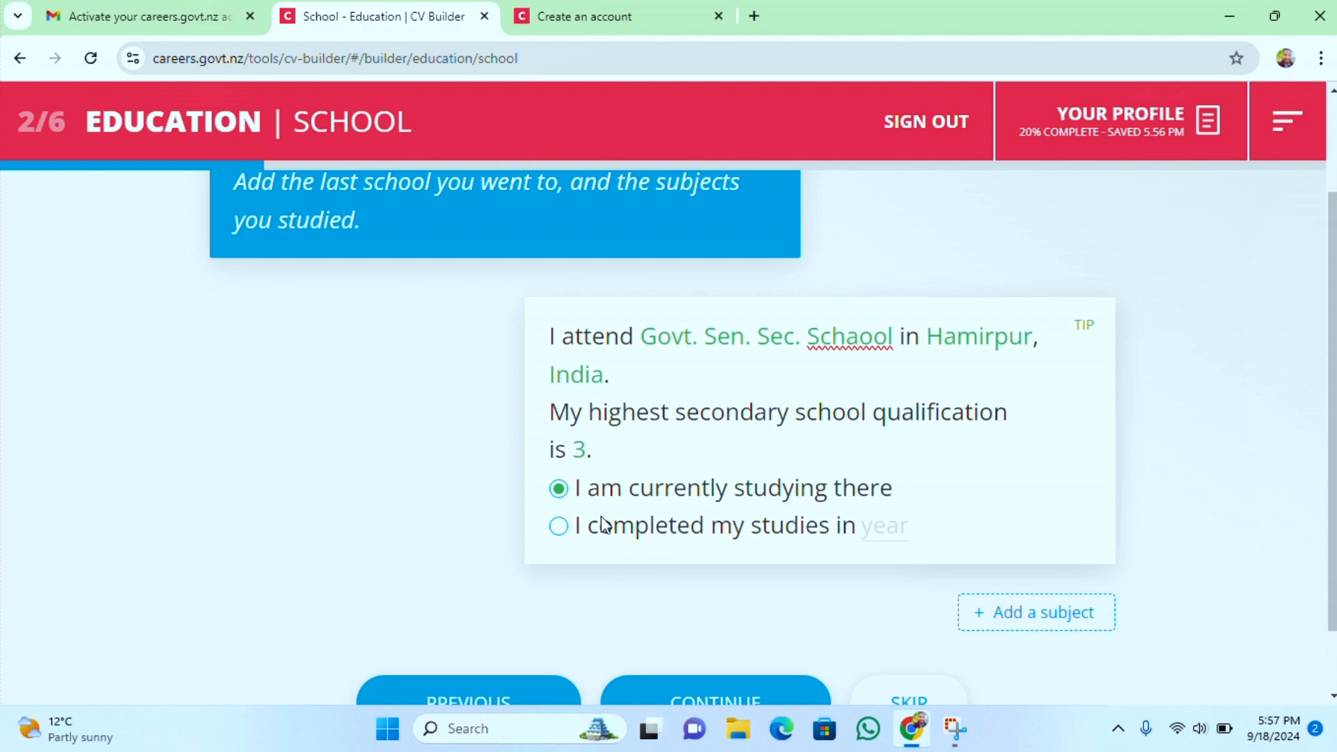
Mark the school studies as completed in 2009 and continue to tertiary education
left_click(559, 528)
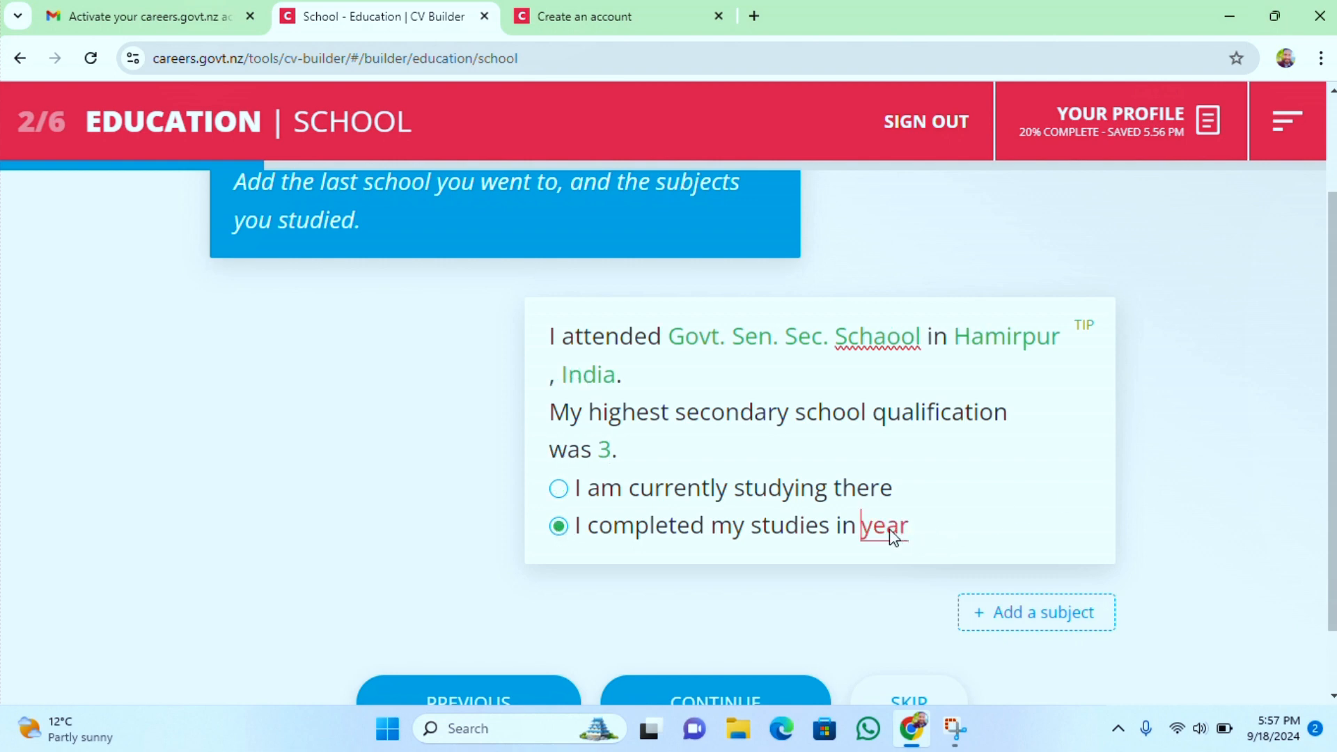
type("2009")
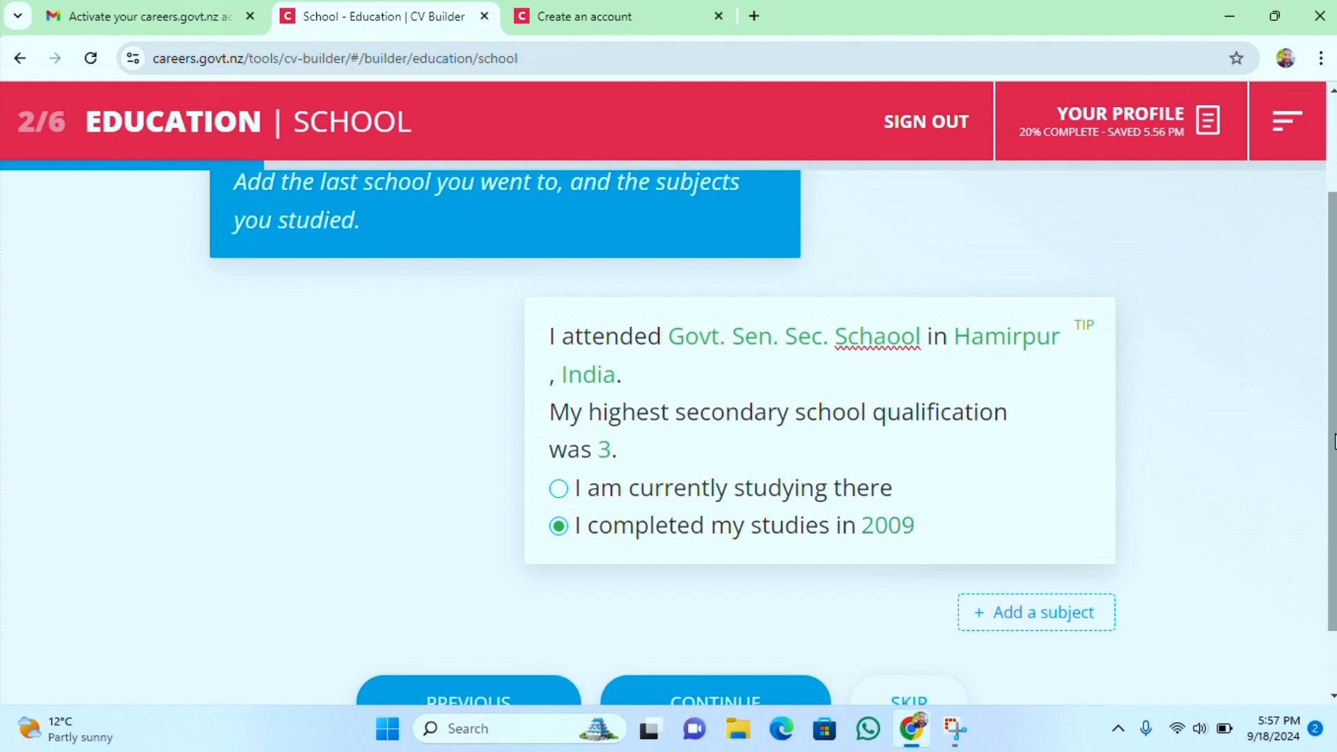
scroll(1333, 441, "down", 1)
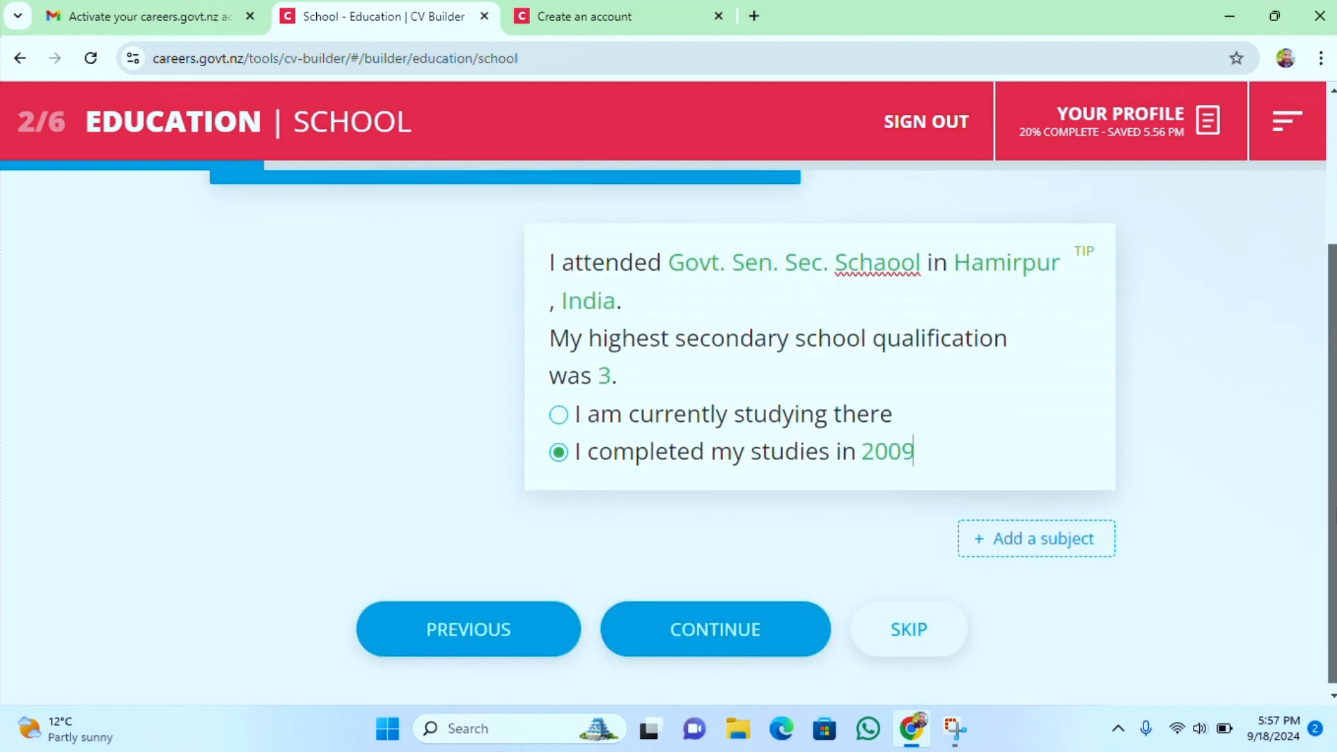
left_click(744, 628)
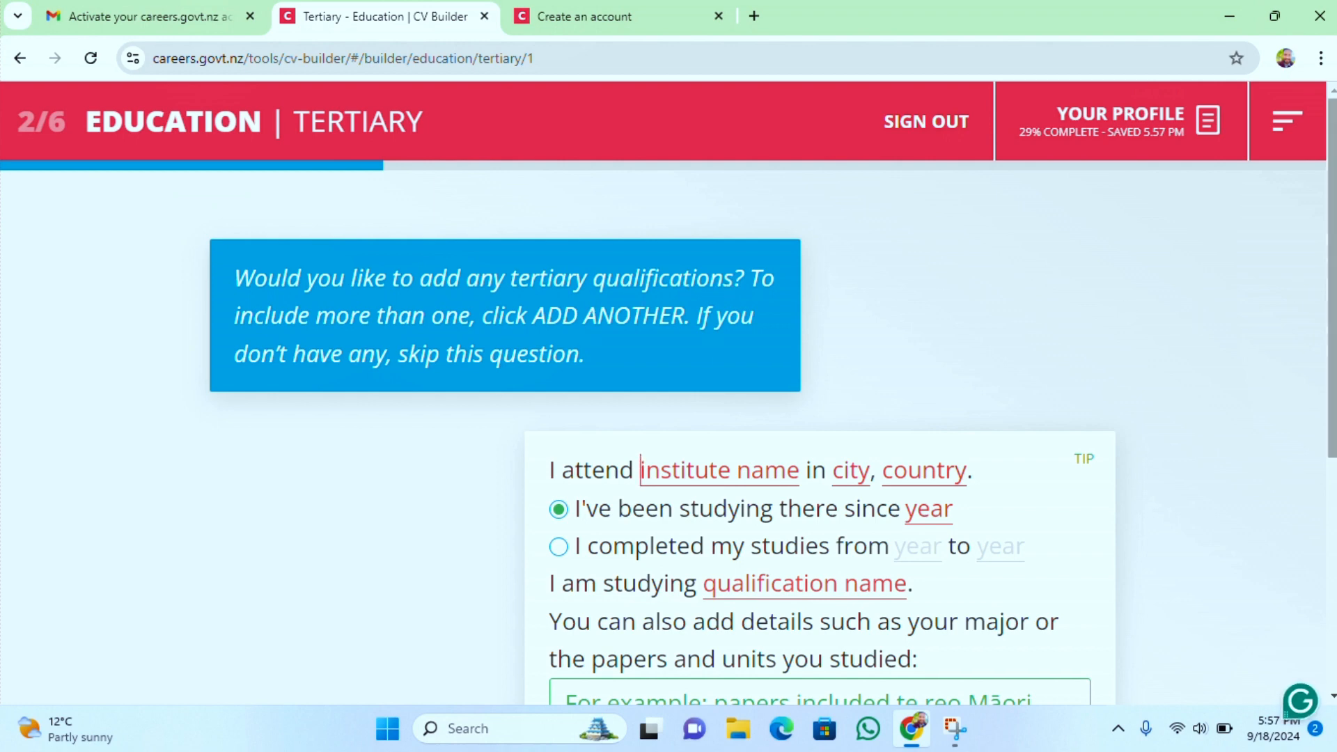
Switch the tertiary qualification to the completed-studies option and open the section's tip
left_click_drag(1333, 272, 1335, 373)
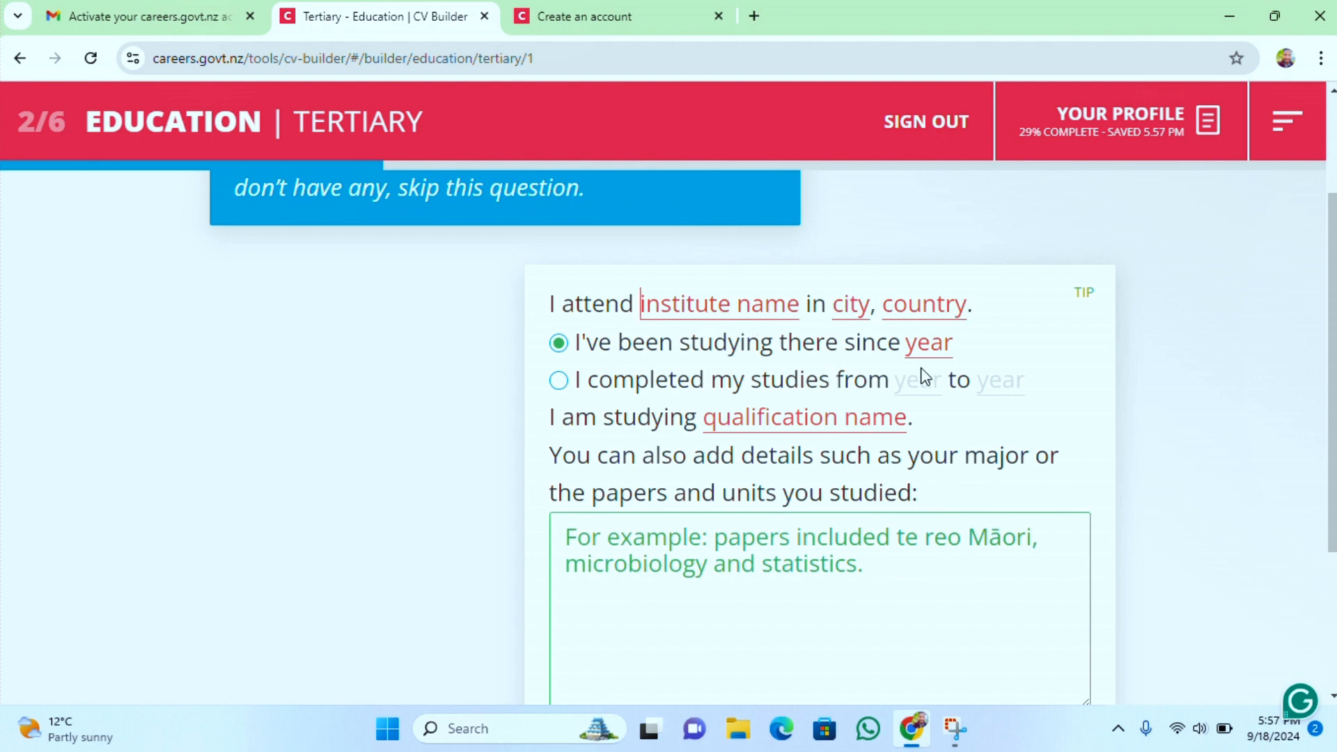
left_click(559, 383)
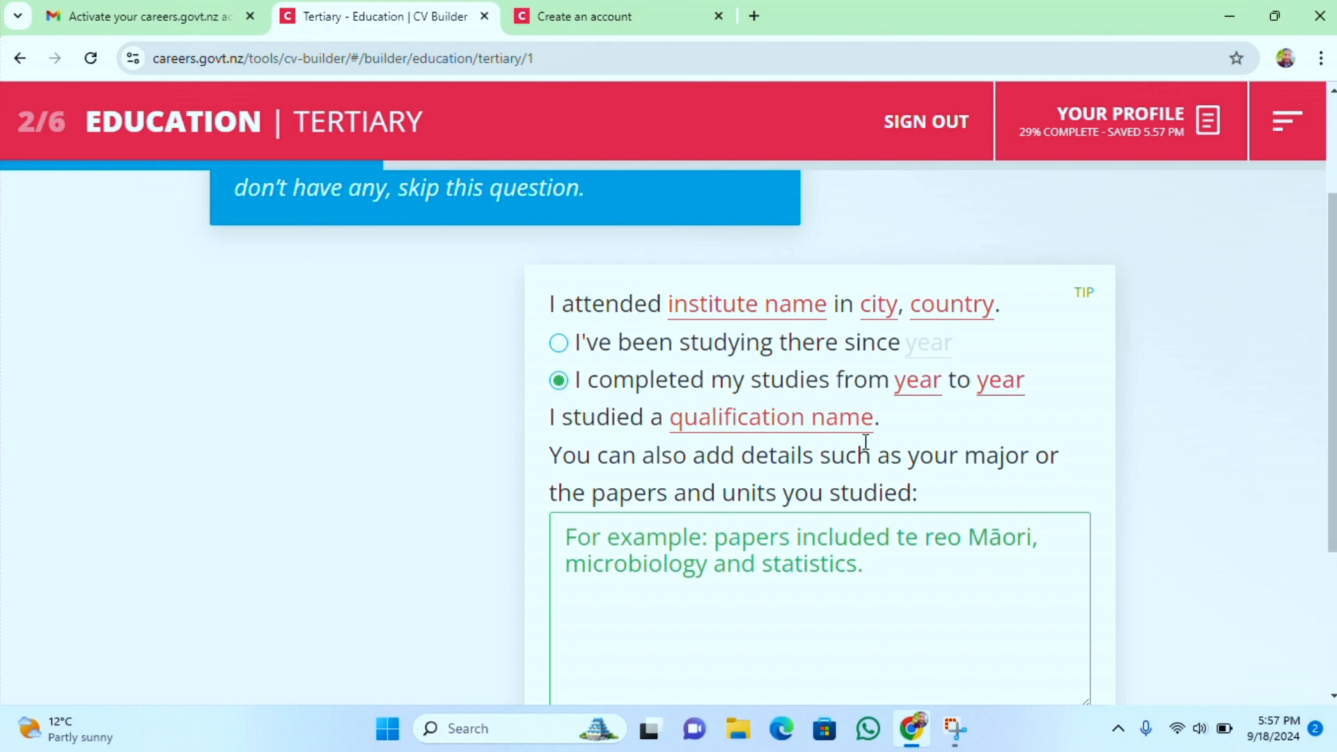
scroll(1184, 390, "down", 1)
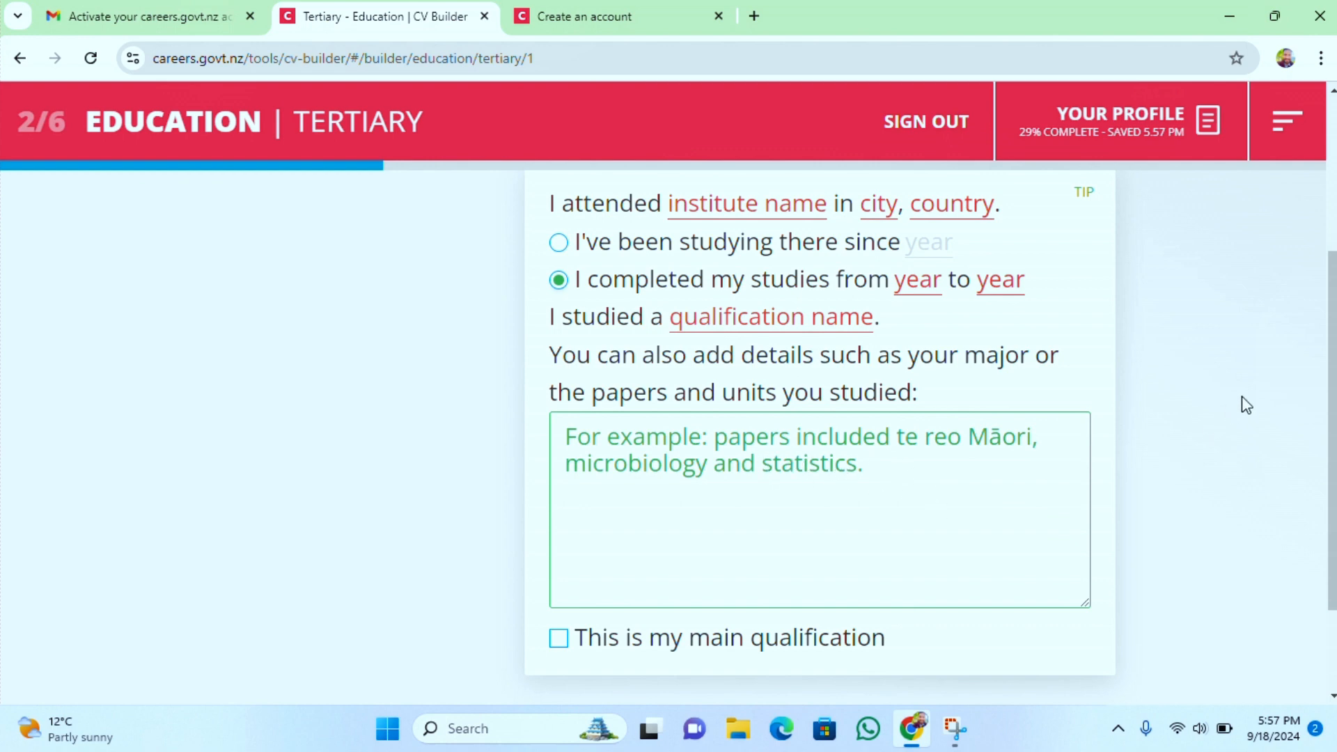
scroll(1332, 432, "down", 2)
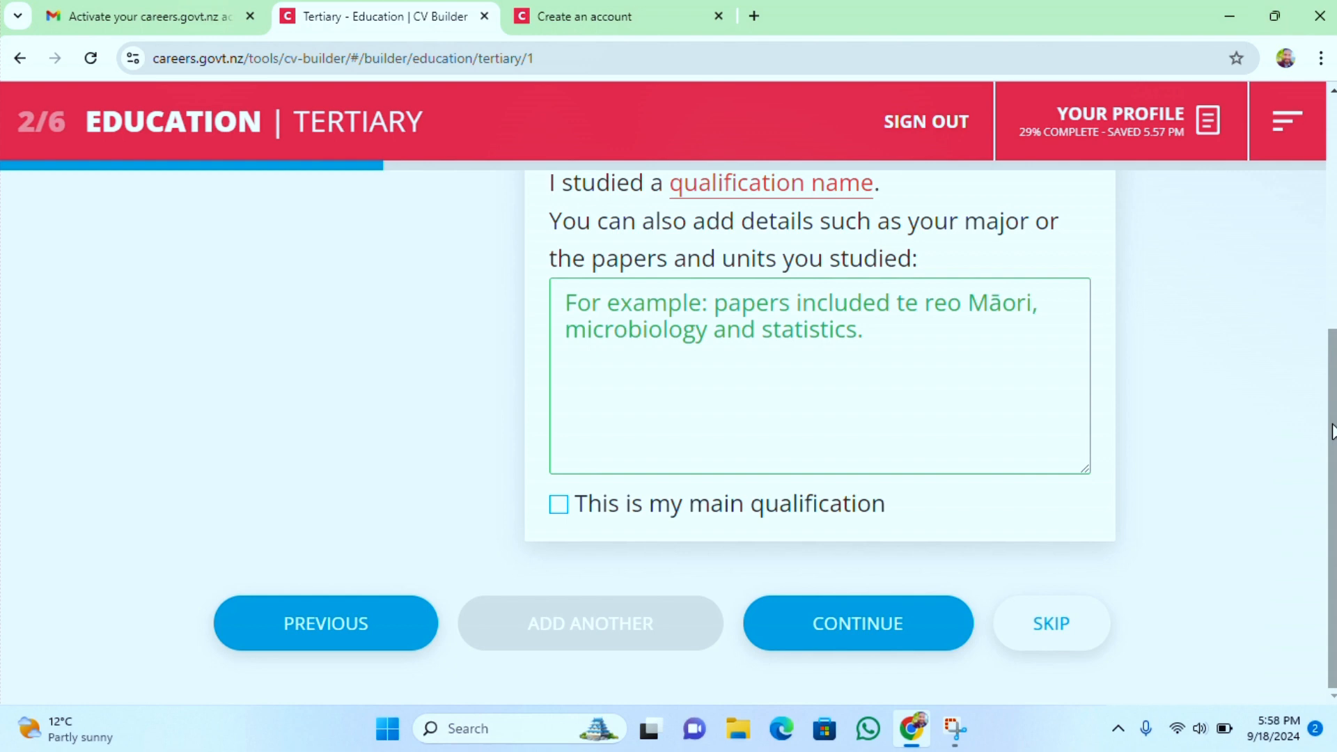
scroll(1332, 430, "up", 5)
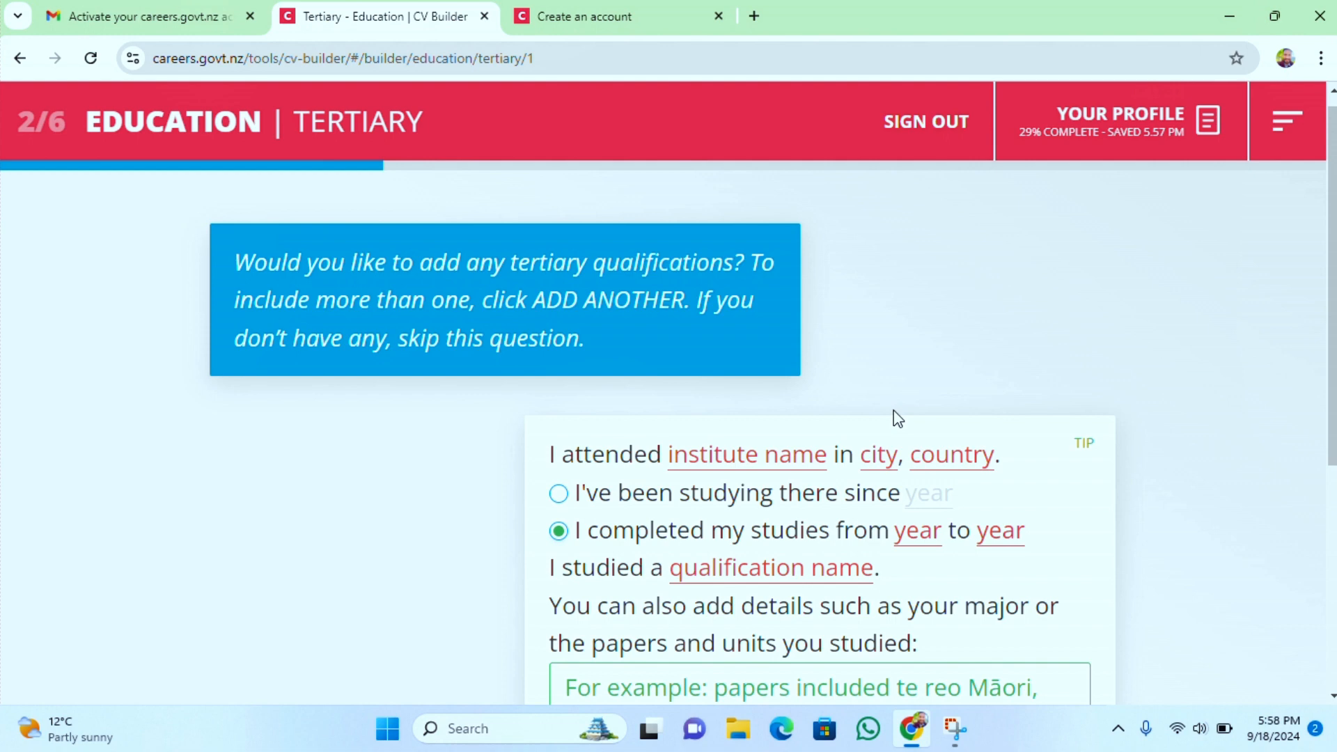
left_click_drag(1330, 348, 1325, 421)
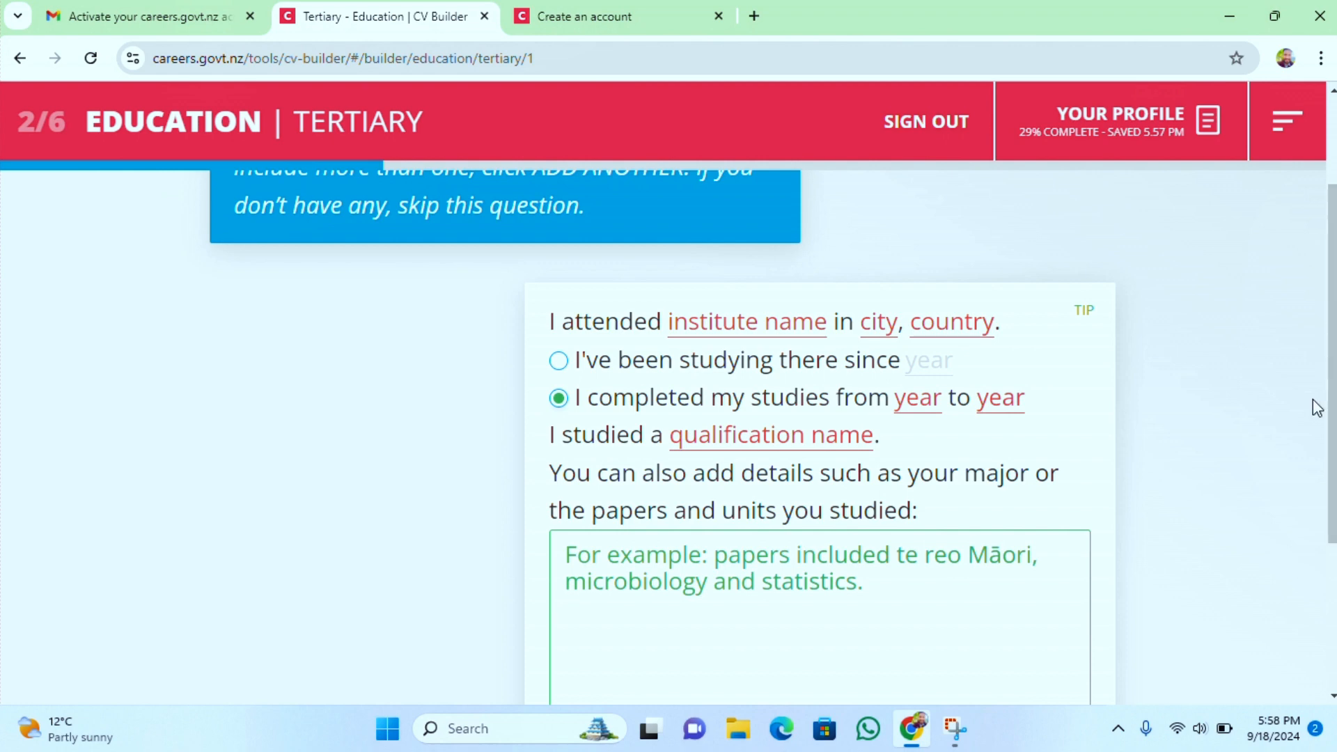
left_click(1085, 315)
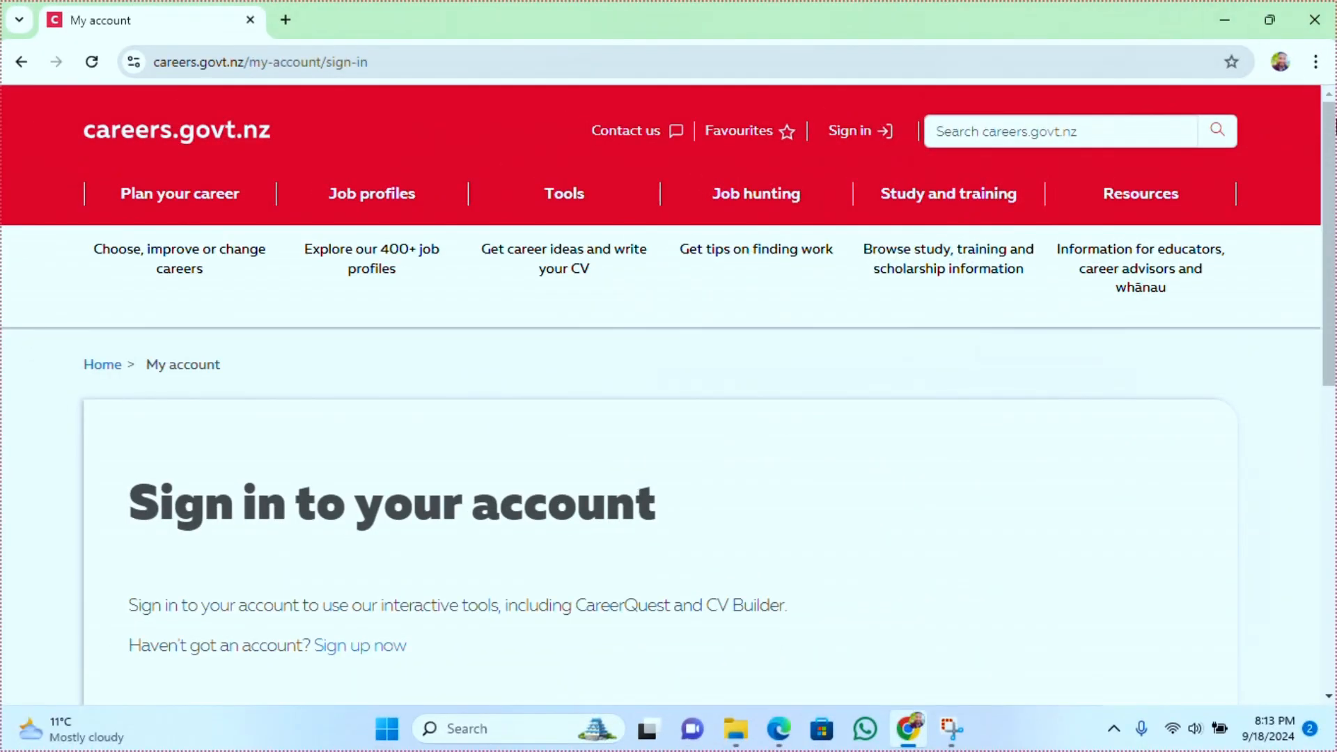
Sign in to careers.govt.nz with the account e-mail address and password
scroll(1304, 240, "down", 3)
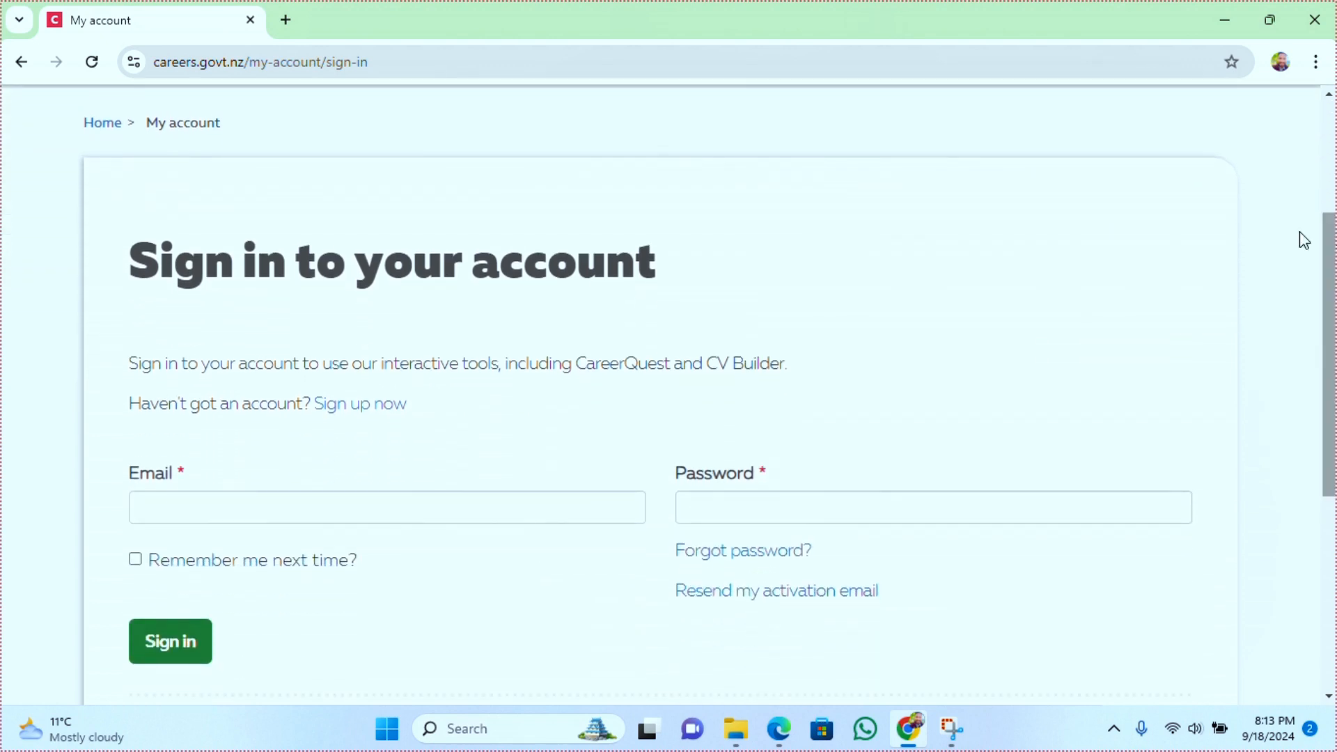
left_click(593, 499)
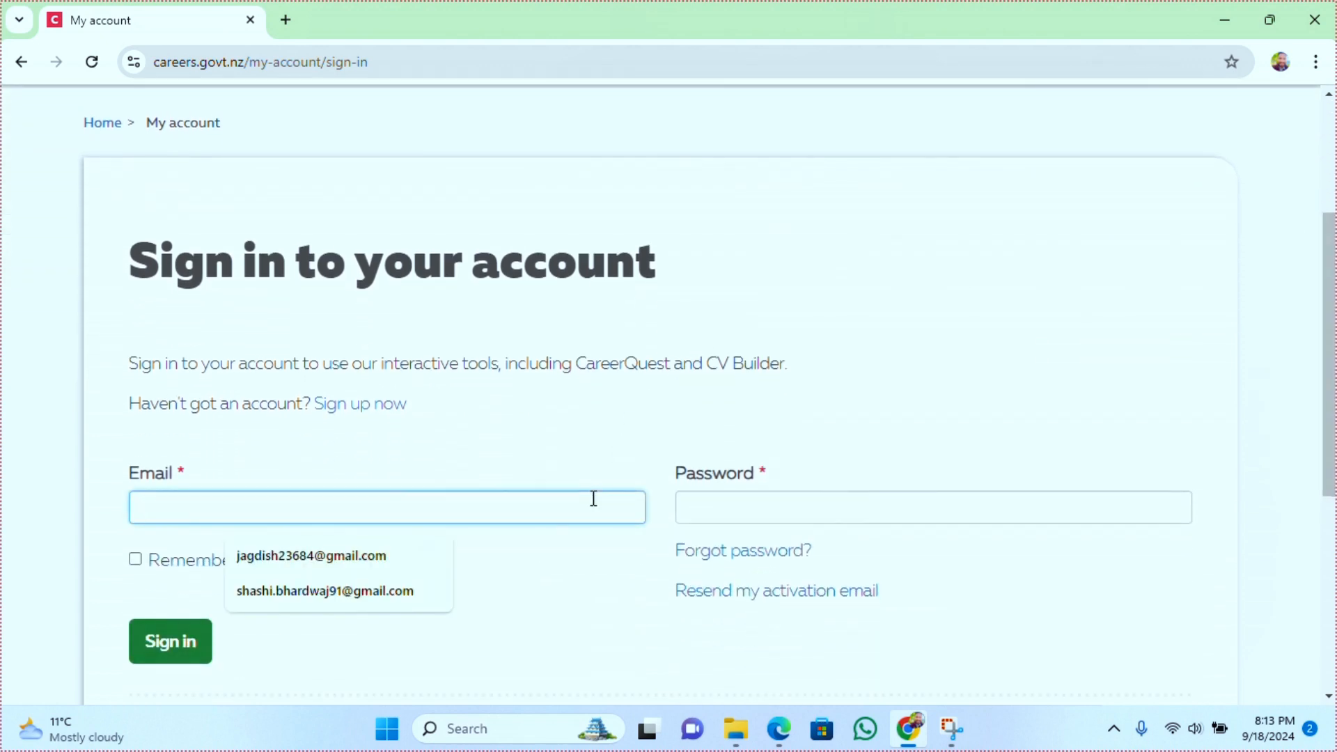
type("Jag")
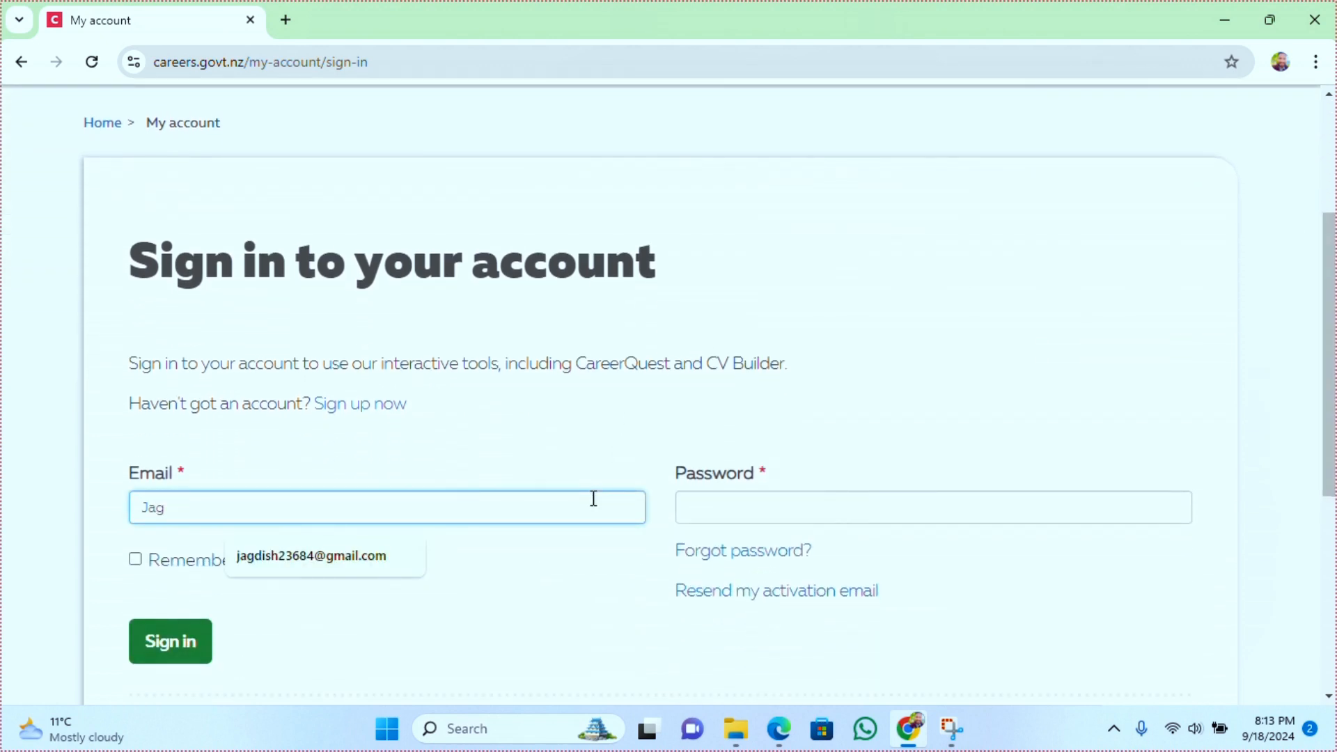
left_click(357, 557)
left_click(711, 512)
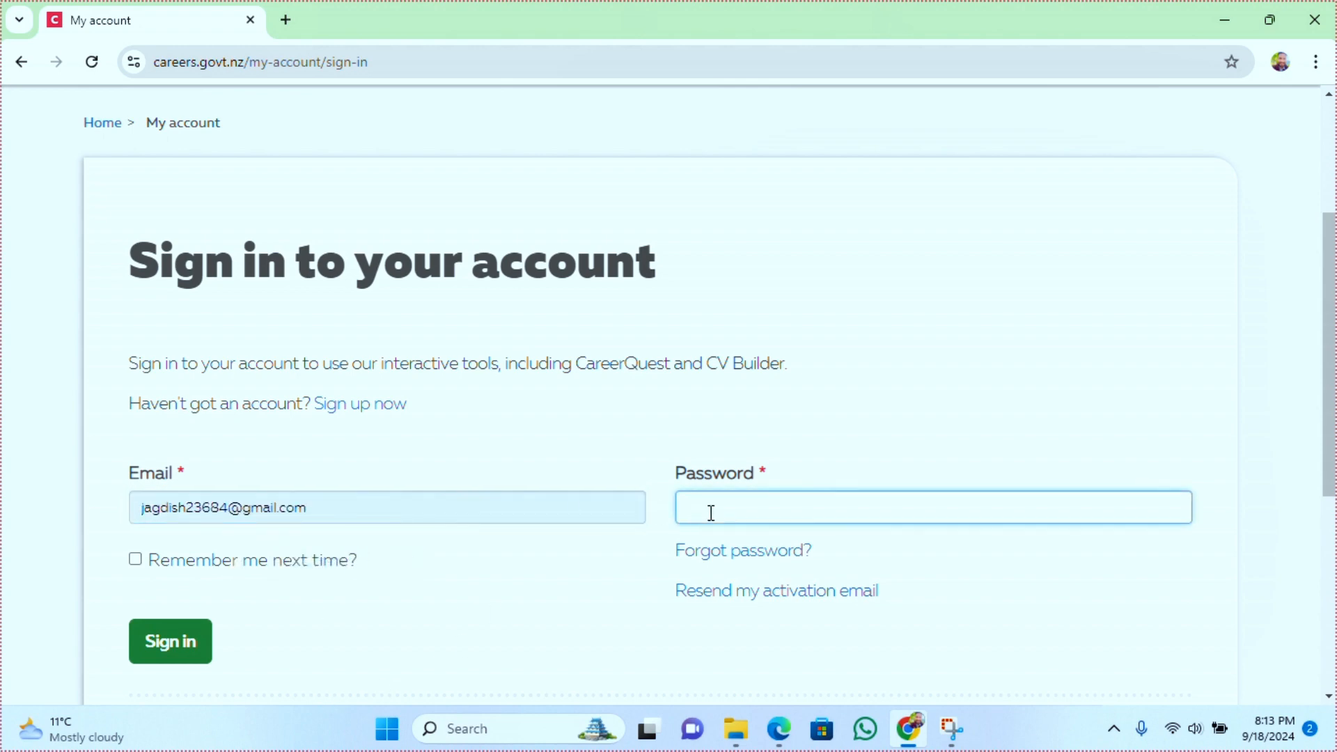
type("**********")
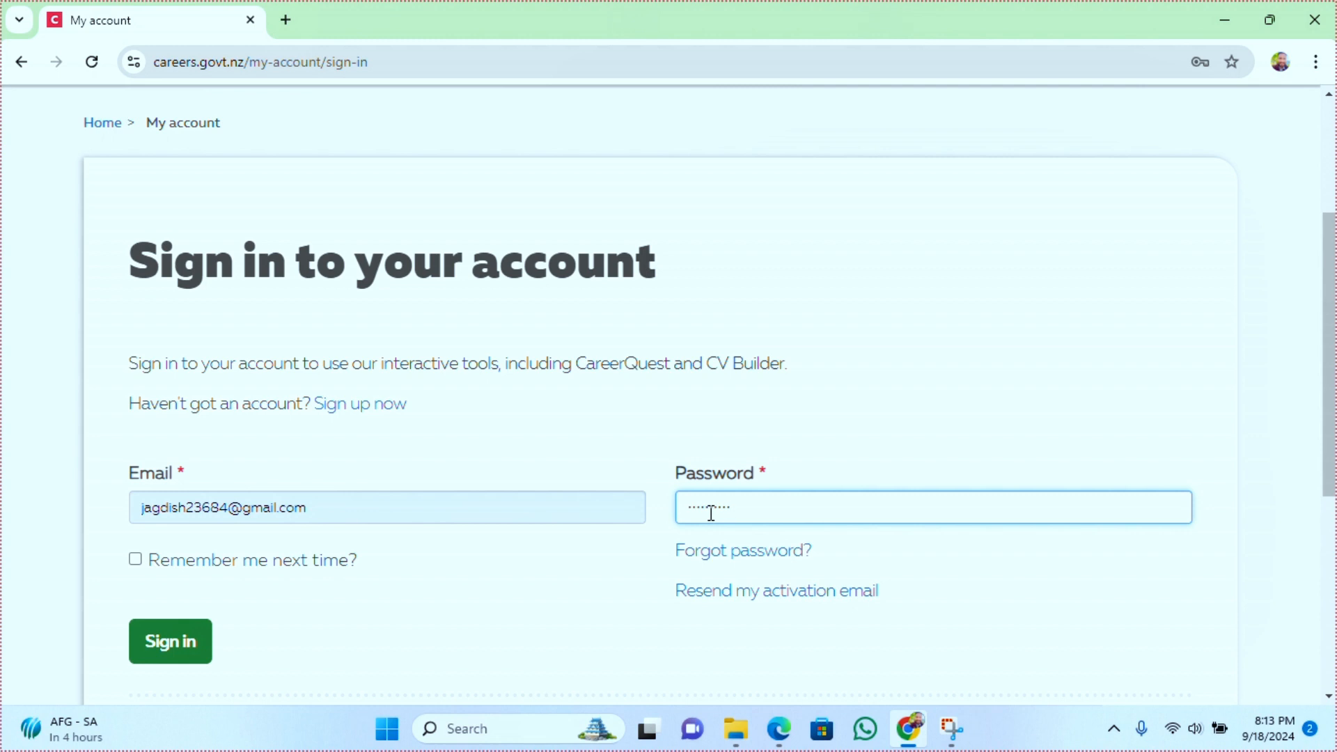
left_click(171, 662)
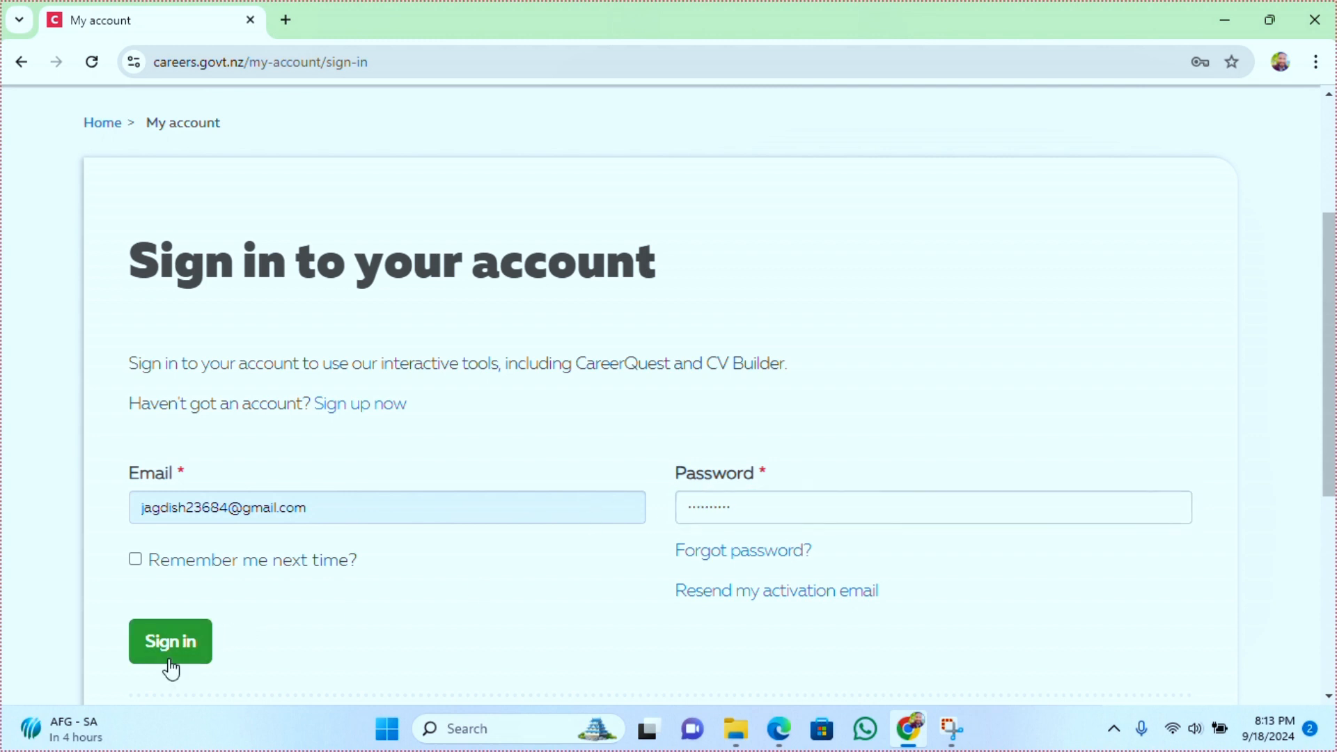
left_click(171, 665)
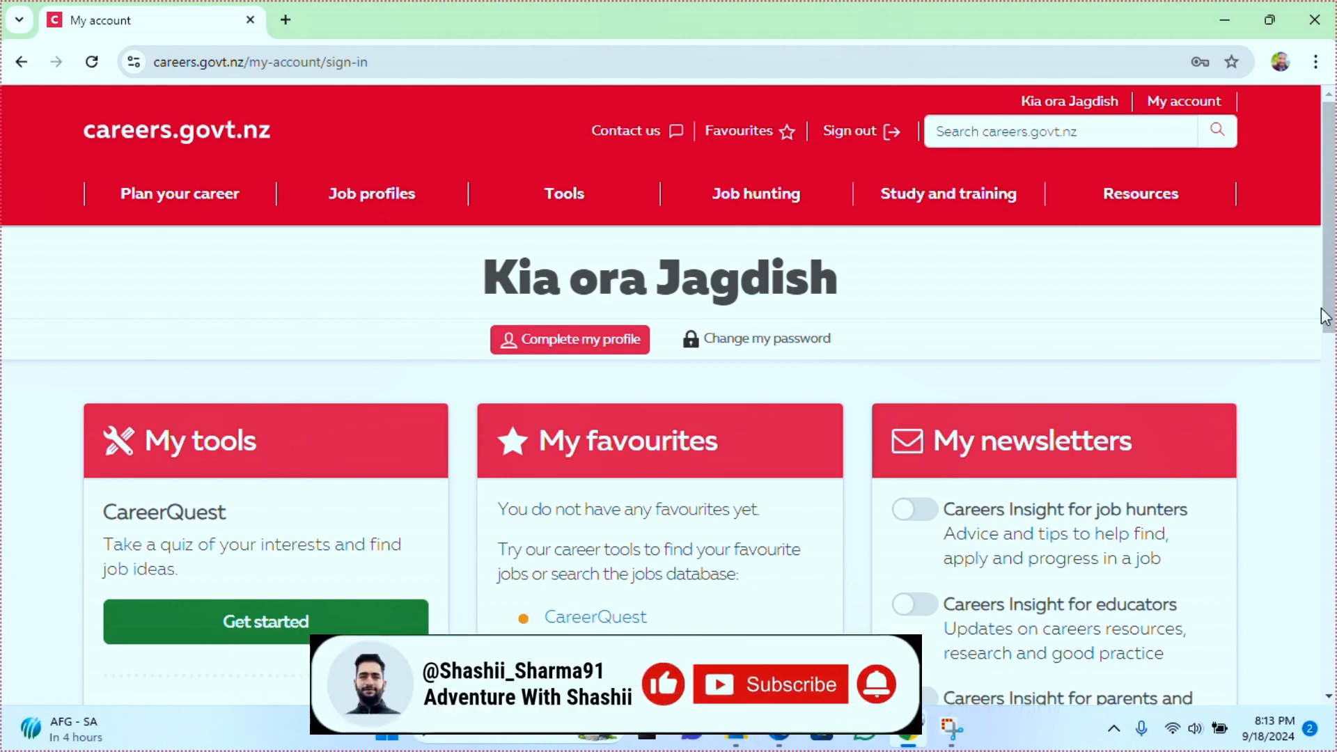
Open the CV Builder from My account to view the completed CV profile
left_click_drag(1330, 313, 1334, 399)
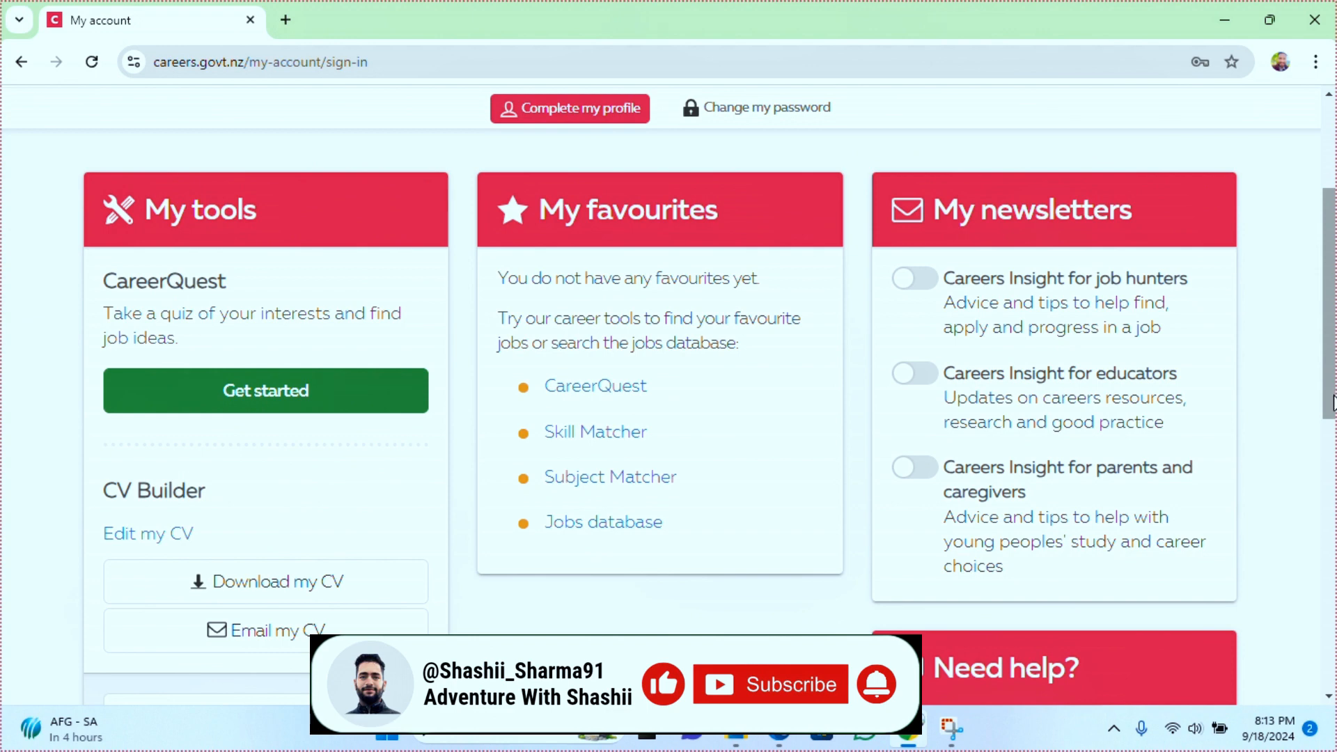
left_click(174, 545)
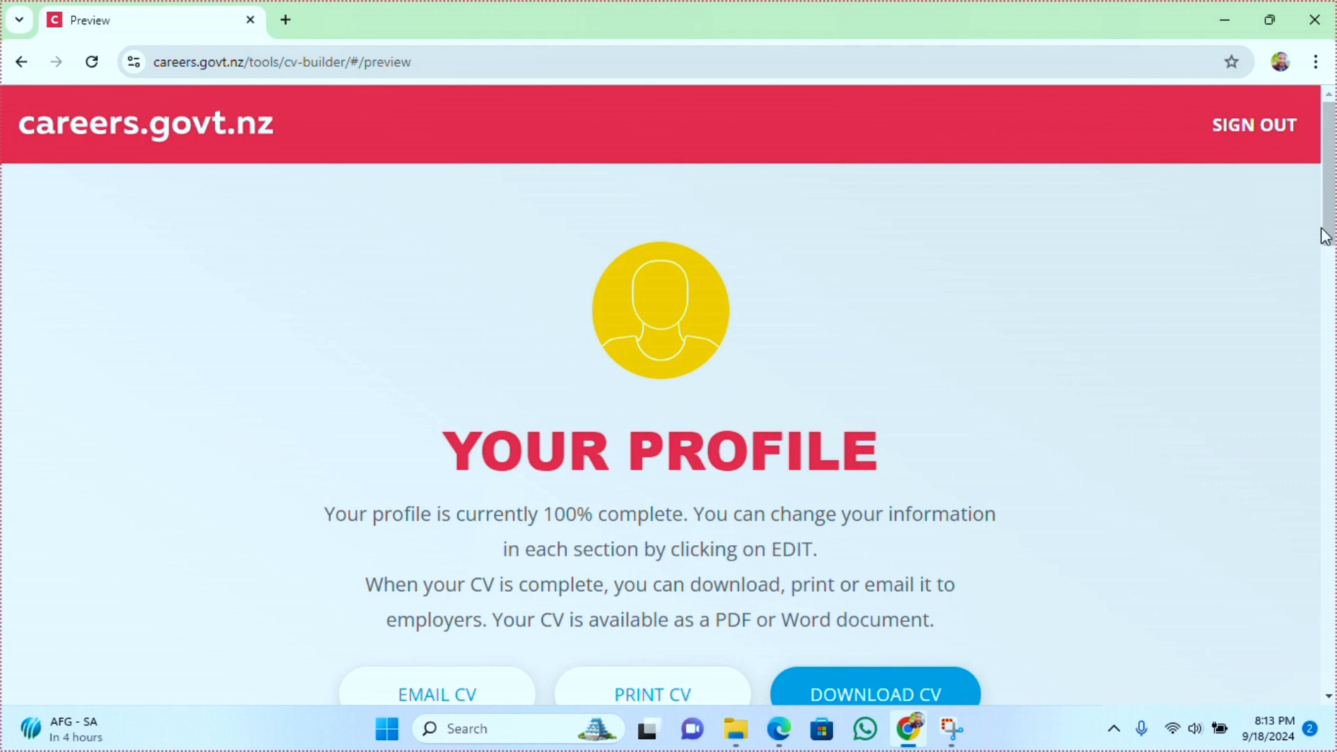
left_click_drag(1331, 237, 1223, 275)
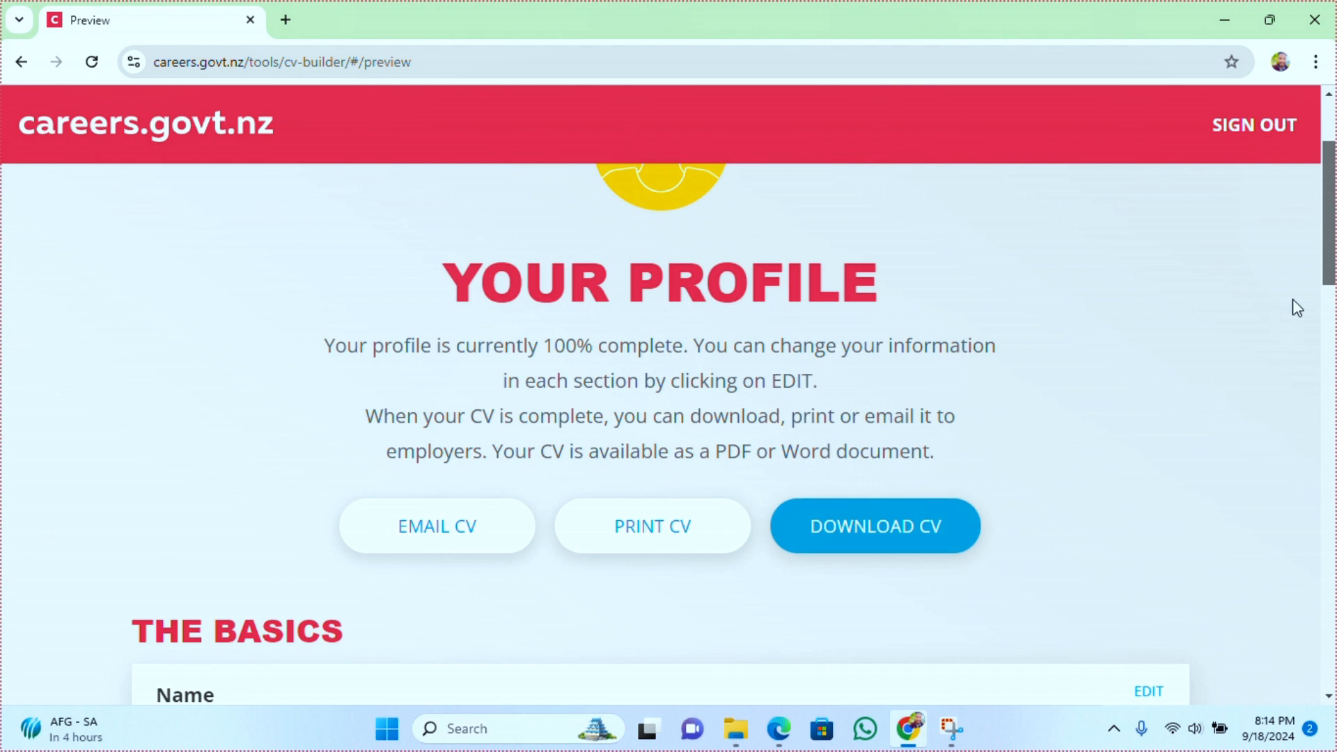
left_click_drag(1330, 273, 1260, 238)
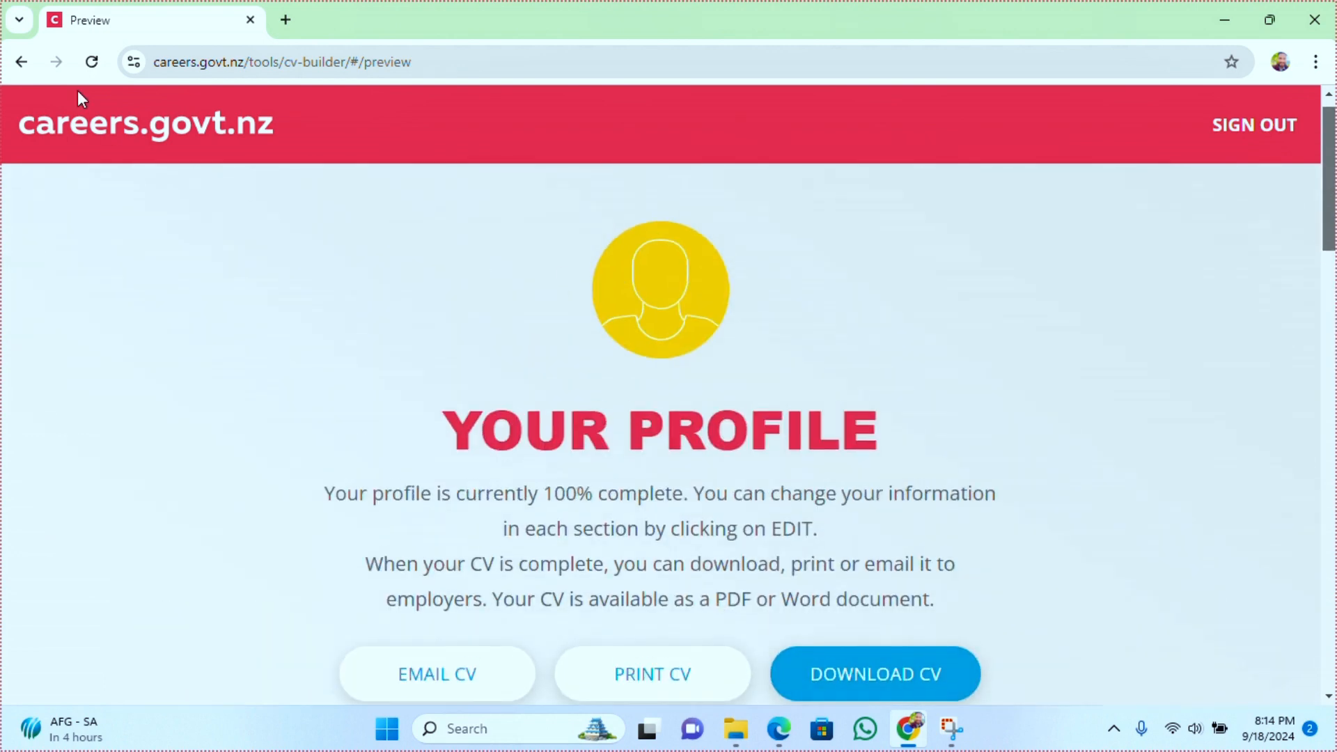
left_click(22, 63)
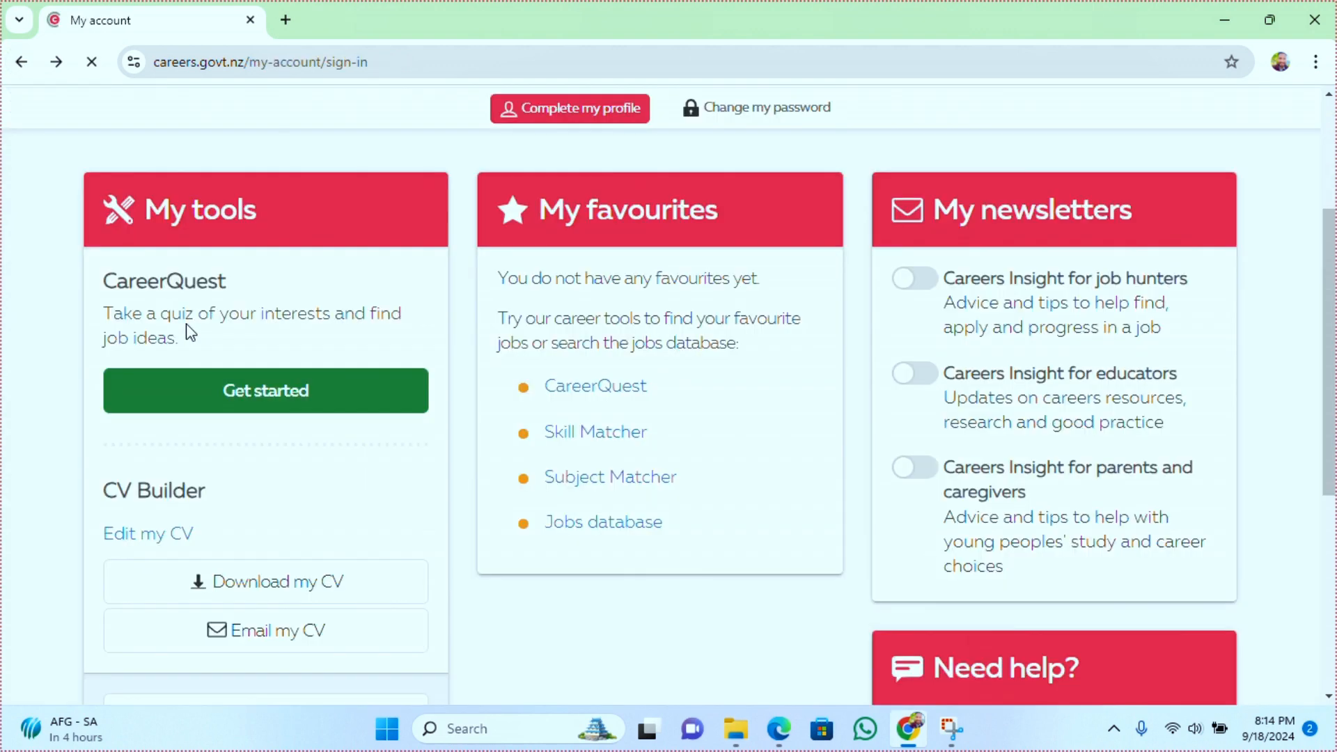
left_click(173, 543)
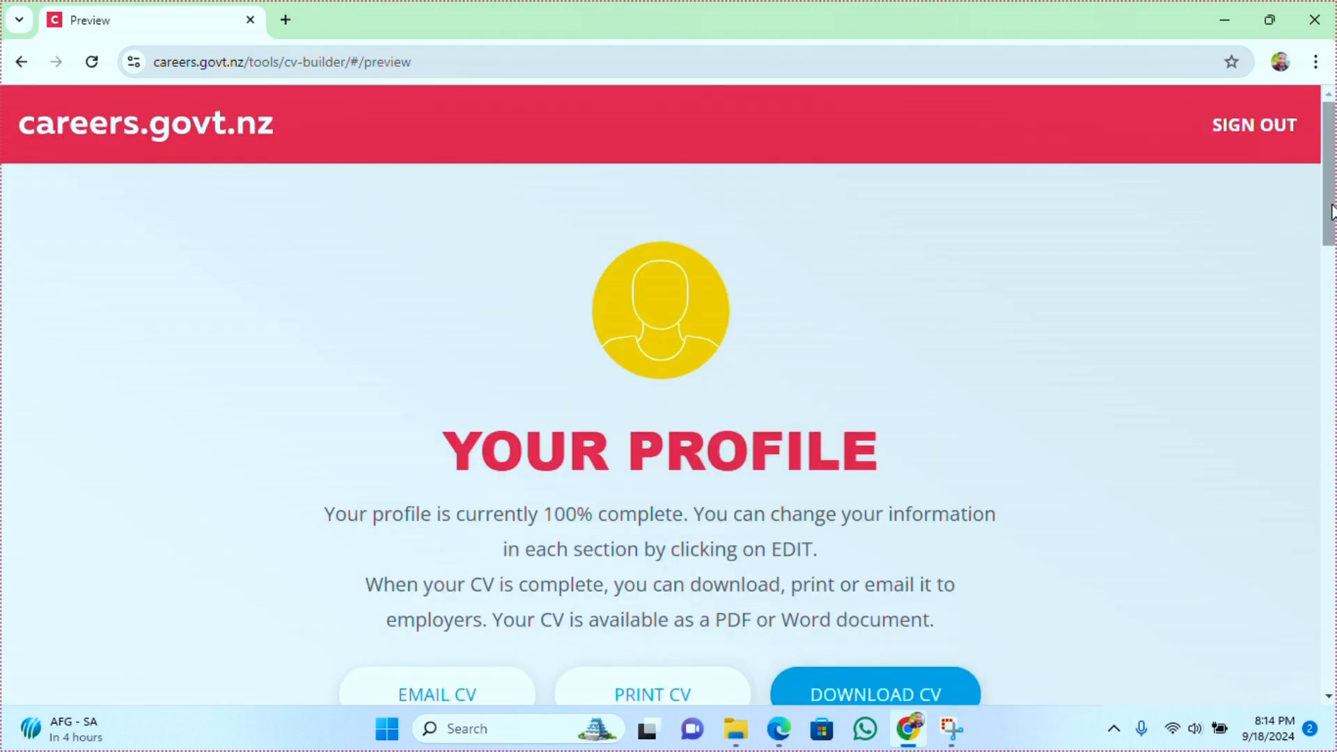
left_click_drag(1330, 212, 1300, 278)
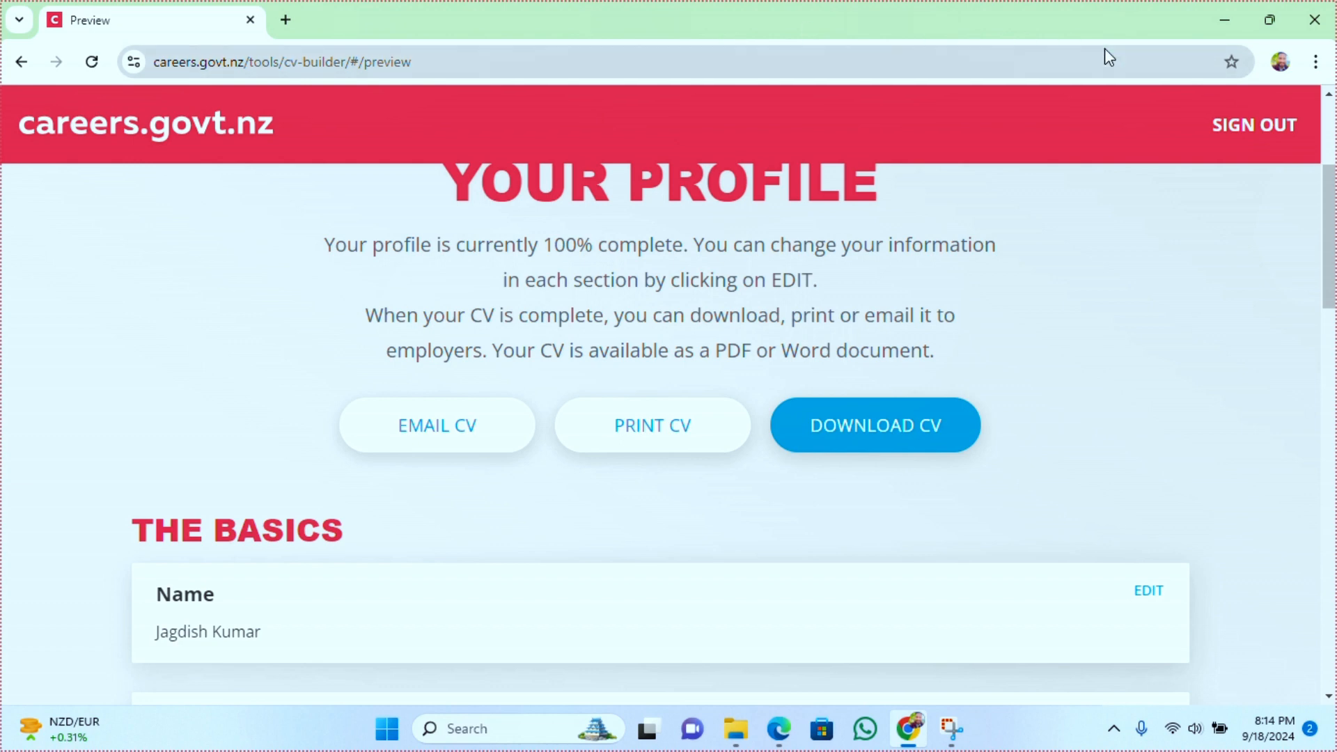
Minimize the browser window and close the open PDF viewer window
mouse_move(1262, 29)
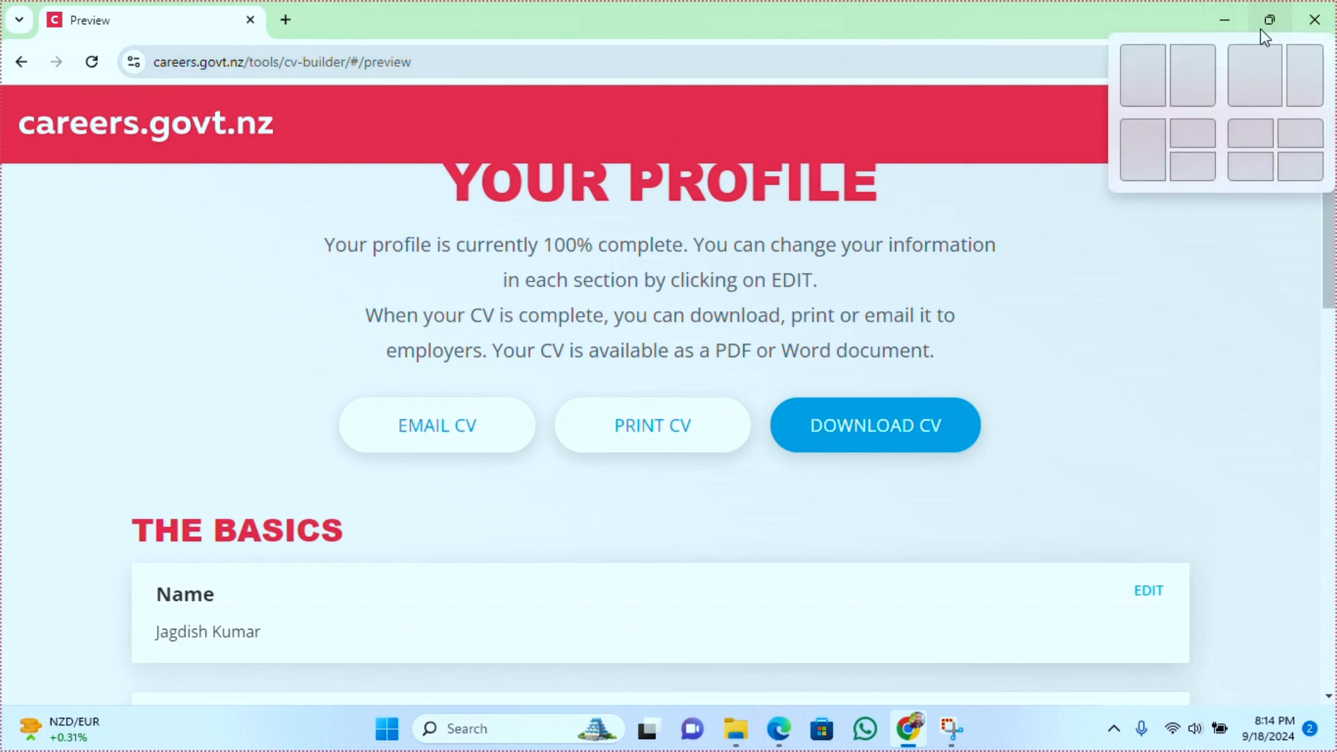
left_click(1224, 22)
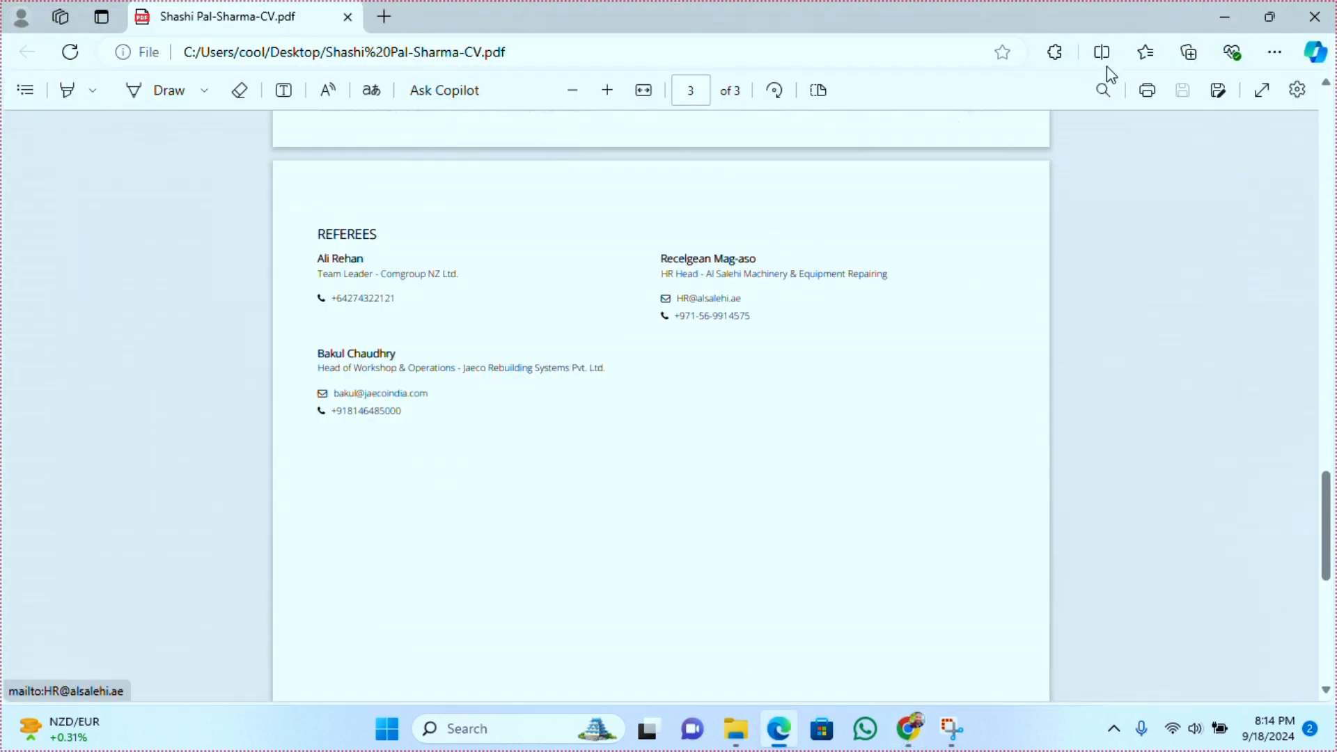
left_click(1313, 19)
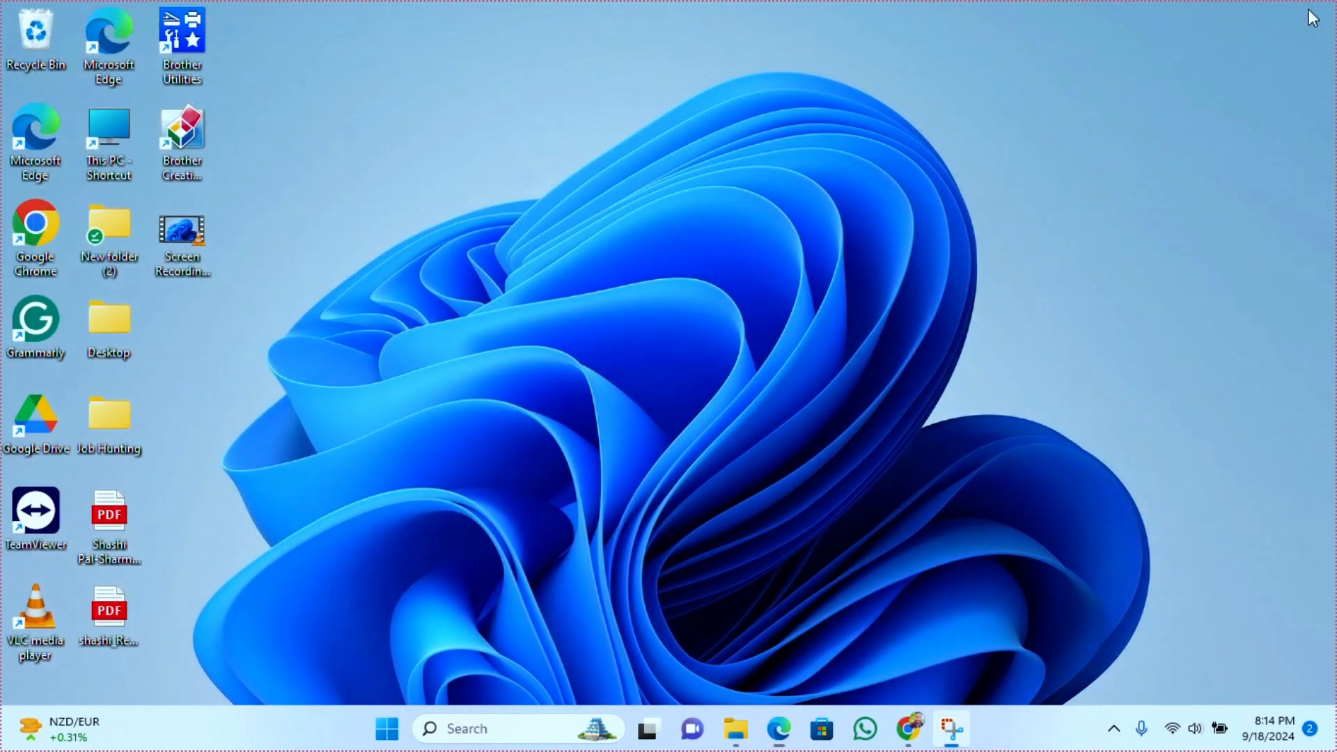
Open the downloaded CV PDF from the desktop and scroll through its pages
double_click(99, 535)
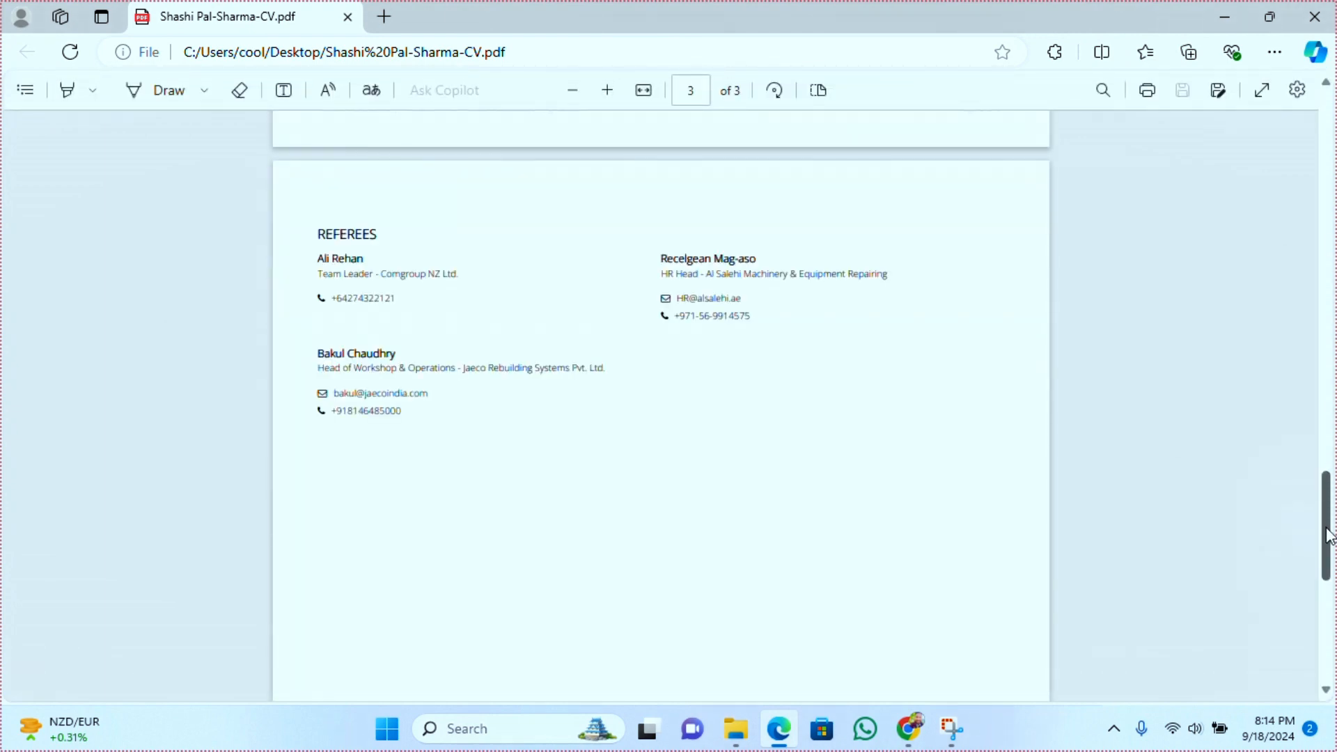
left_click_drag(1326, 528, 1153, 194)
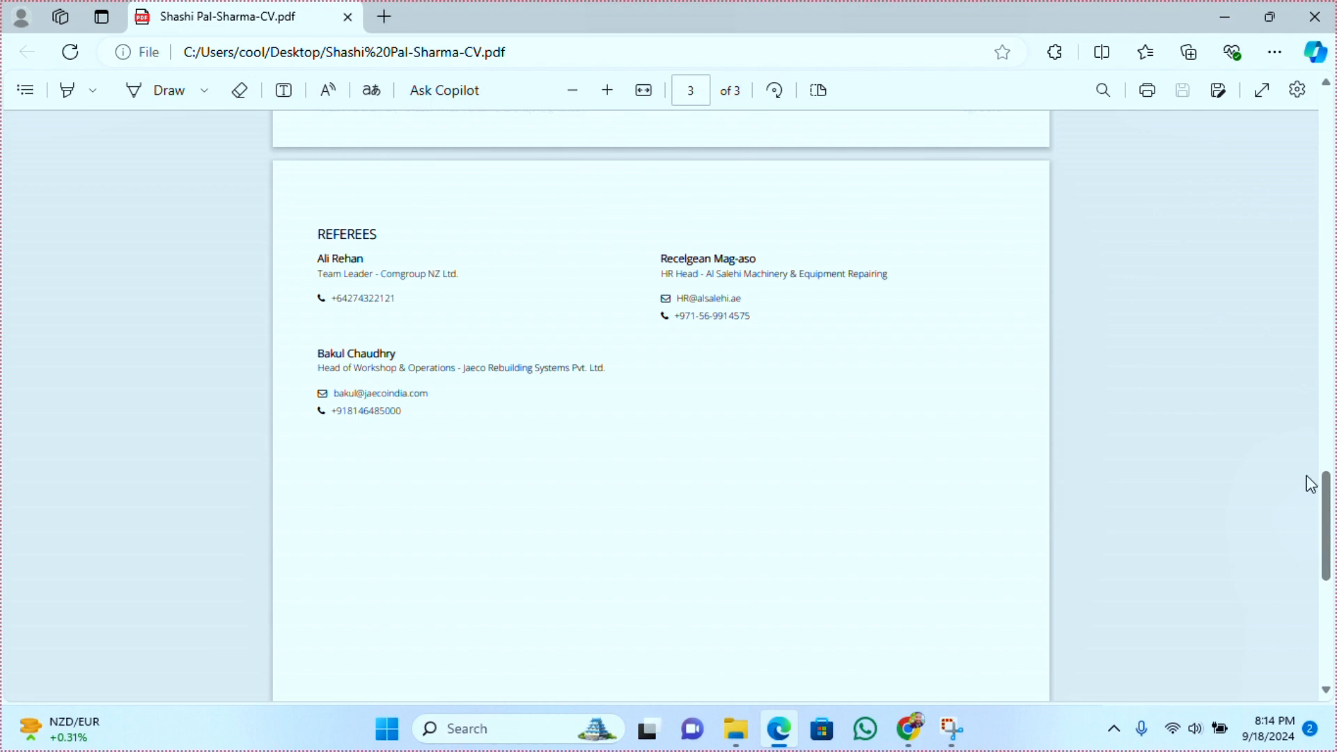
left_click_drag(1329, 477, 1331, 83)
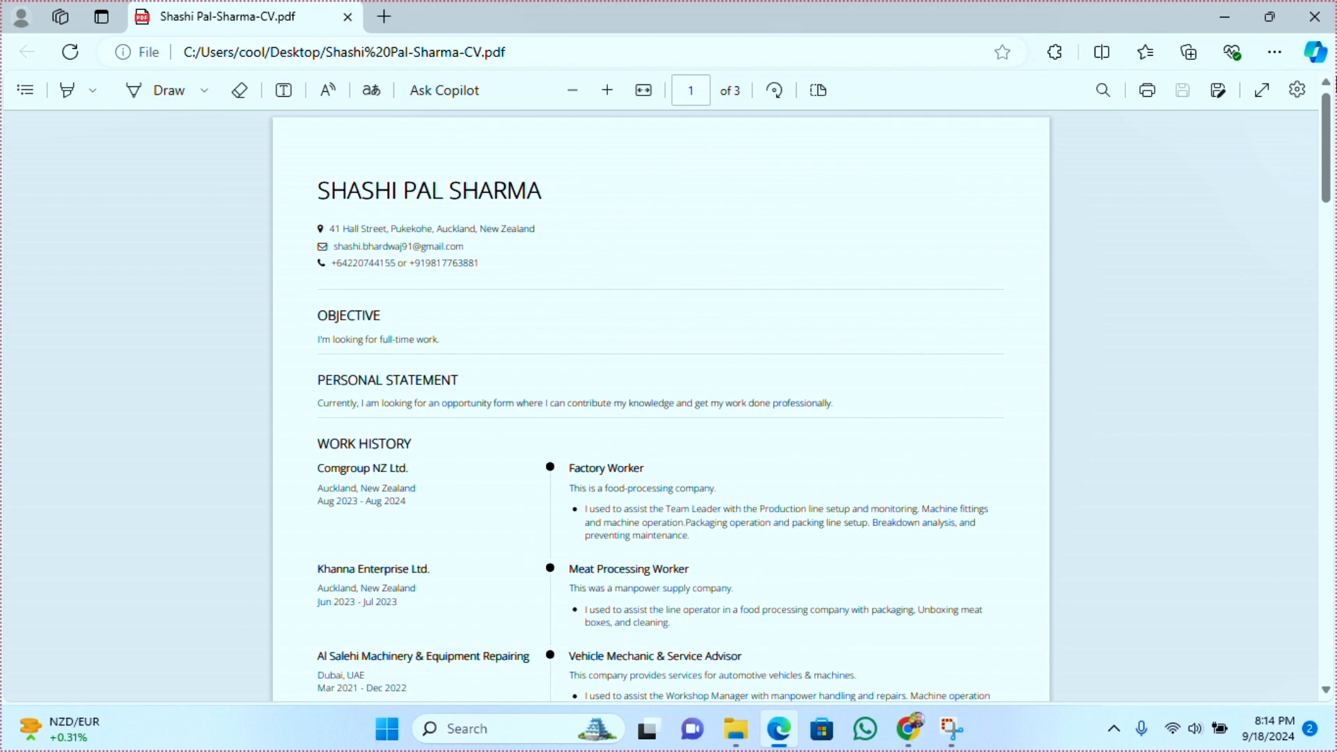
left_click_drag(1335, 109, 1335, 516)
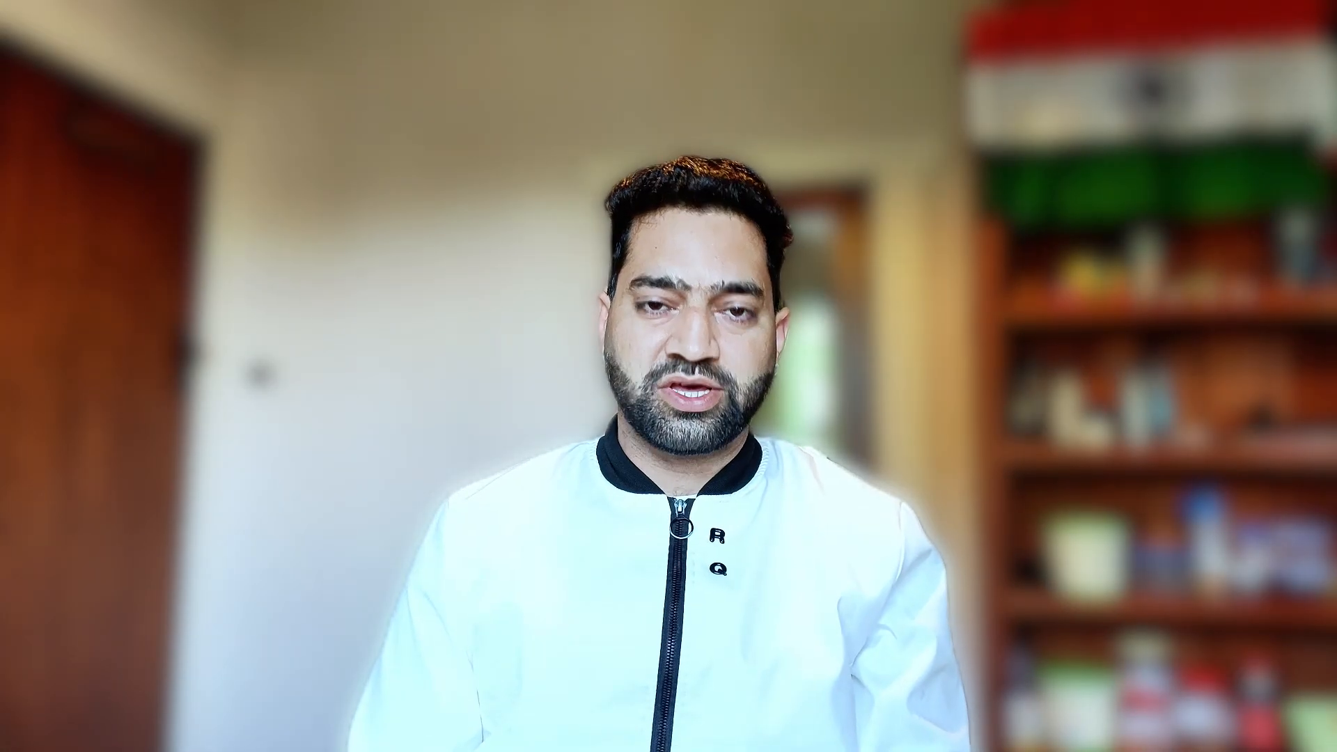